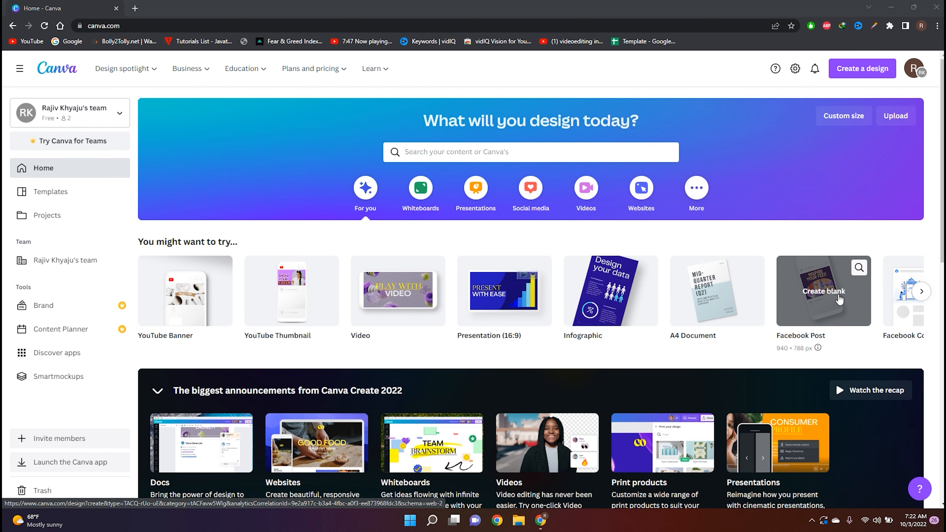
Create a blank Facebook Post design and apply the recently used Graphic Design Agency template
left_click(839, 298)
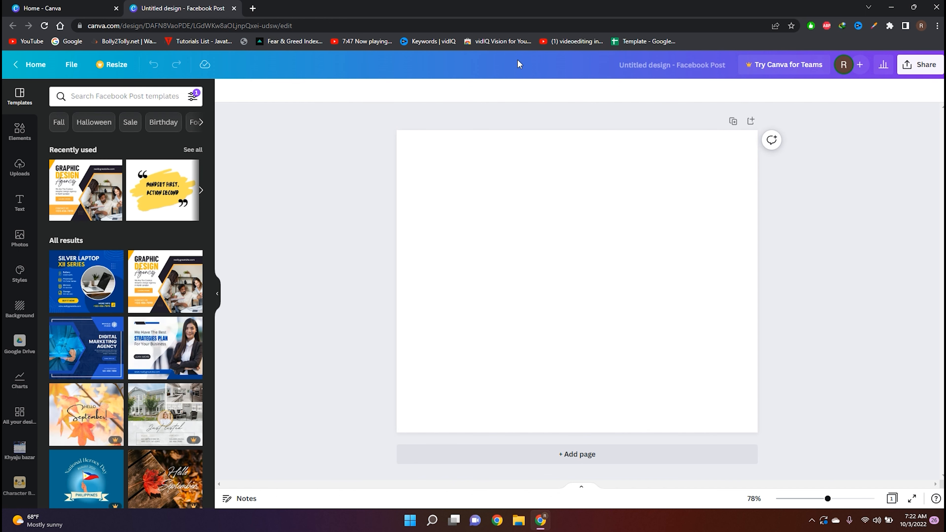
mouse_move(827, 499)
left_mouse_down()
mouse_move(855, 498)
mouse_move(802, 499)
mouse_move(824, 498)
left_mouse_up()
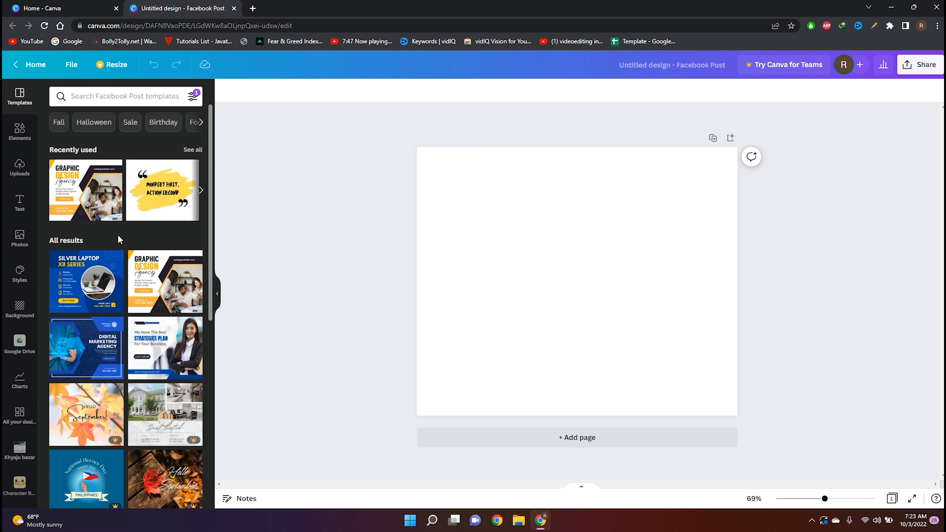
scroll(116, 303, "down", 10)
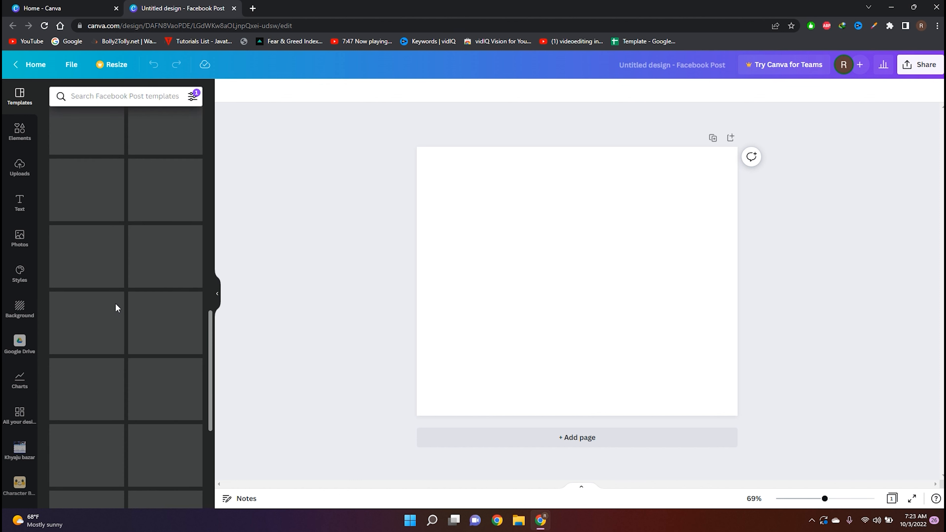
left_click_drag(208, 403, 211, 507)
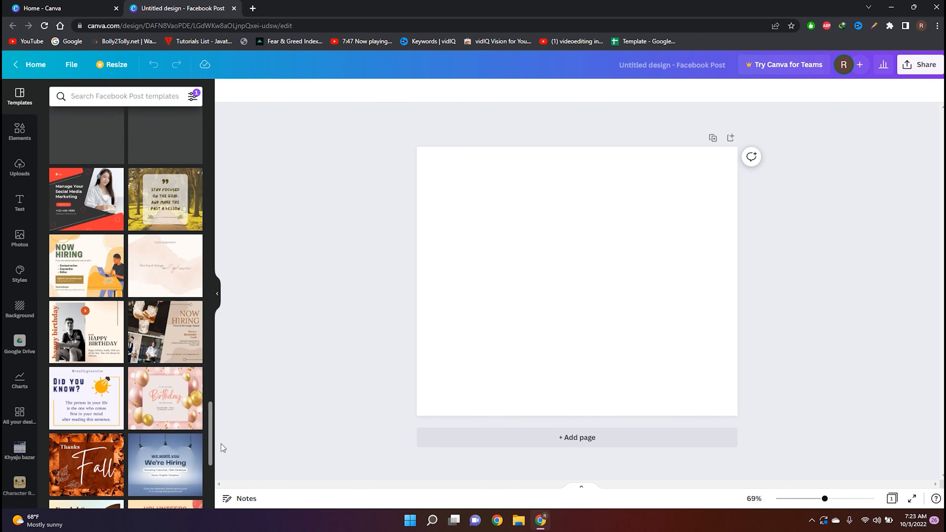
left_click_drag(208, 406, 261, 108)
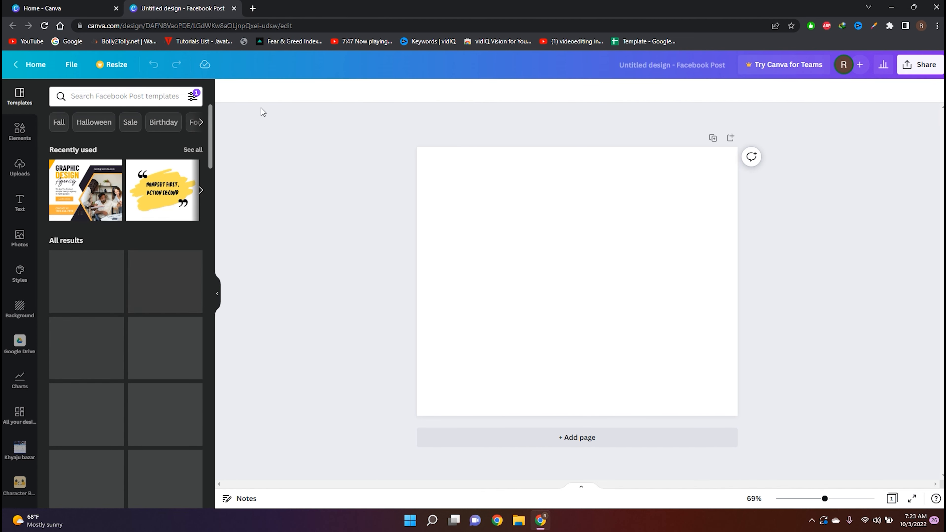
left_click(89, 200)
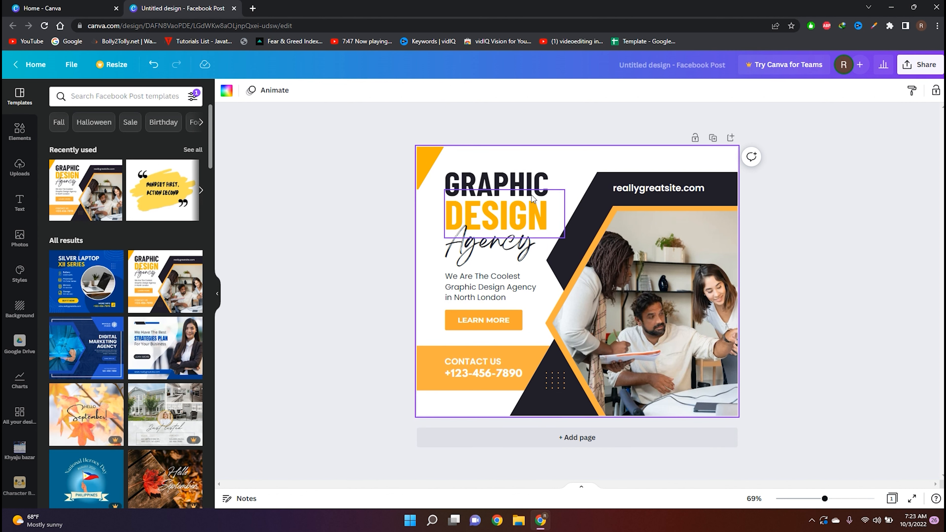
Replace the script word "Agency" below the heading with "INSITUTION"
double_click(521, 174)
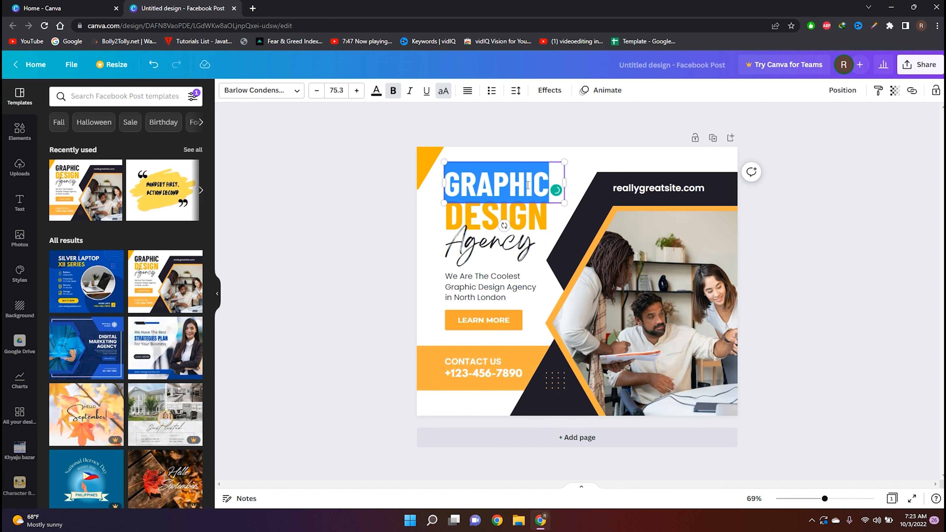
left_click(535, 183)
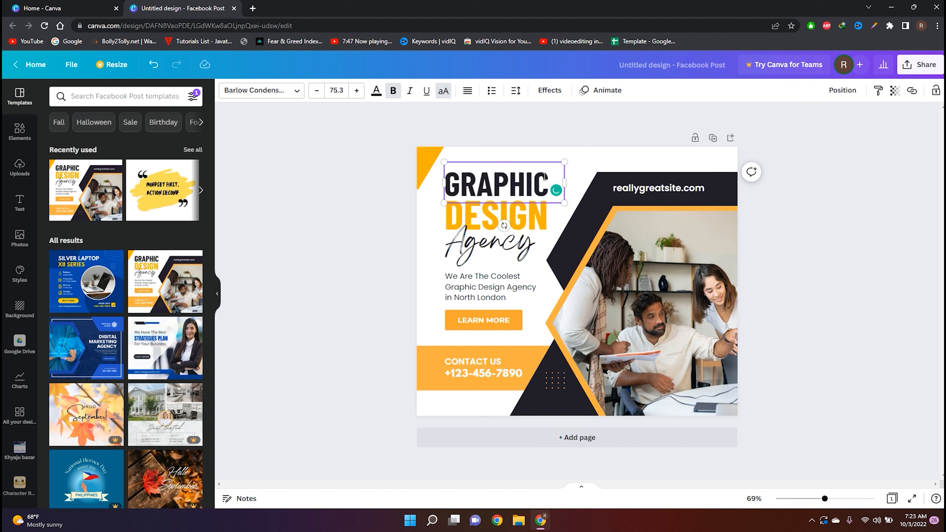
double_click(537, 244)
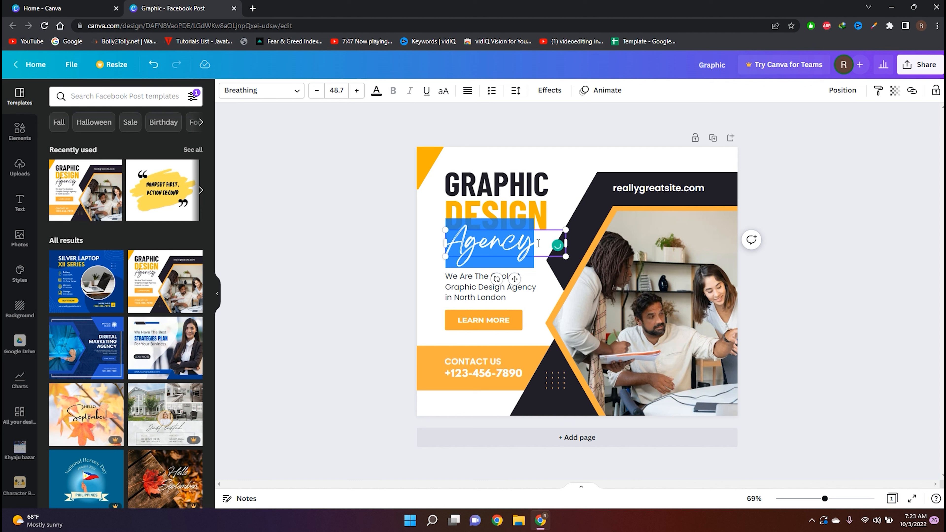
key("BackSpace")
type("ins")
type("ide")
key("BackSpace")
type("ution")
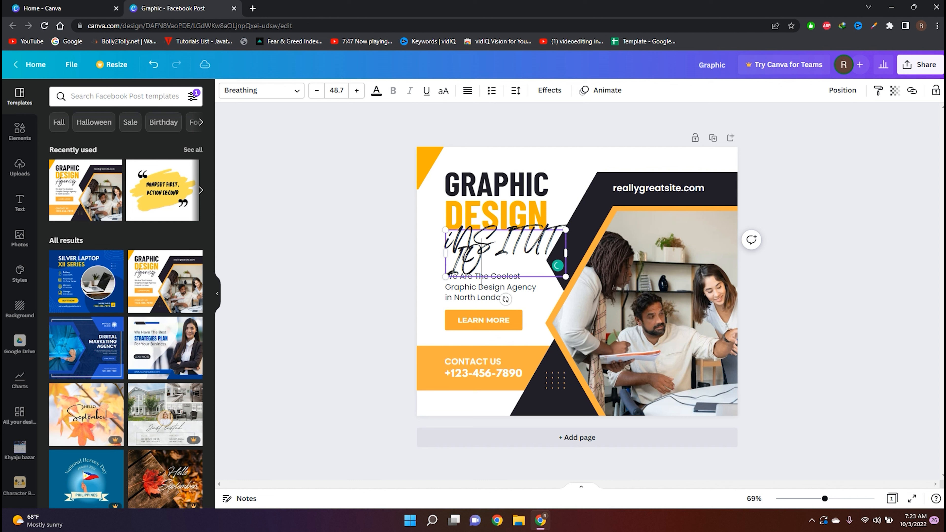
Reduce the INSITUTION text's font size to 32.7 and move the text slightly lower beneath DESIGN
left_click(314, 97)
left_click(314, 96)
double_click(313, 97)
left_click(314, 97)
left_click(313, 97)
left_click(313, 96)
left_click(314, 96)
left_click(313, 97)
left_click(314, 96)
left_click(314, 97)
left_click(313, 97)
left_click(314, 96)
left_click(314, 97)
left_click(314, 97)
left_click(313, 97)
left_click(872, 320)
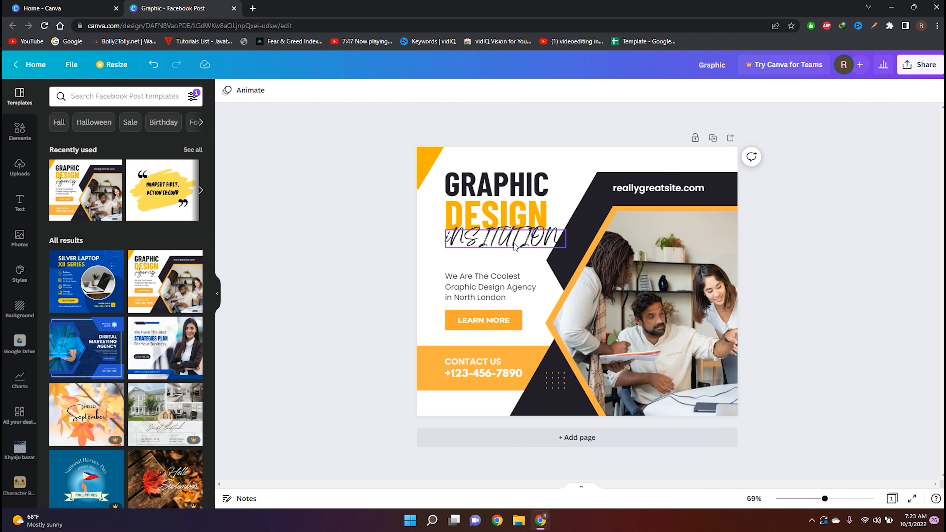
left_click_drag(528, 241, 528, 250)
Change the font of the INSITUTION text to League Spartan
double_click(528, 250)
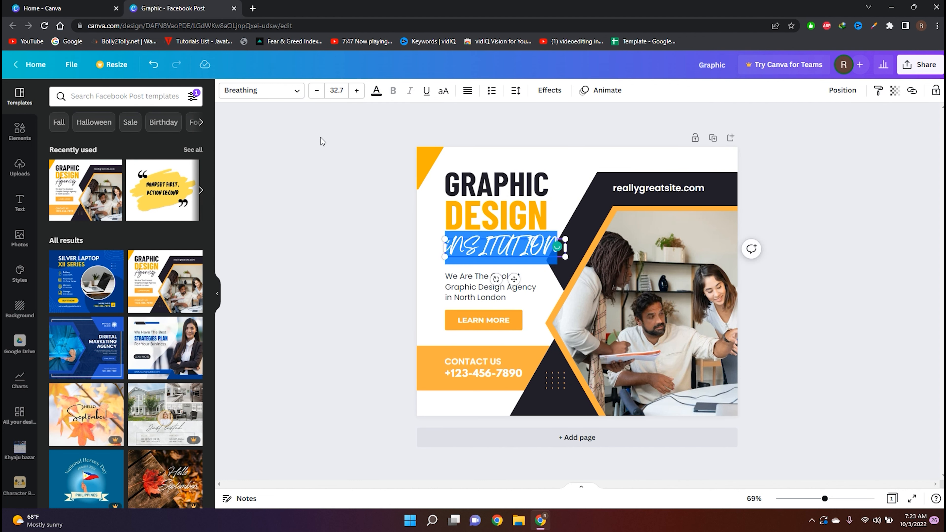
left_click(232, 91)
left_click(112, 164)
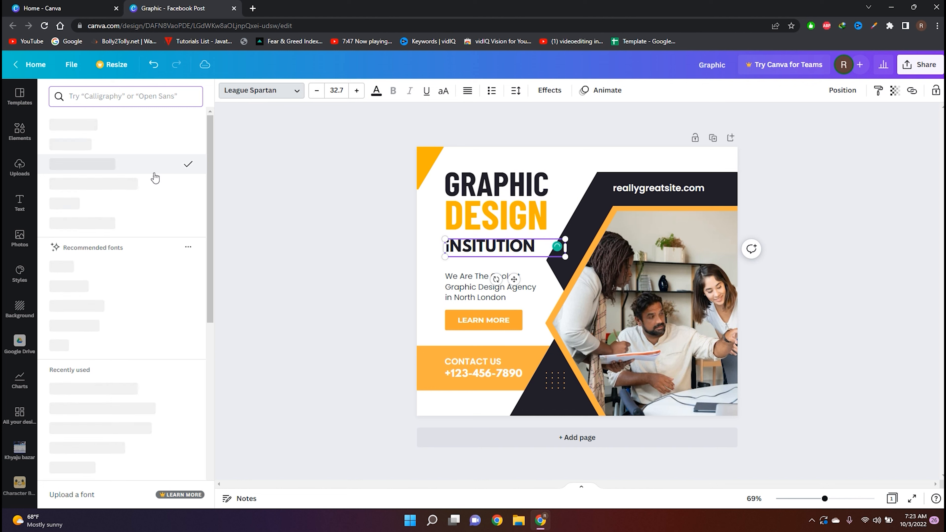
left_click(809, 205)
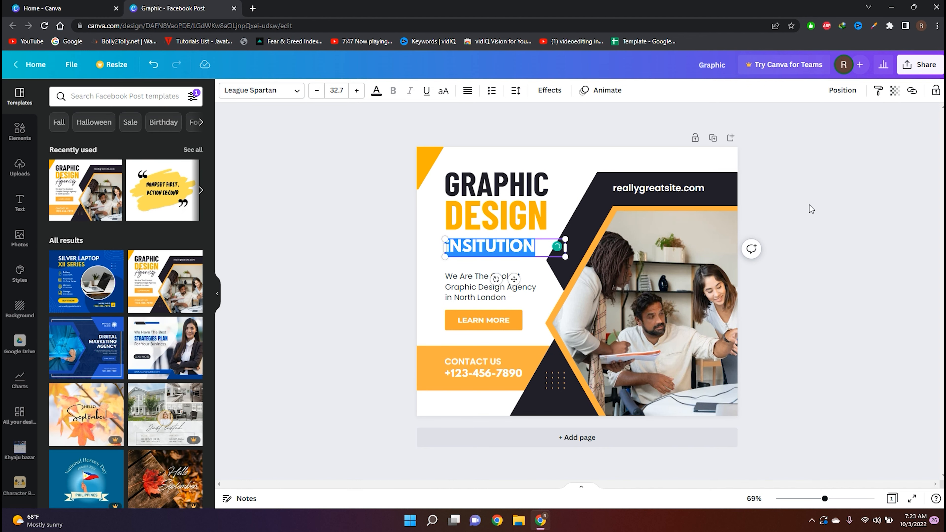
Set the INSITUTION text's color to the black swatch from the photo colors
left_click(495, 246)
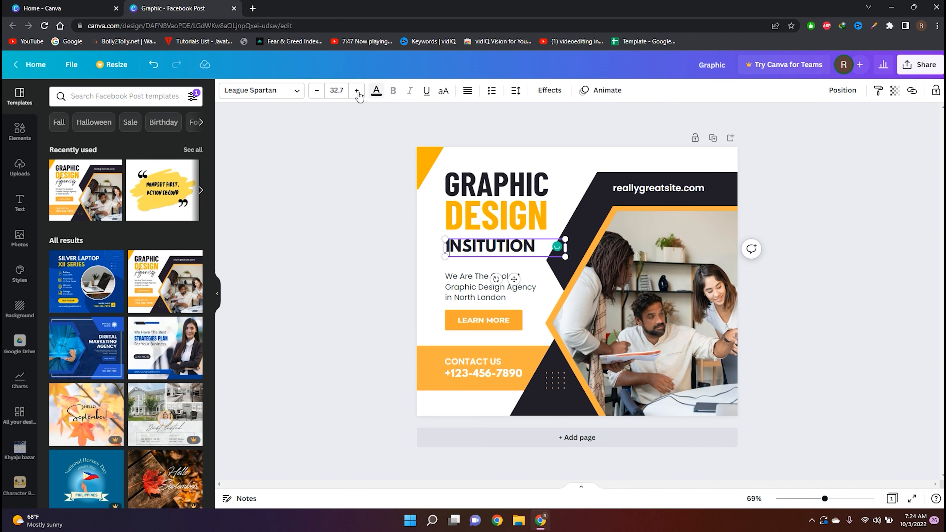
left_click(376, 91)
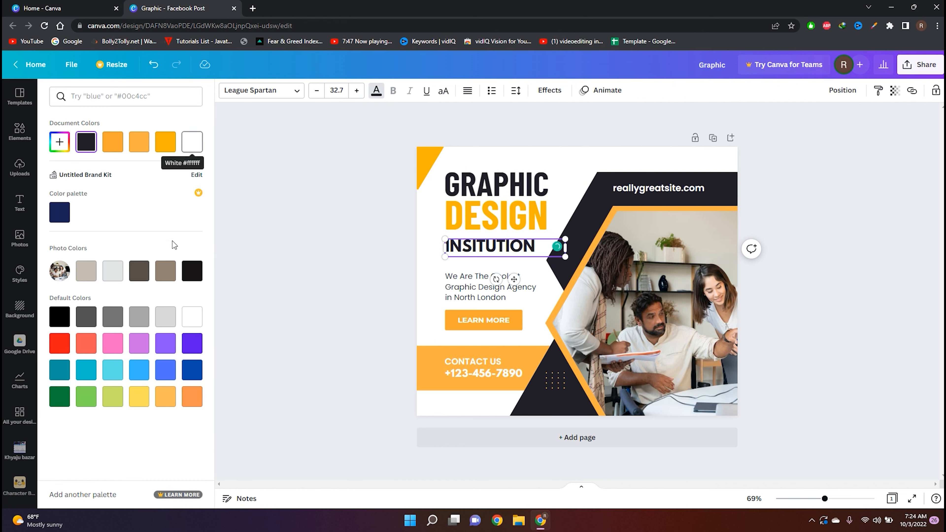
left_click(192, 271)
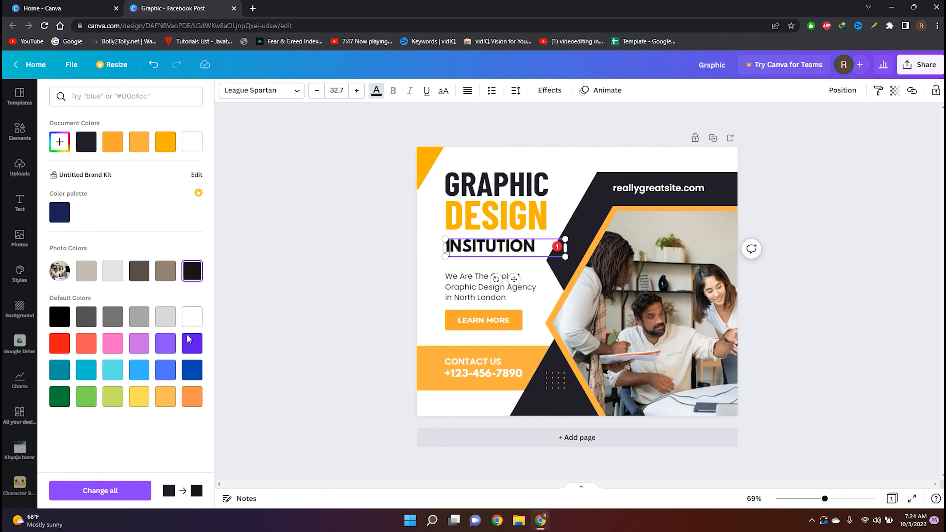
Try a violet default color on the whole INSITUTION text and undo the color change
left_click(556, 246)
left_click_drag(536, 246, 444, 247)
left_click(192, 343)
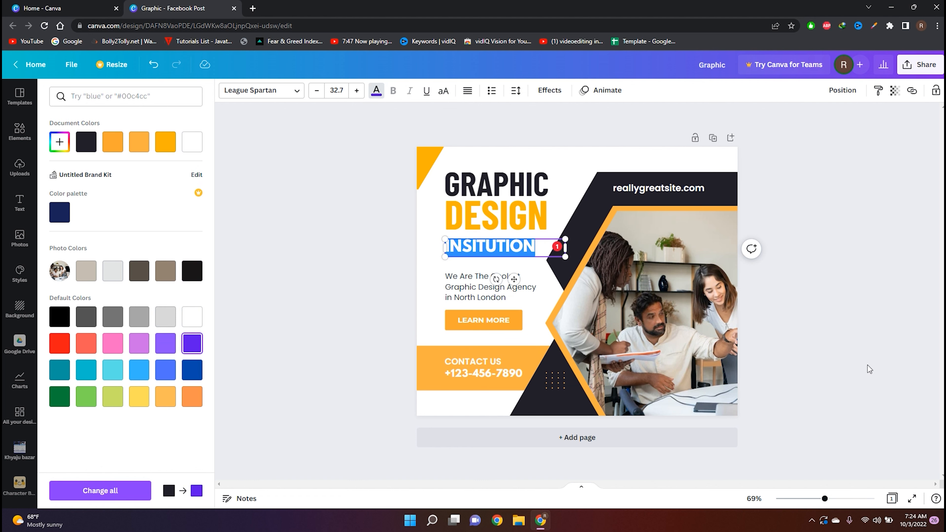
left_click(874, 336)
key("ctrl+z")
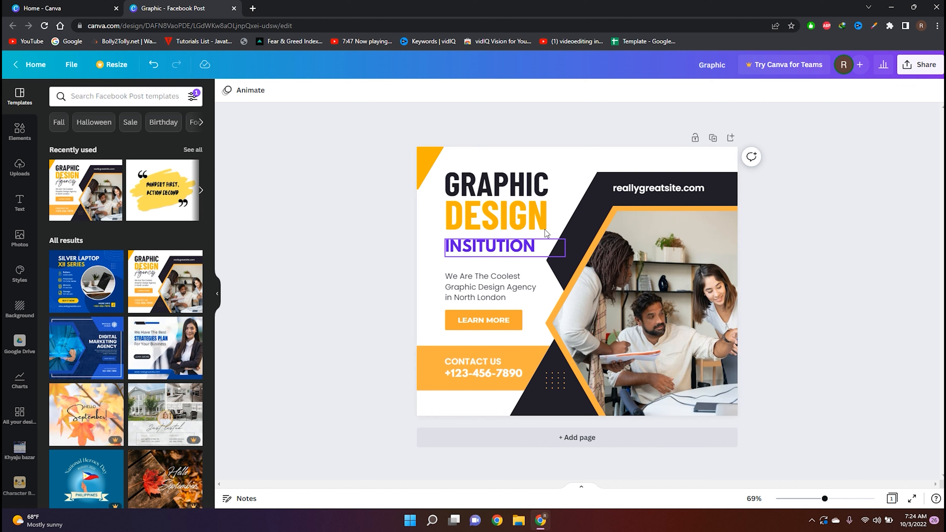
Try bulleted list formatting on the INSITUTION text and remove it again
left_click(532, 250)
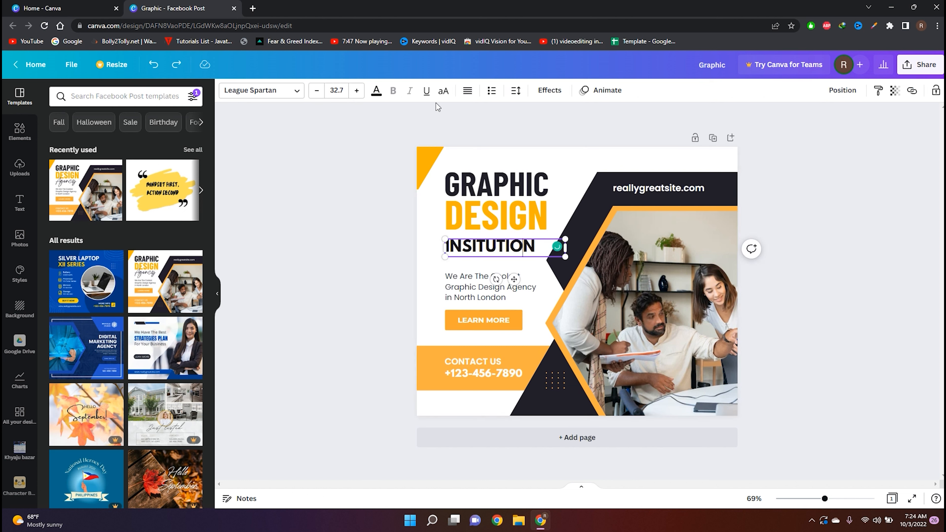
left_click(427, 91)
left_click_drag(560, 246, 457, 246)
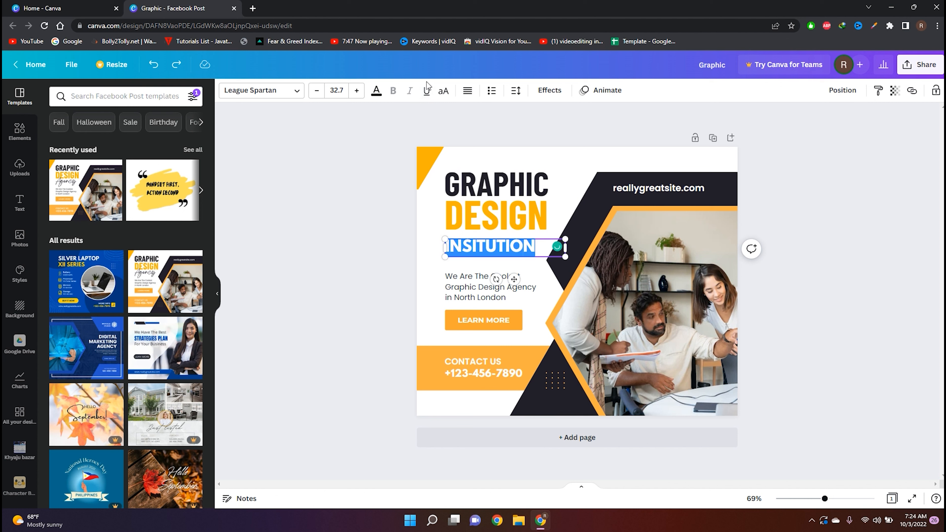
left_click(443, 91)
left_click(426, 91)
left_click(491, 91)
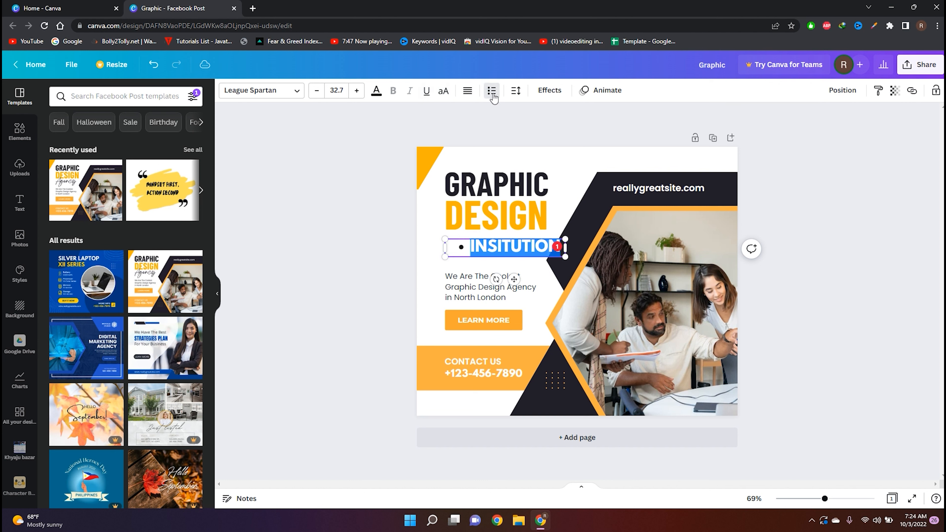
left_click(492, 92)
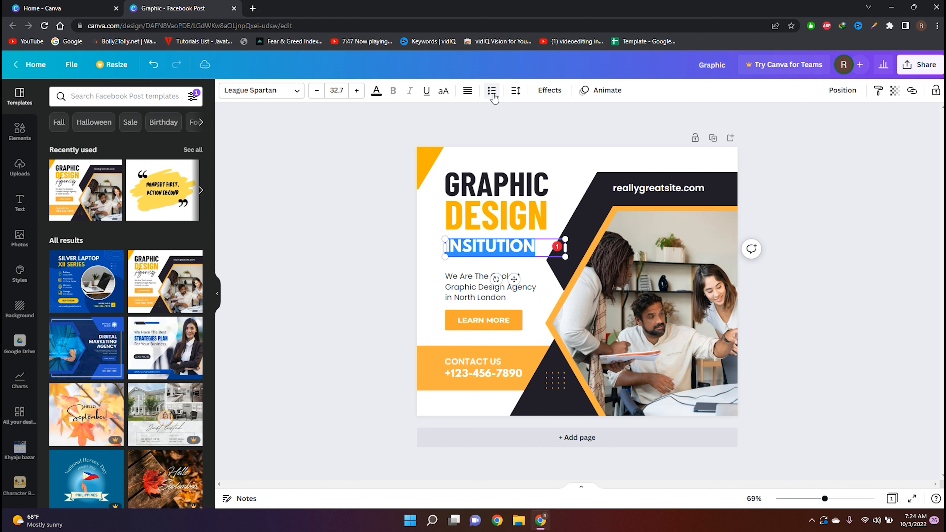
Set the line spacing of the INSITUTION text to 1.11
left_click(515, 91)
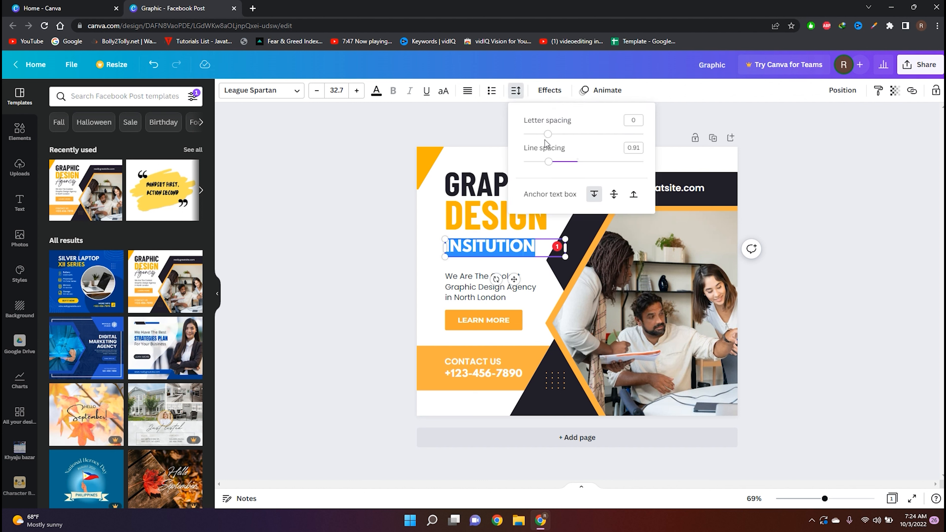
mouse_move(550, 137)
left_mouse_down()
mouse_move(602, 133)
mouse_move(547, 134)
left_mouse_up()
mouse_move(549, 168)
left_mouse_down()
mouse_move(610, 161)
mouse_move(559, 170)
left_mouse_up()
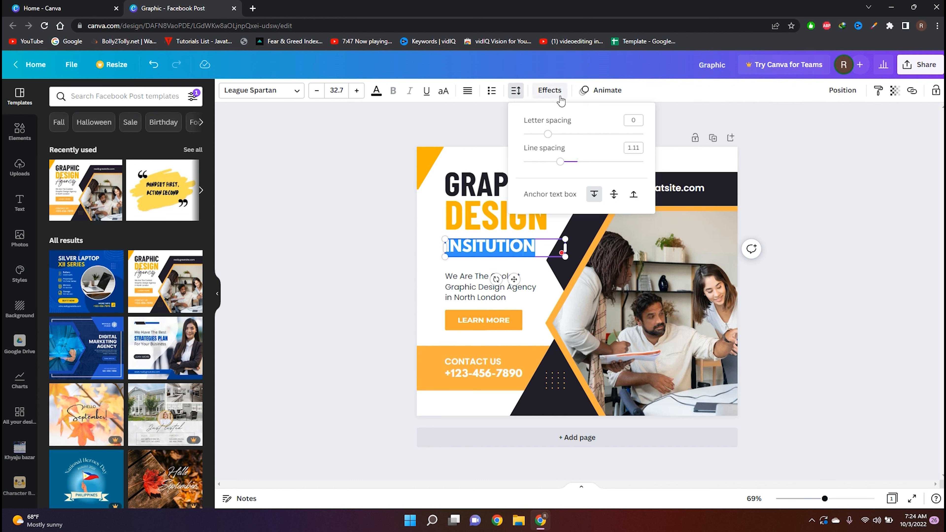
Try the Shadow effect on the INSITUTION text and reset its effect style to None
left_click(549, 90)
left_click(138, 159)
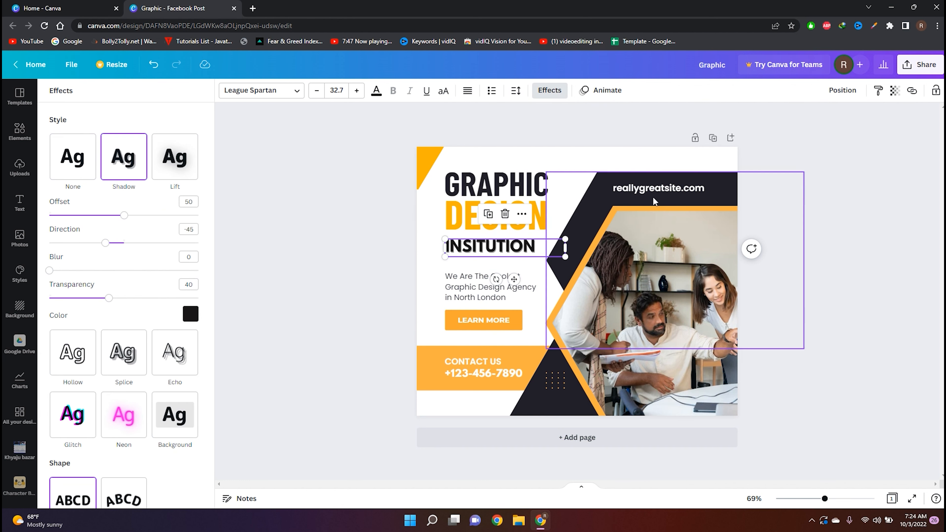
left_click(66, 168)
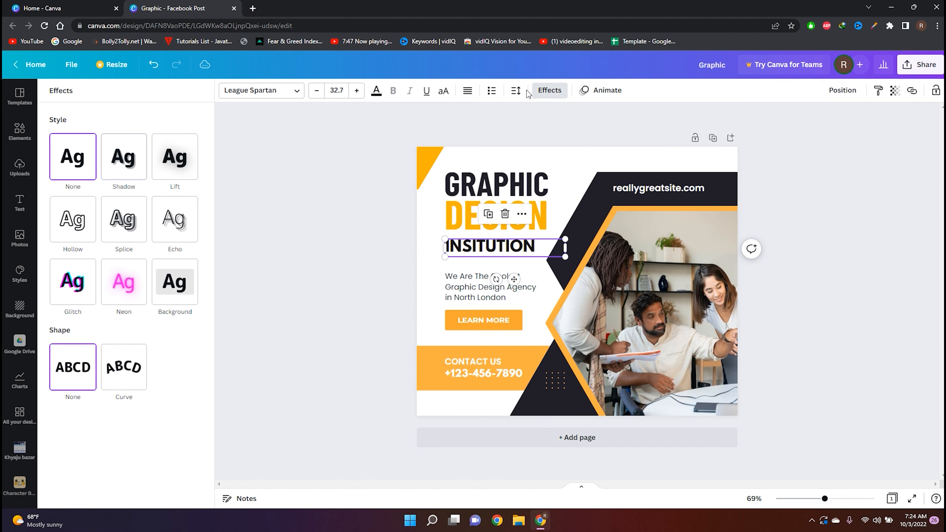
left_click(549, 90)
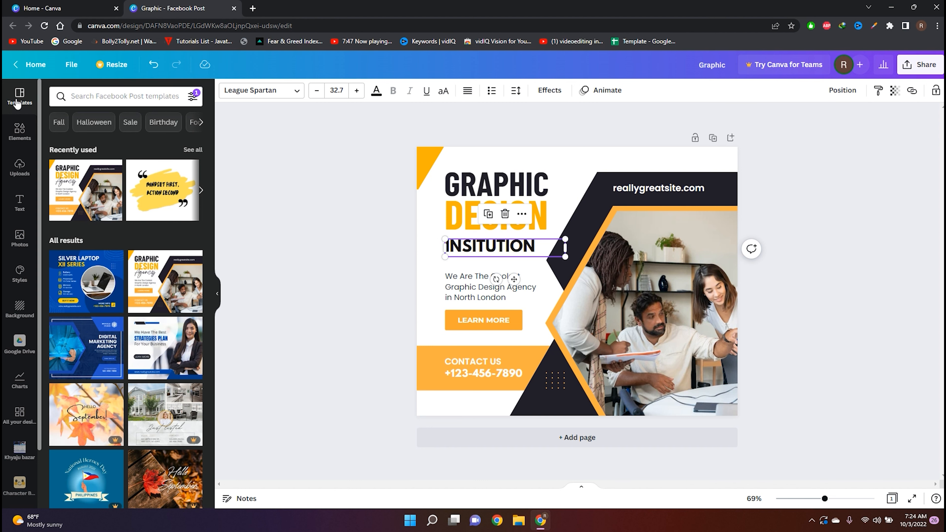
Search the Facebook Post templates for "gaming"
scroll(126, 117, "down", 5)
left_click(129, 99)
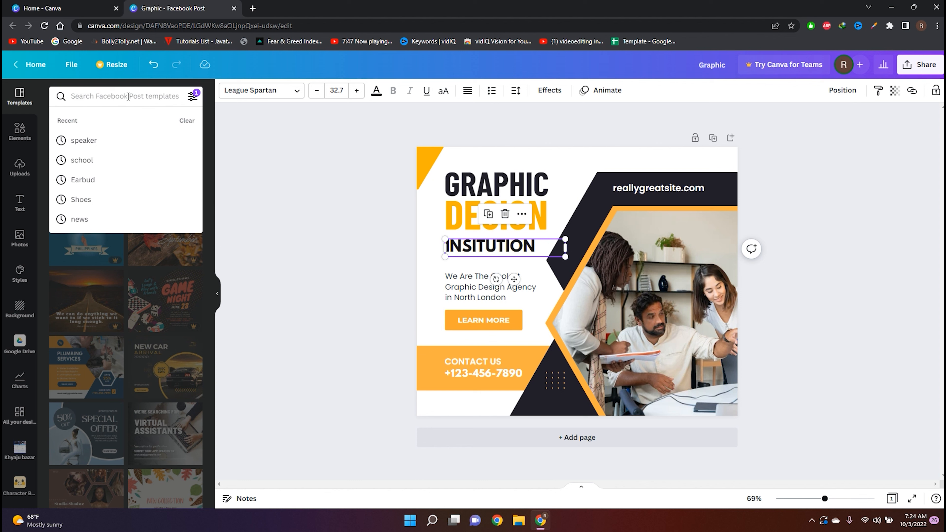
type("vide")
key("ctrl+a")
type("GAM")
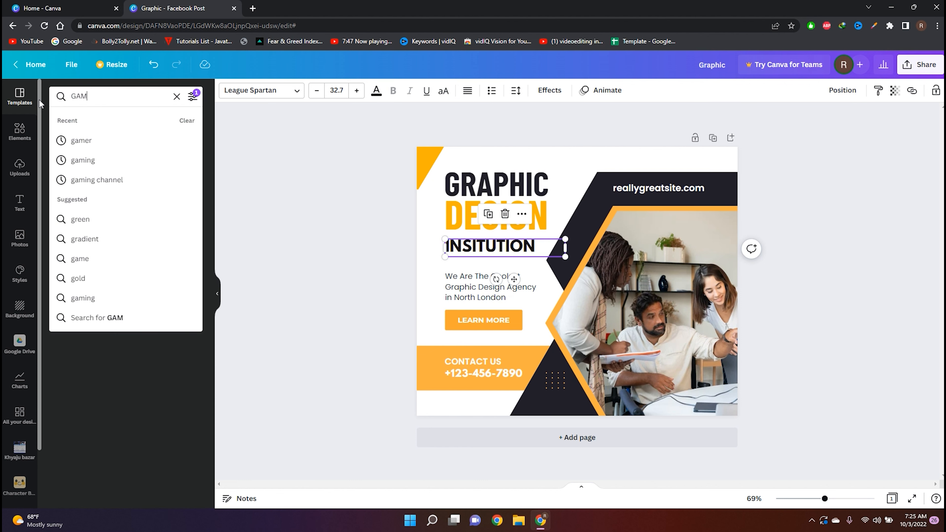
key("BackSpace")
key("BackSpace")
key("BackSpace")
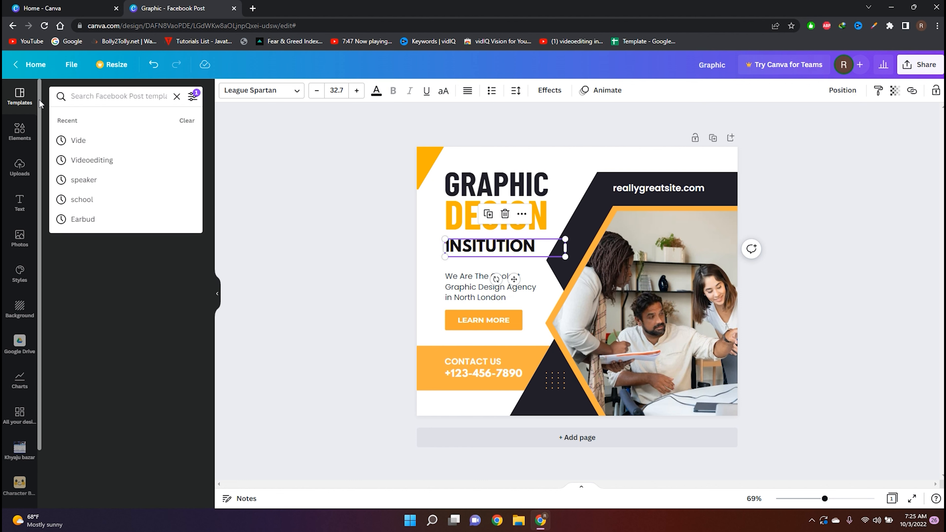
type("gaming")
key("Return")
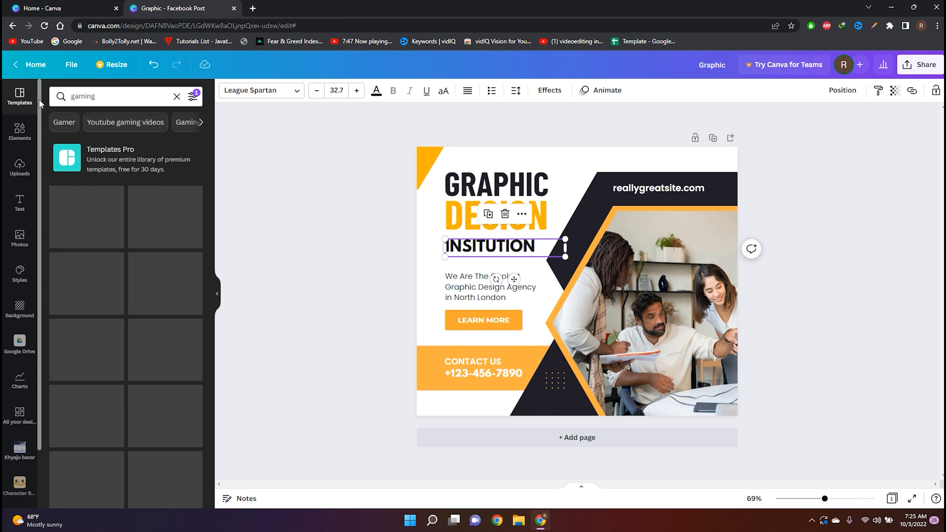
Try the purple game-controller template on the page, and replace it with the neon-framed game streamer template
scroll(173, 231, "down", 5)
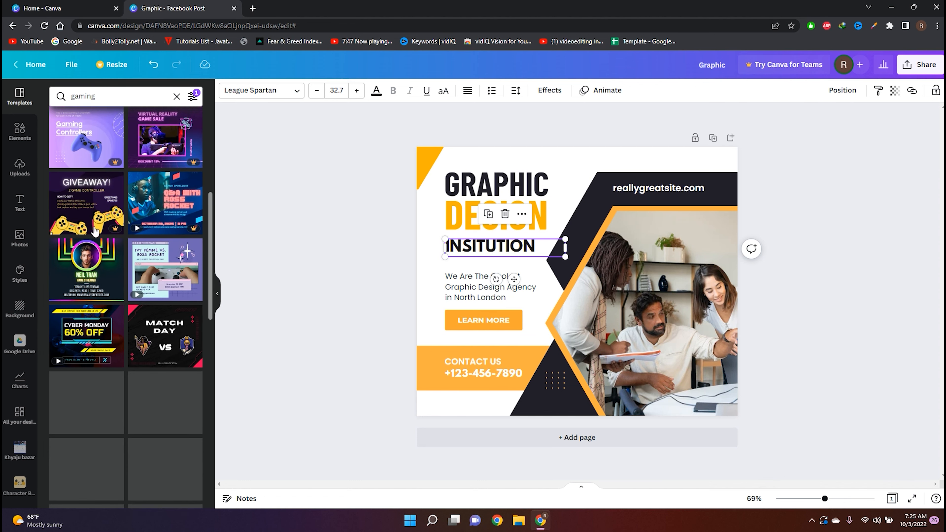
left_click(168, 276)
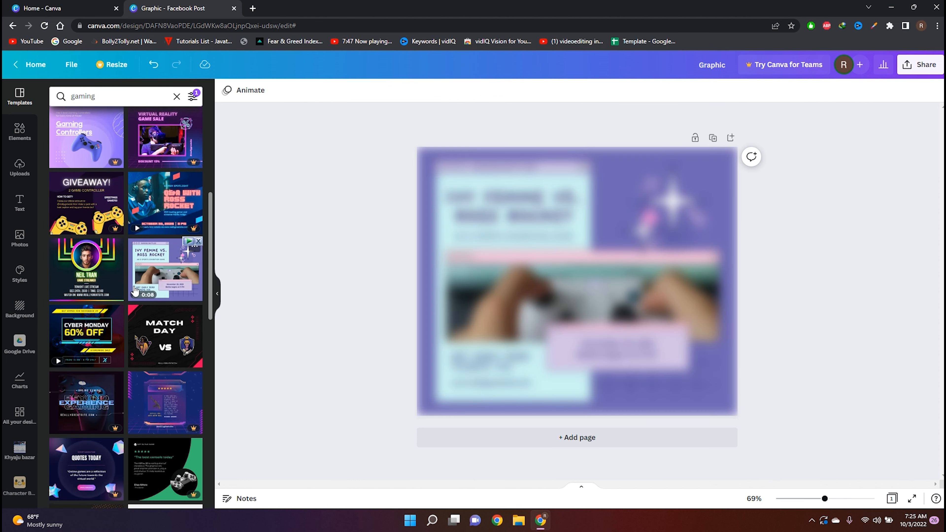
left_click(96, 277)
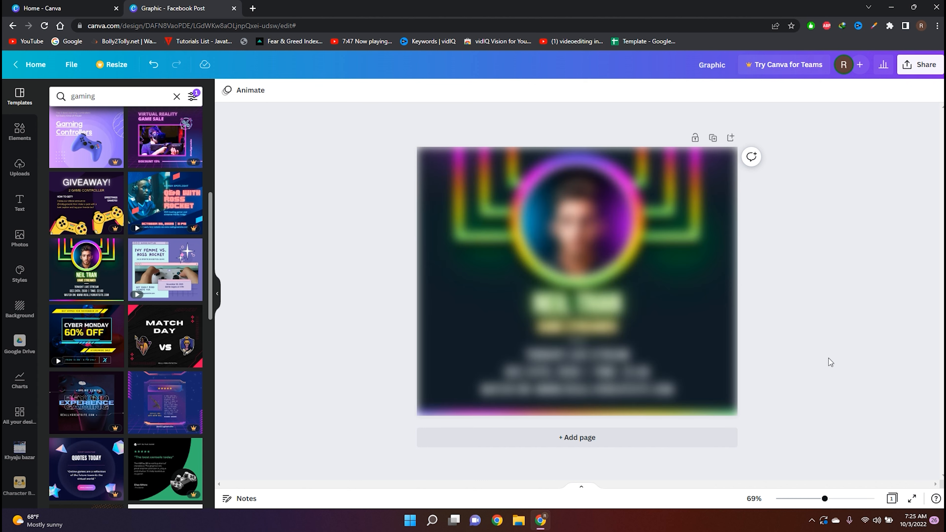
Filter the gaming templates by the turquoise color and the English (US) language
left_click(597, 247)
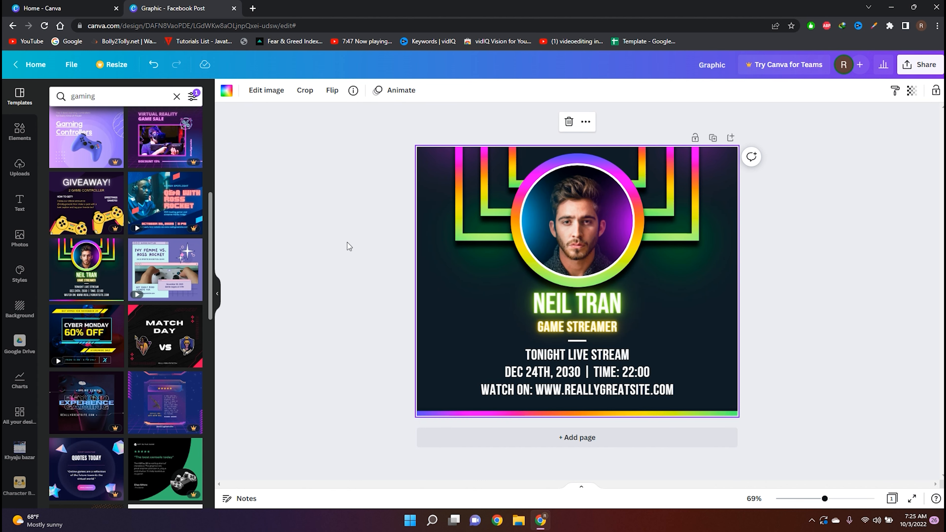
left_click(192, 98)
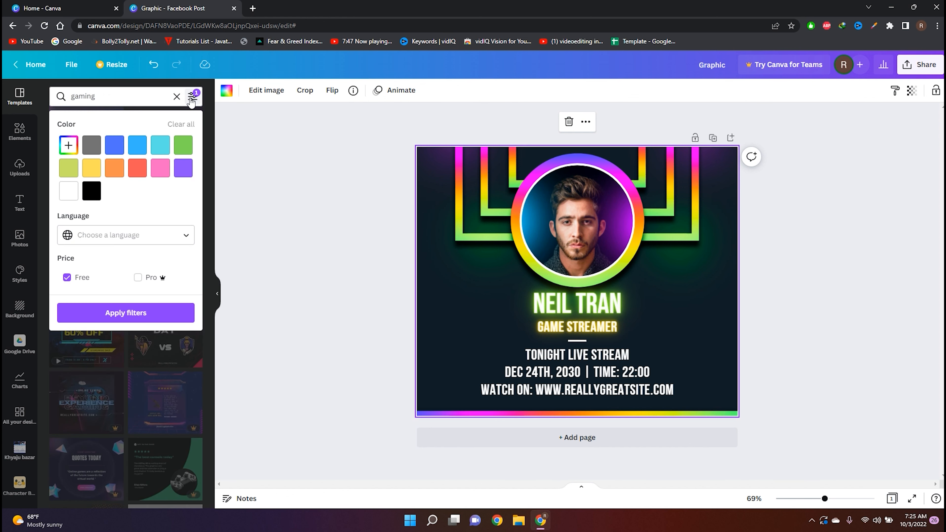
left_click(192, 102)
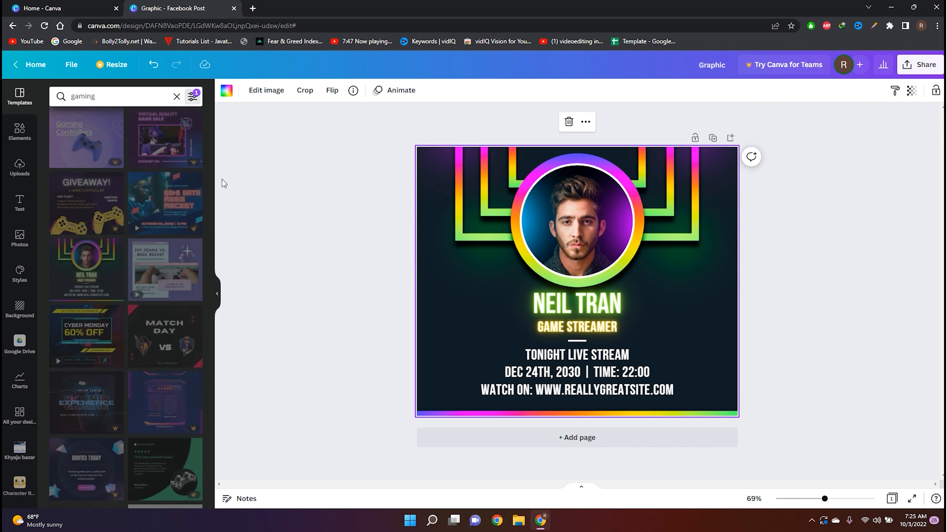
left_click(193, 97)
left_click(116, 146)
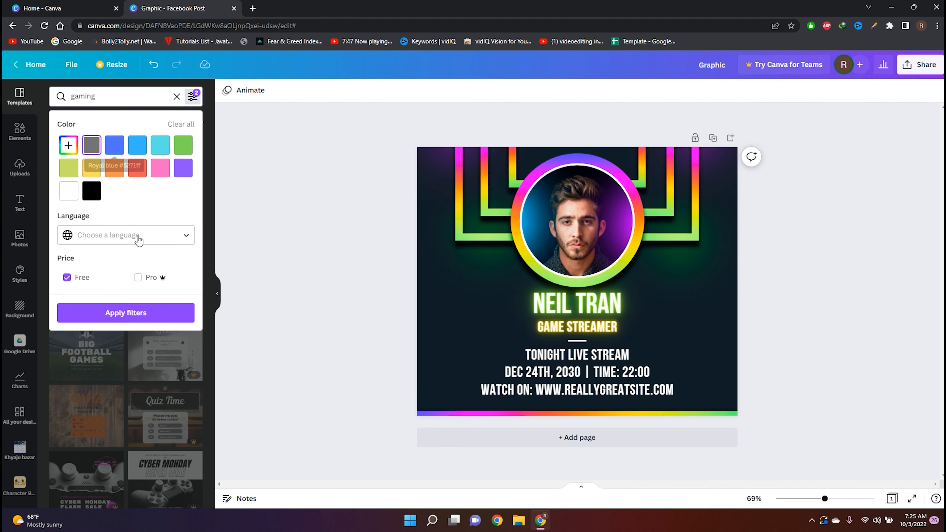
left_click(162, 147)
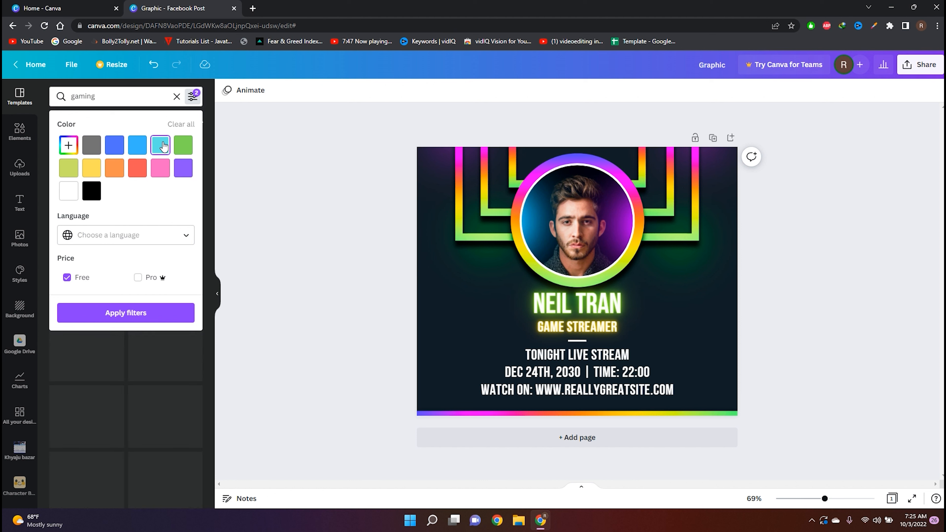
left_click(110, 243)
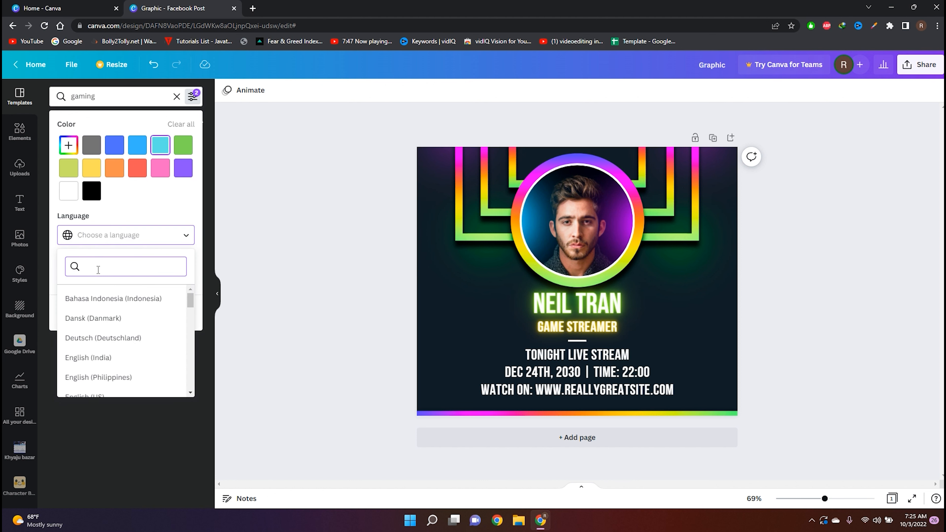
type("english")
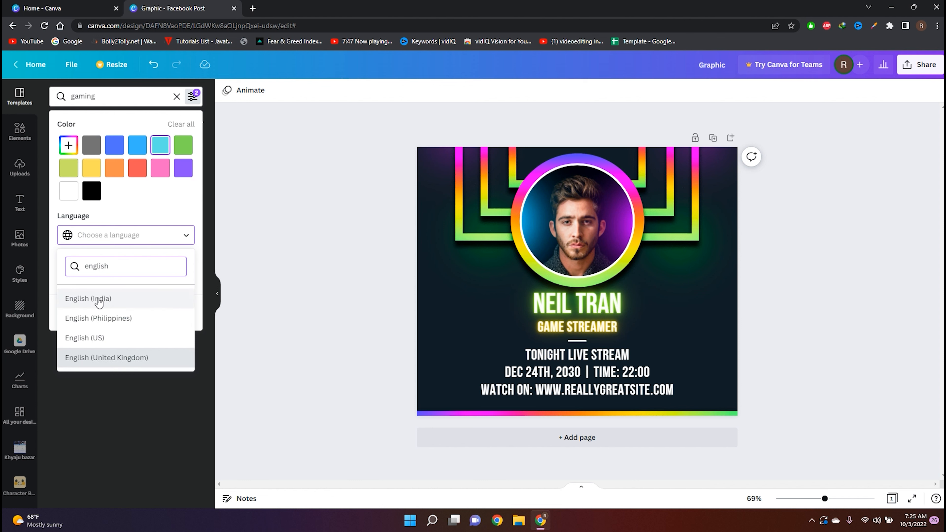
left_click(99, 337)
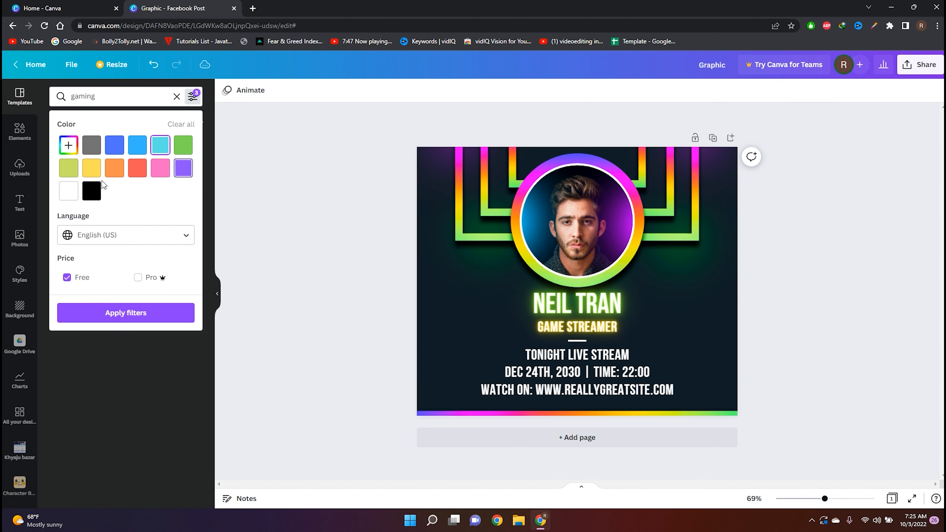
left_click(133, 315)
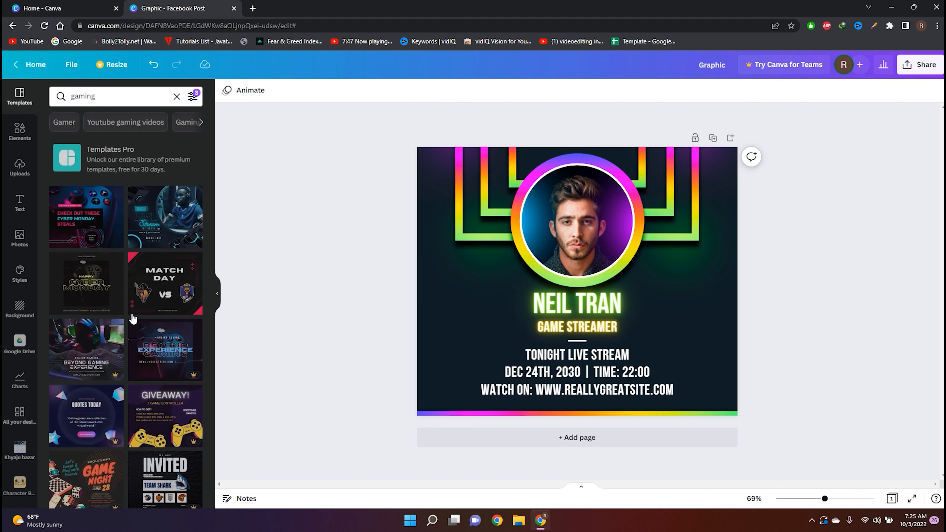
Browse the filtered templates and apply the "Check out these Cyber Monday steals" game-controller template to the page
scroll(160, 226, "down", 10)
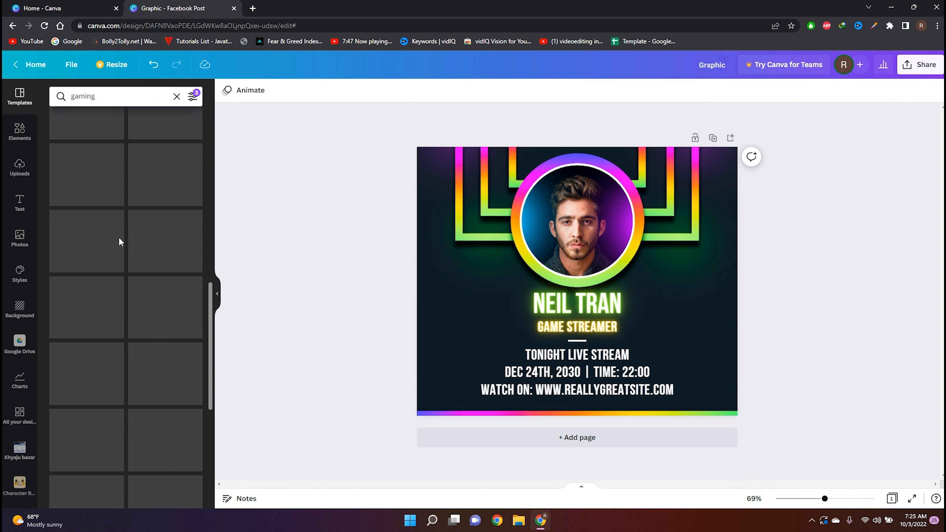
scroll(114, 242, "up", 10)
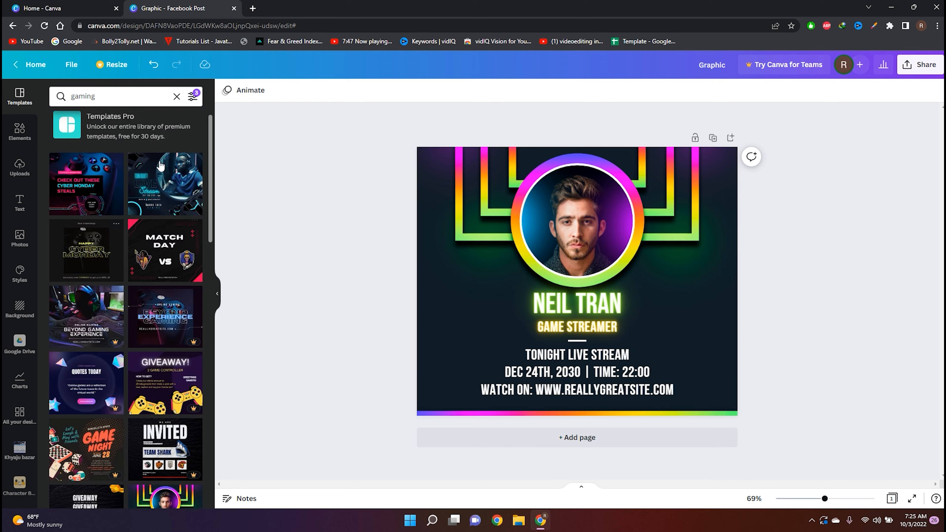
left_click(85, 182)
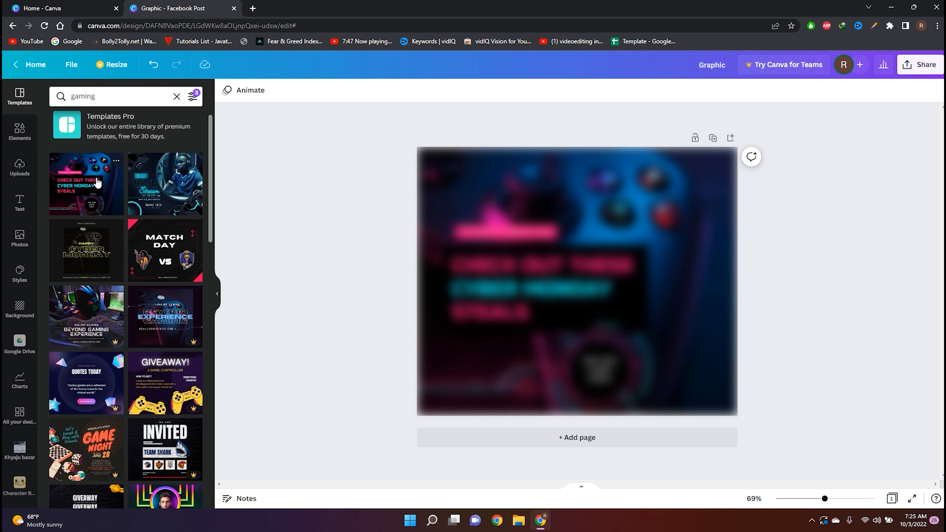
left_click(463, 252)
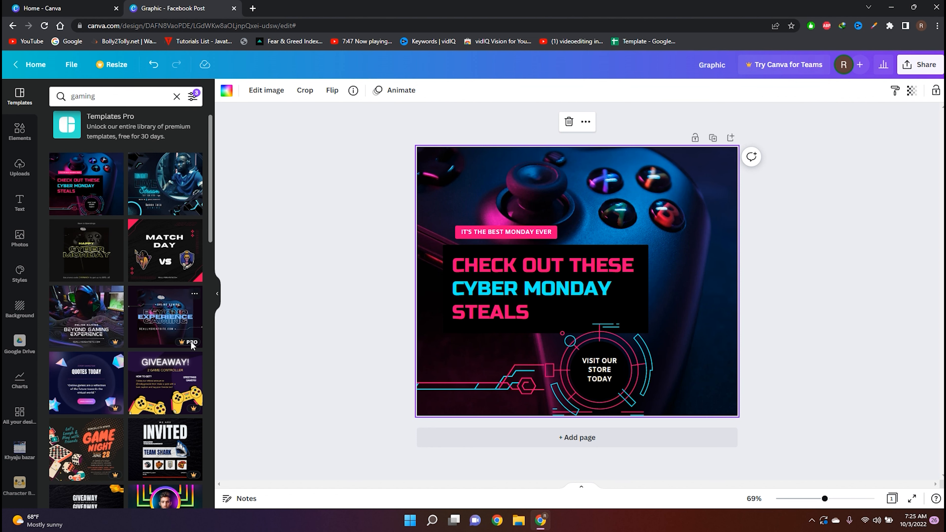
Try the Pro "Beyond Gaming Experience" template, read through its Canva for Teams upgrade offer, and close the offer
left_click(184, 332)
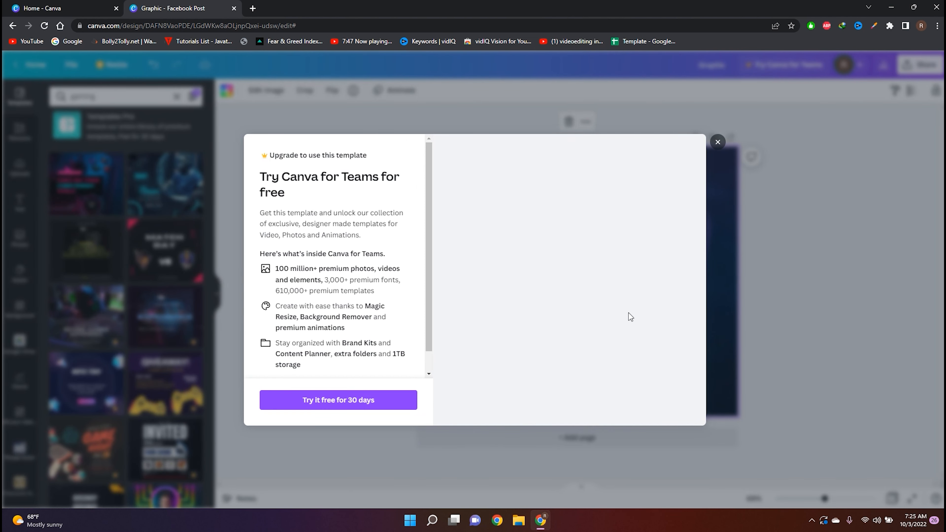
scroll(319, 334, "down", 1)
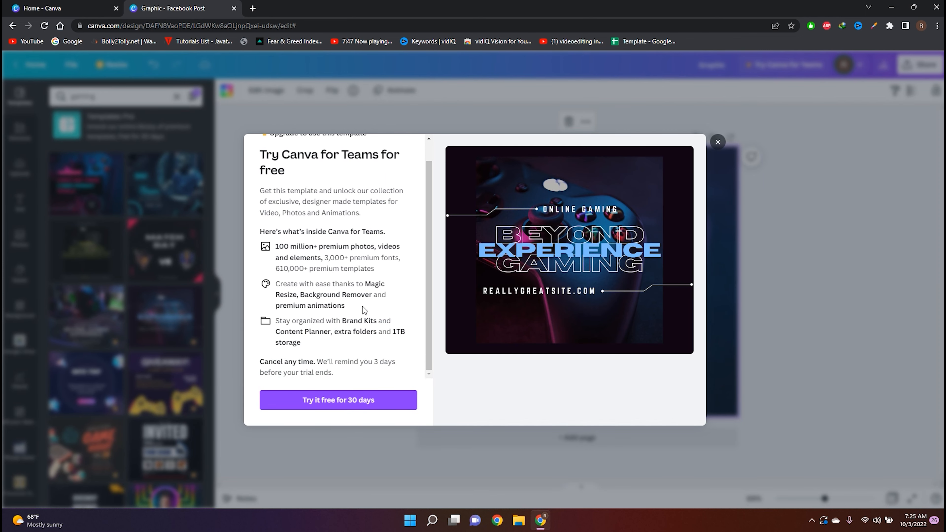
scroll(330, 196, "up", 1)
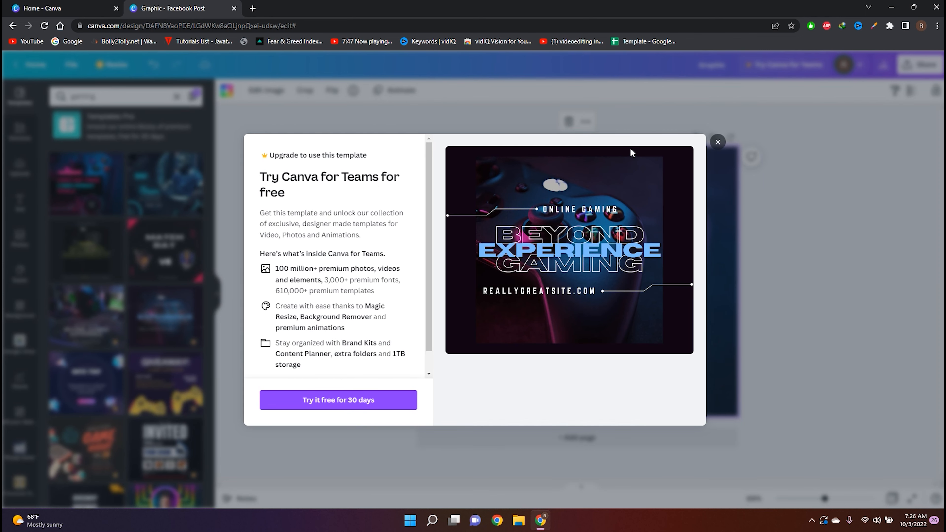
left_click(718, 142)
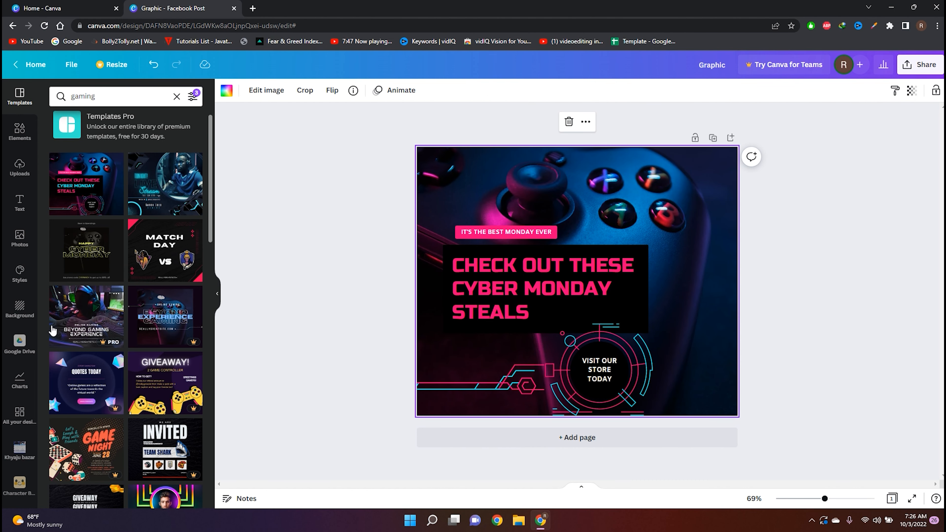
Search the elements for "headphone" and place the colorful headphones with music notes, scaled down, in the design's upper-right corner
left_click(20, 132)
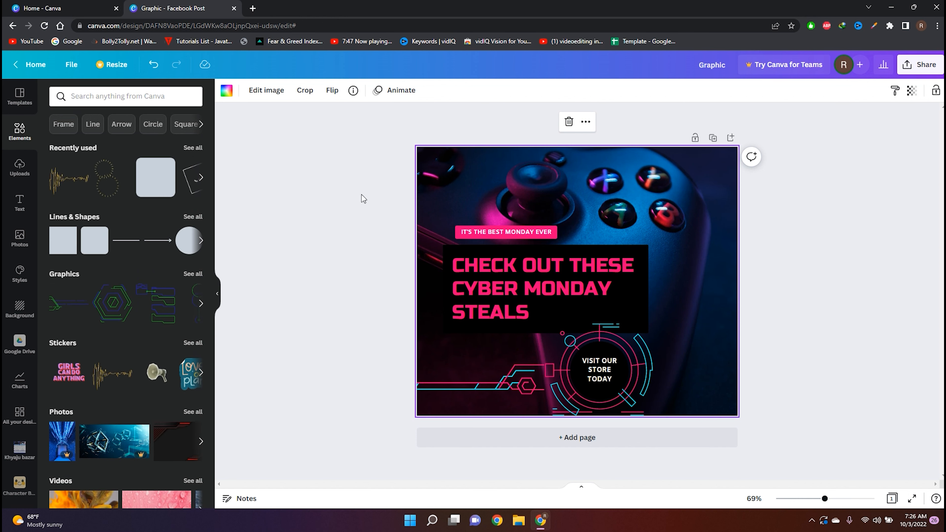
left_click(163, 101)
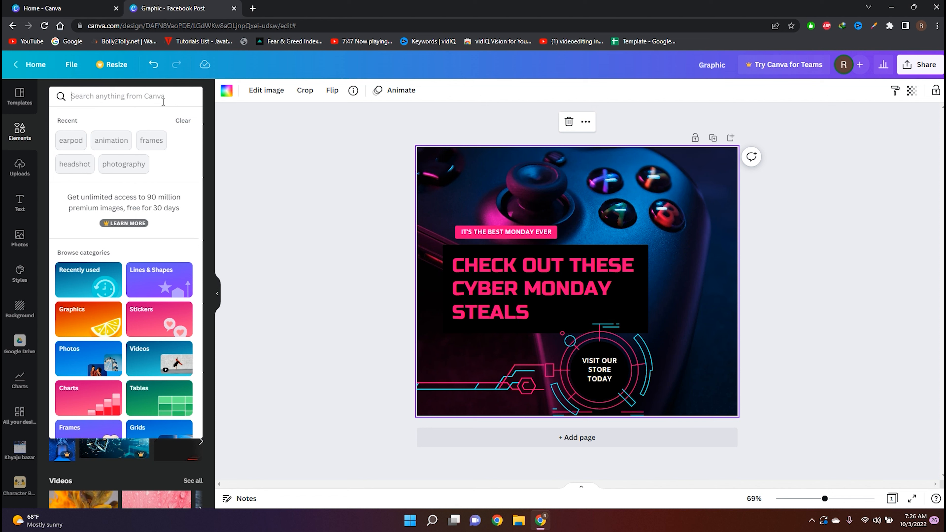
type("headphon")
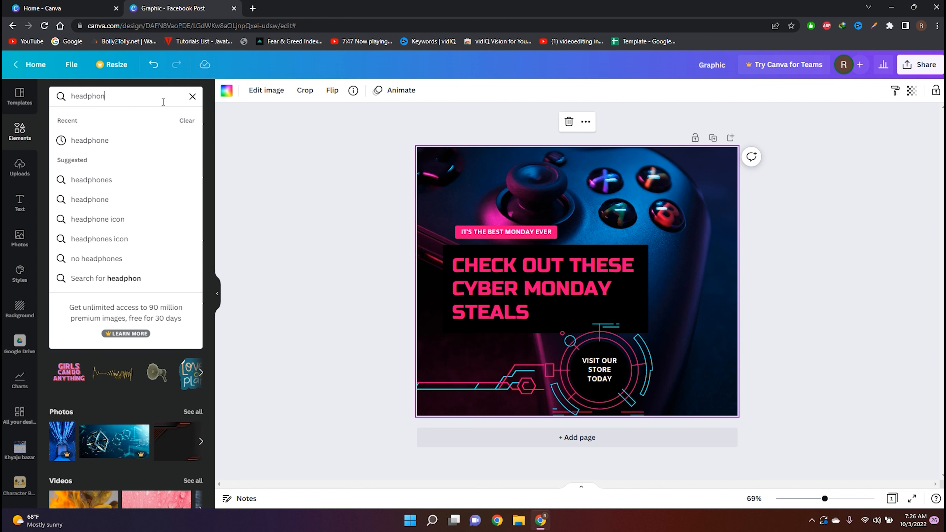
left_click(90, 141)
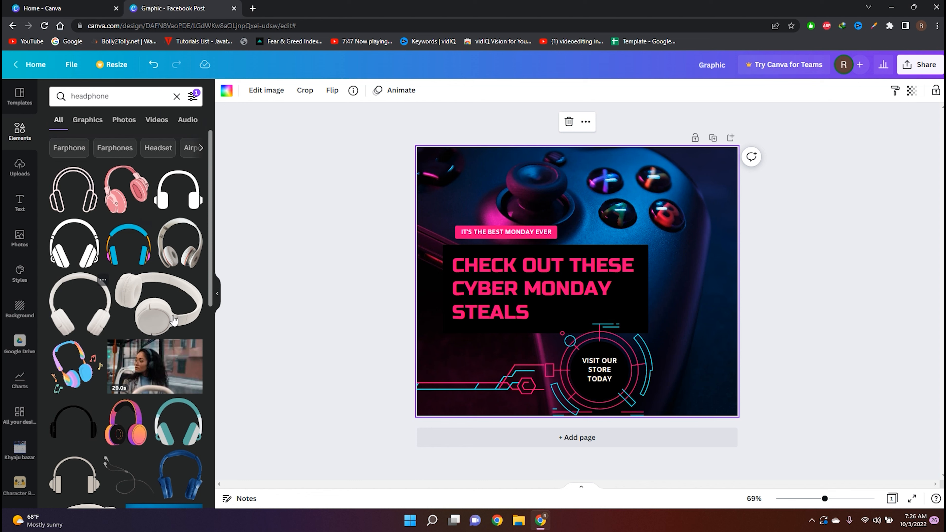
left_click(83, 366)
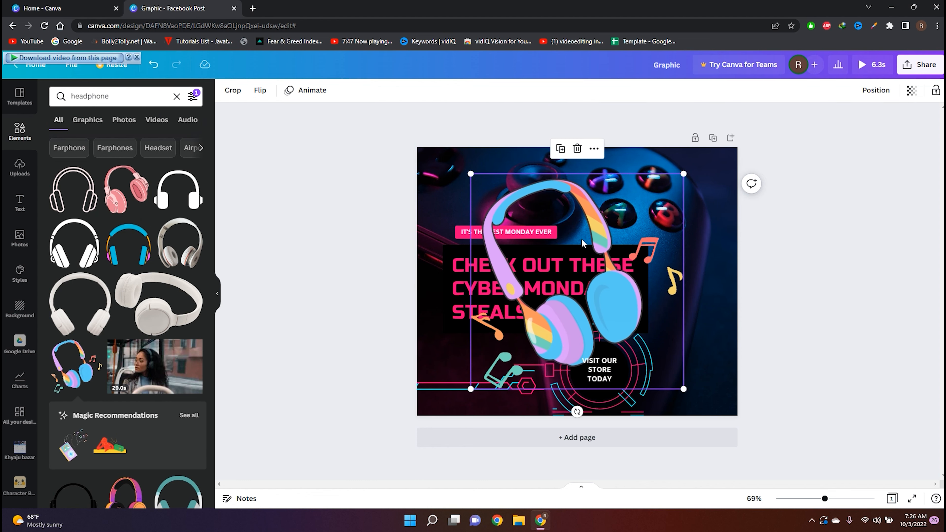
left_click_drag(608, 242, 716, 184)
left_click_drag(792, 331, 699, 236)
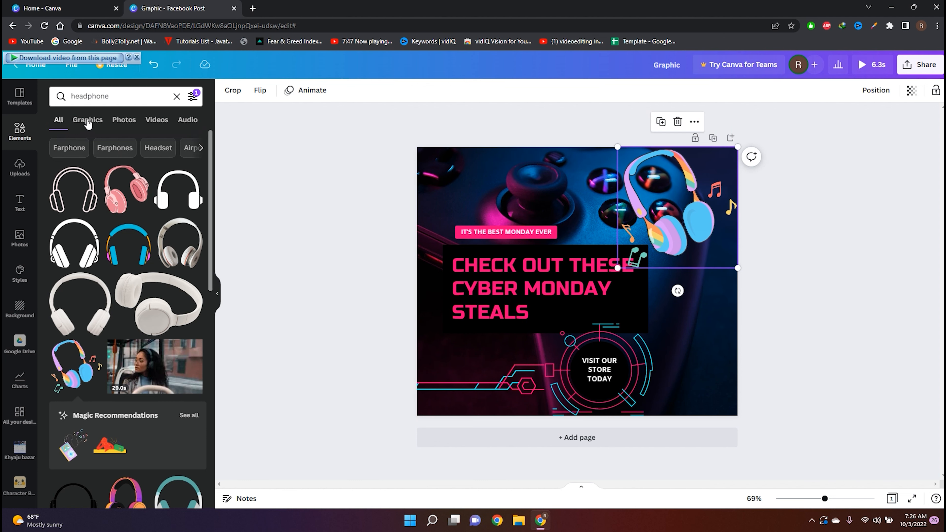
Add the red-and-black headphones with lightning bolts, scaled down, to the upper-left corner of the design
scroll(145, 317, "down", 9)
left_click(662, 293)
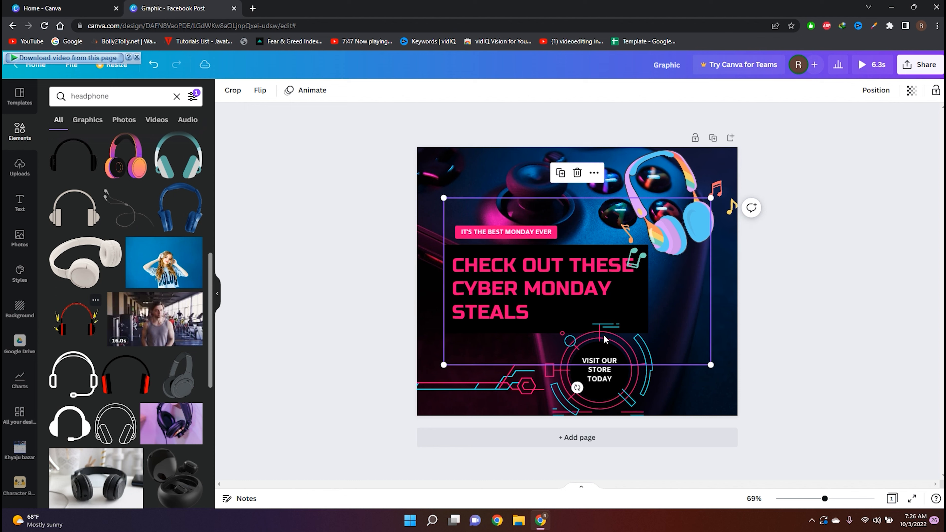
left_click_drag(711, 365, 457, 170)
Search the elements for "computer" and place the blue-screen laptop, scaled down, in the design's lower-right corner
left_click(90, 96)
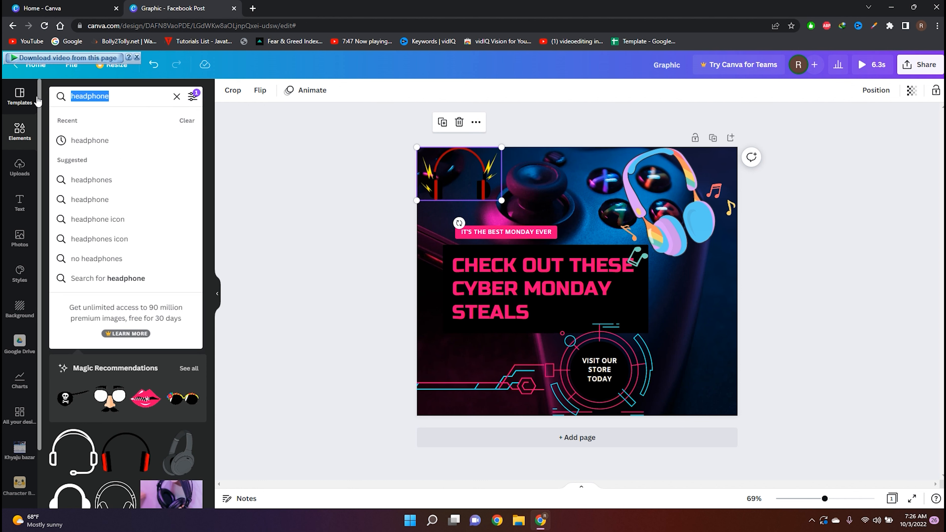
type("computer")
key("Return")
left_click_drag(72, 191, 692, 373)
left_click_drag(610, 319, 648, 346)
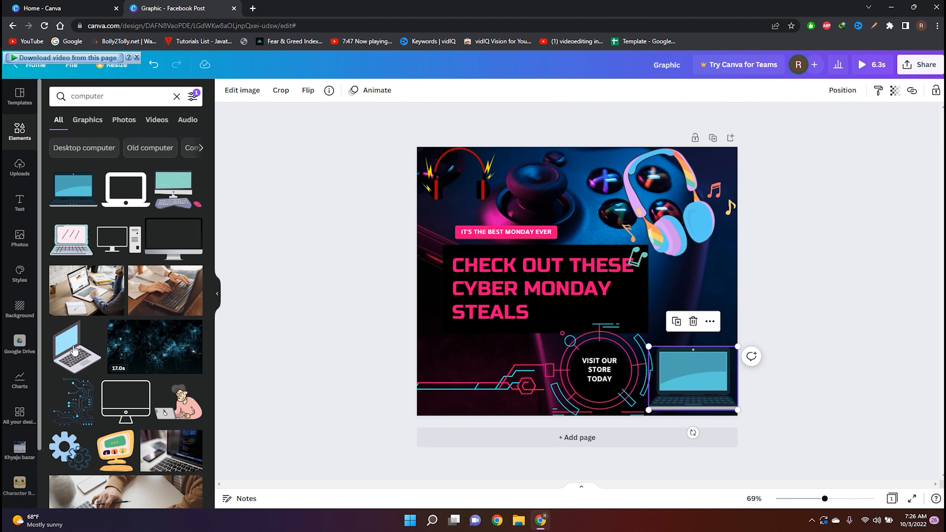
Search the elements for "ink" and place the blue ink bottle with pen, scaled down, in the design's lower-left area
left_click(64, 97)
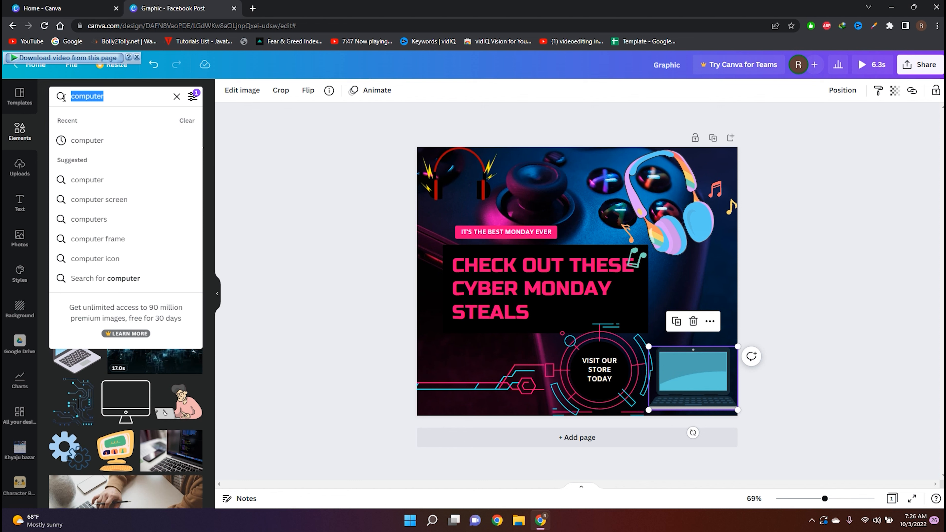
type("ink")
key("Return")
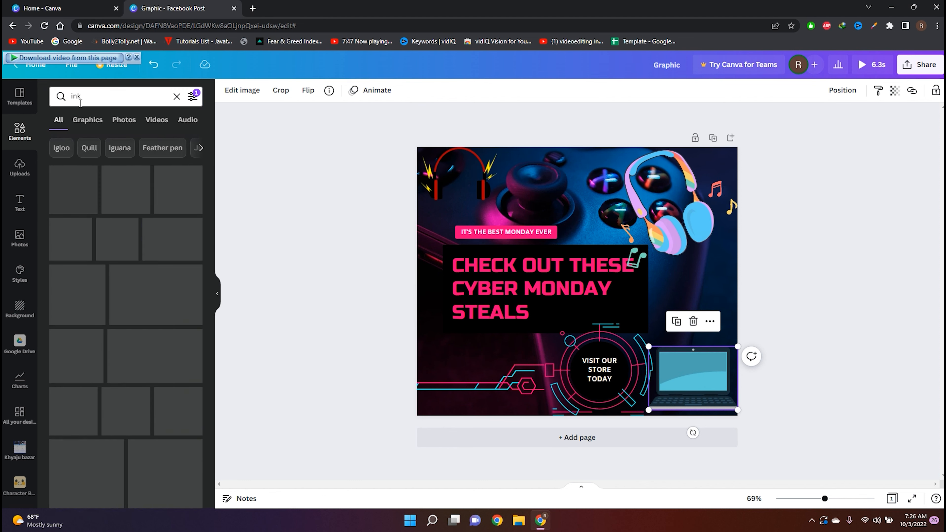
left_click(106, 244)
left_click_drag(587, 300, 497, 400)
mouse_move(548, 433)
left_mouse_down()
mouse_move(492, 378)
mouse_move(457, 377)
left_mouse_up()
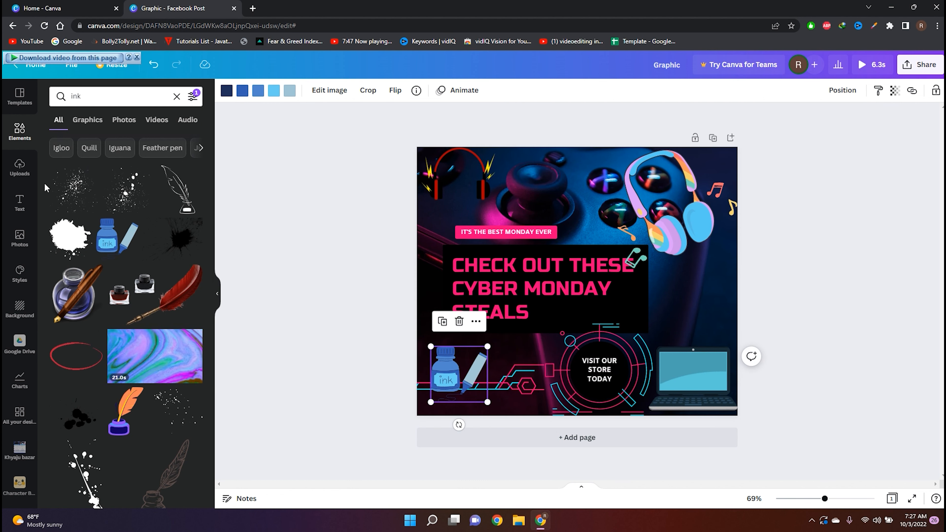
Filter the ink elements by black color, Square orientation and Static animation, trying the Cut-outs only option and clearing it again
left_click(193, 96)
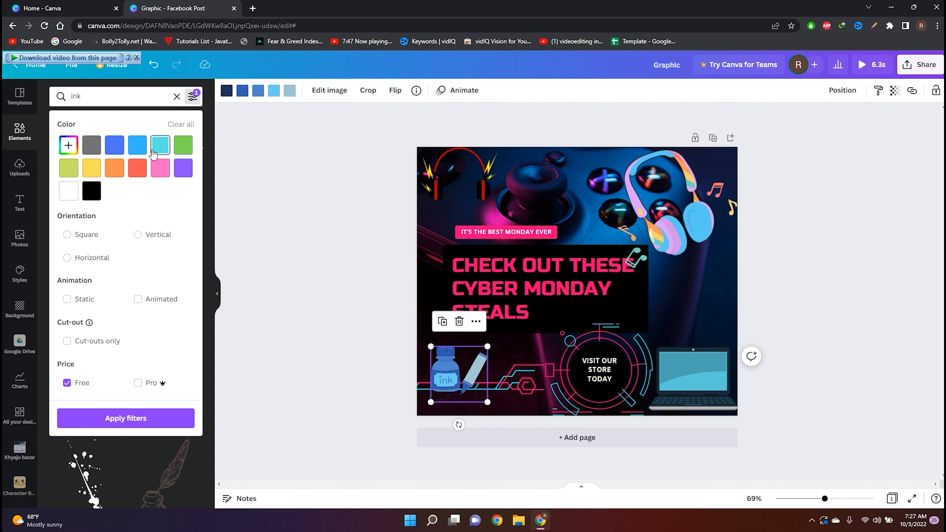
left_click(91, 191)
left_click(67, 234)
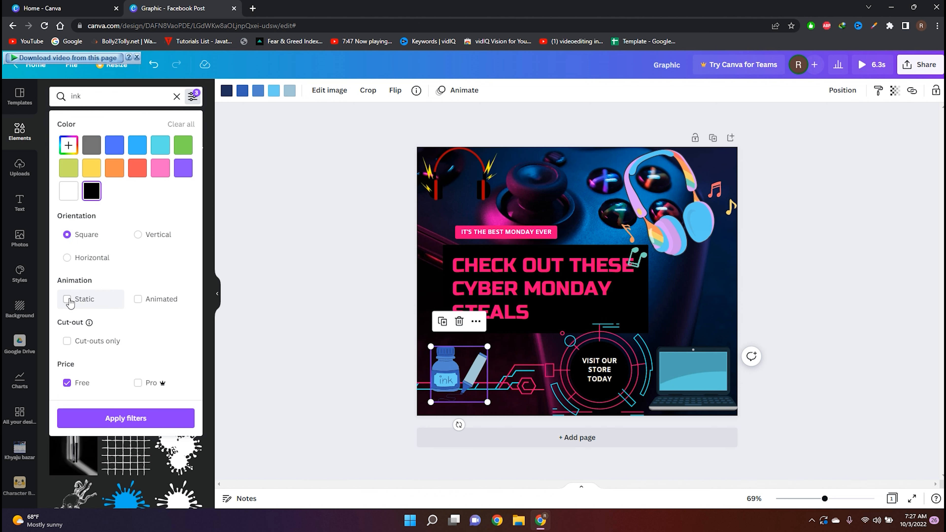
left_click(68, 300)
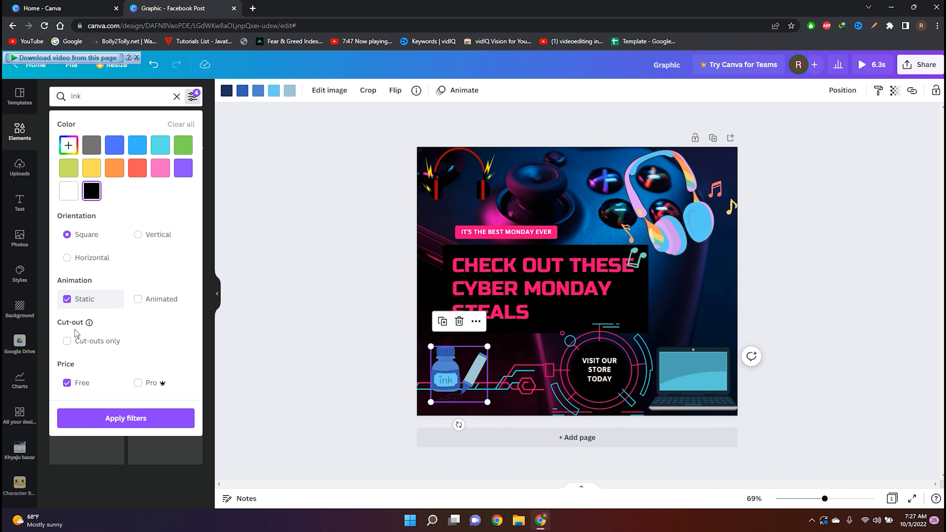
left_click(68, 341)
left_click(159, 415)
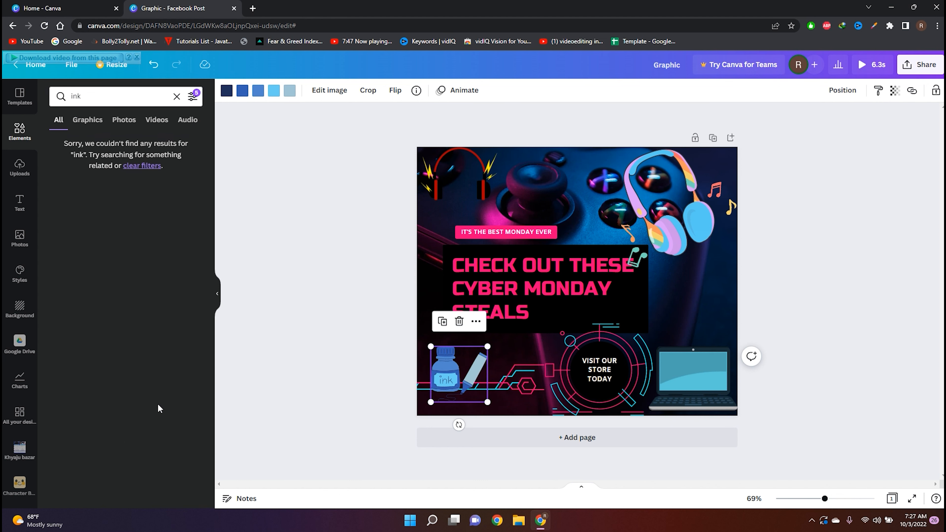
left_click(193, 98)
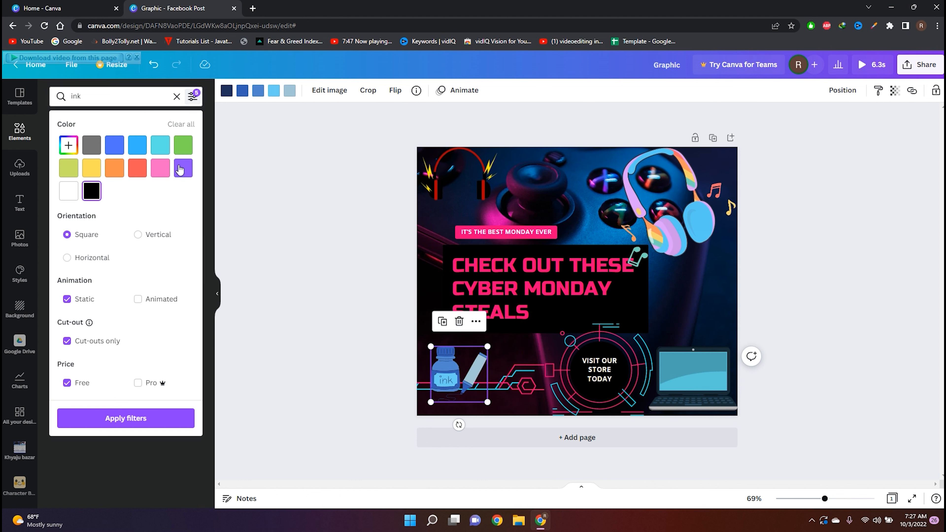
left_click(68, 341)
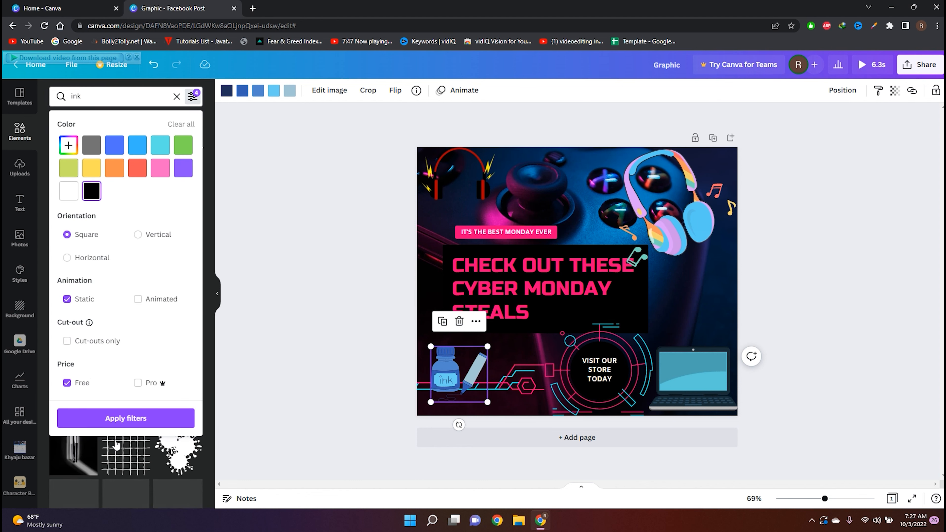
Apply the chosen filters to the ink elements and try a black ink splatter above the headline, deleting it again
left_click(120, 419)
scroll(133, 244, "down", 5)
scroll(136, 252, "up", 5)
scroll(72, 193, "down", 5)
scroll(69, 186, "up", 5)
left_click(67, 179)
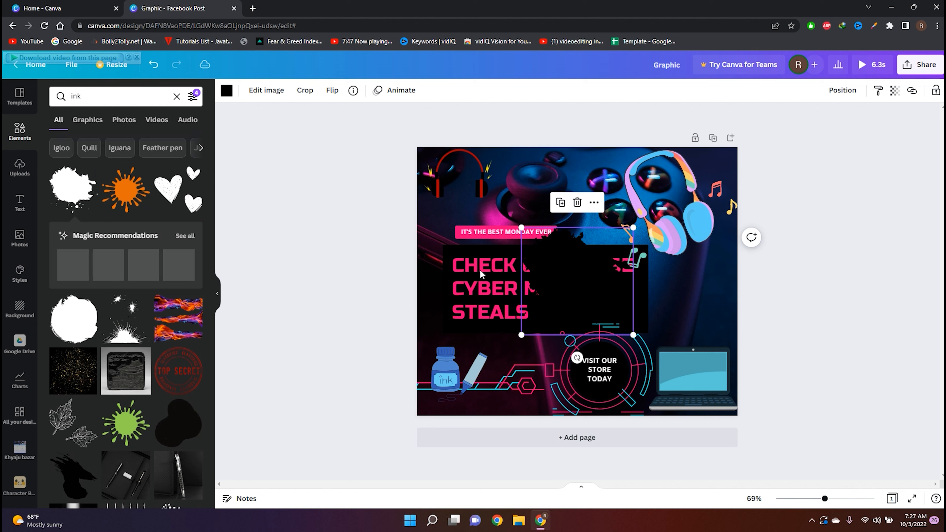
mouse_move(590, 260)
left_mouse_down()
mouse_move(569, 257)
mouse_move(557, 192)
left_mouse_up()
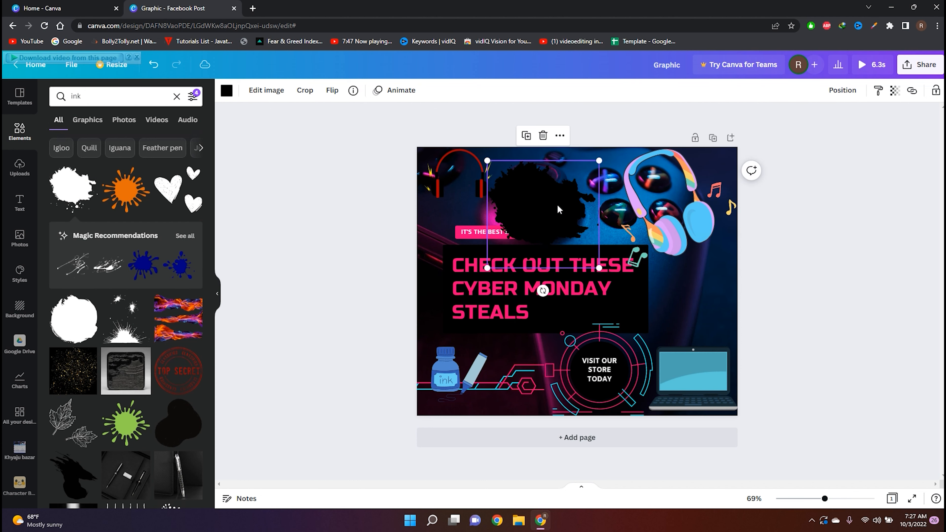
key("Delete")
Try the dark pen photo from the filtered ink results on the design and delete it again
scroll(175, 373, "down", 3)
left_click(178, 376)
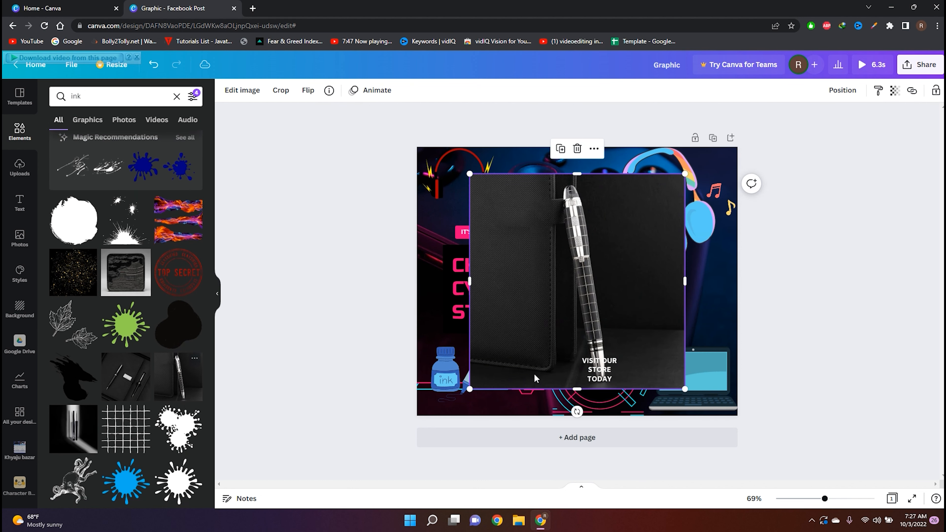
key("Delete")
scroll(100, 381, "down", 6)
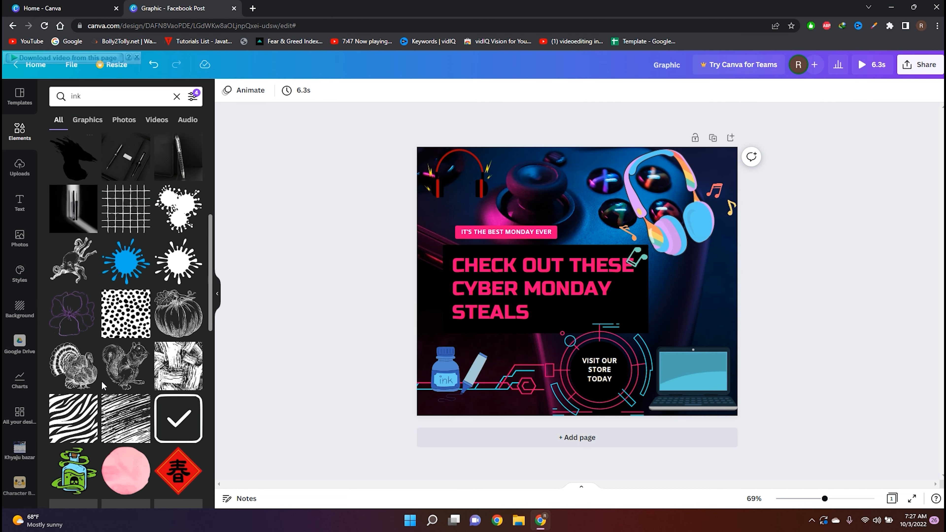
Upload the black-and-white M logo PNG from the Desktop folder and place it over the right half of the design
left_click(21, 168)
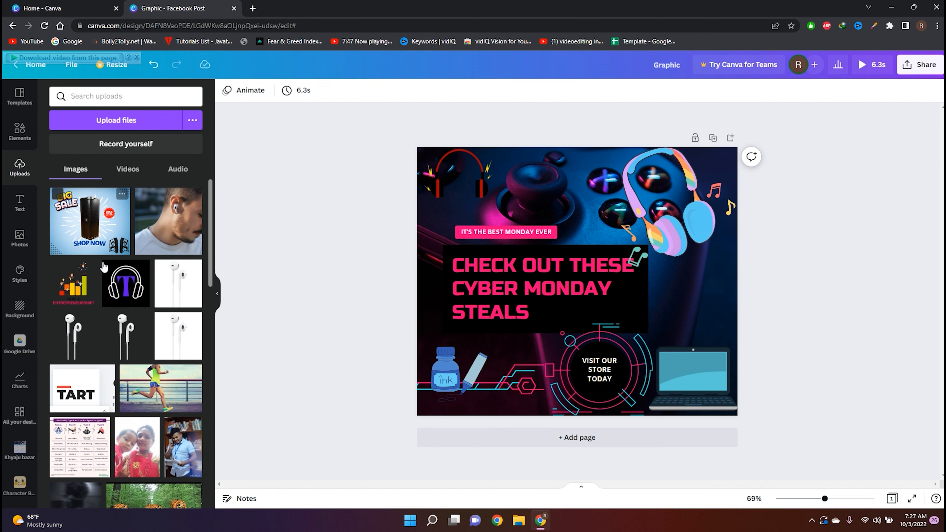
left_click(127, 120)
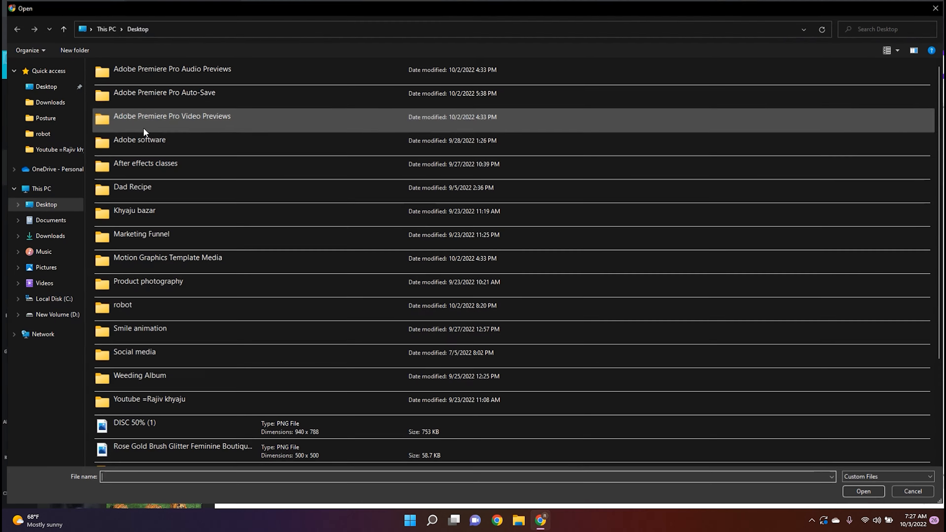
scroll(171, 356, "down", 3)
left_click(149, 292)
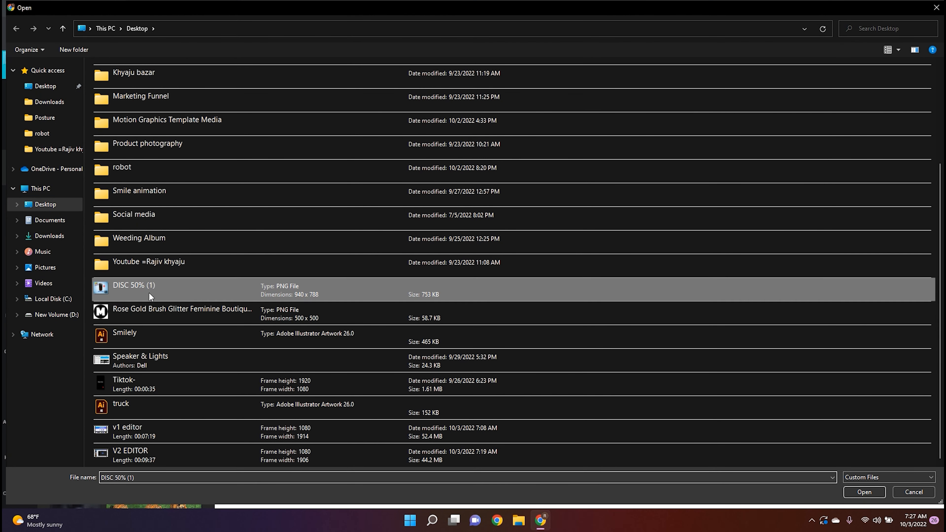
left_click(224, 314)
left_click(863, 491)
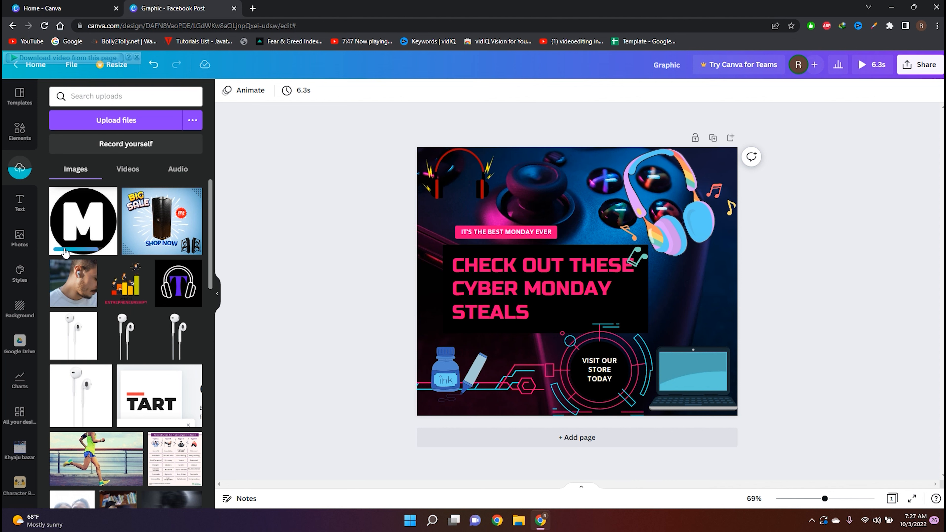
left_click(88, 223)
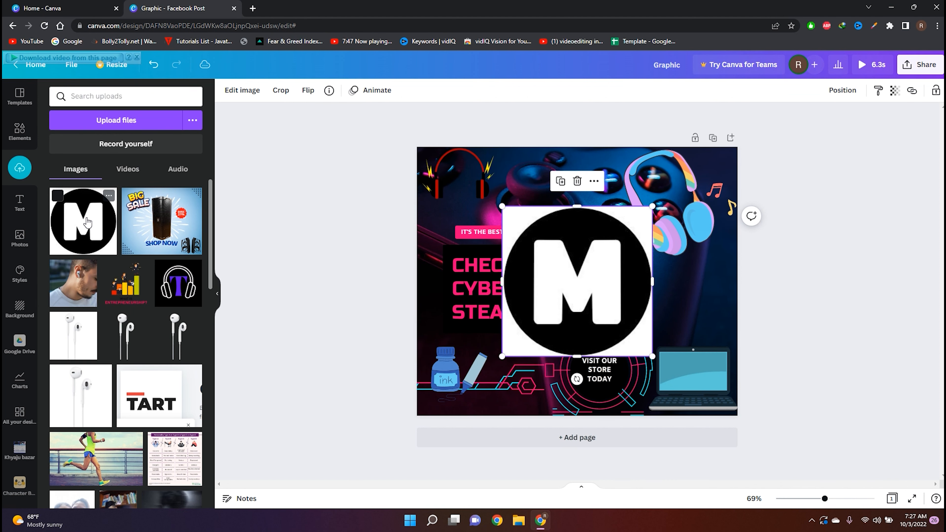
left_click_drag(566, 196, 624, 229)
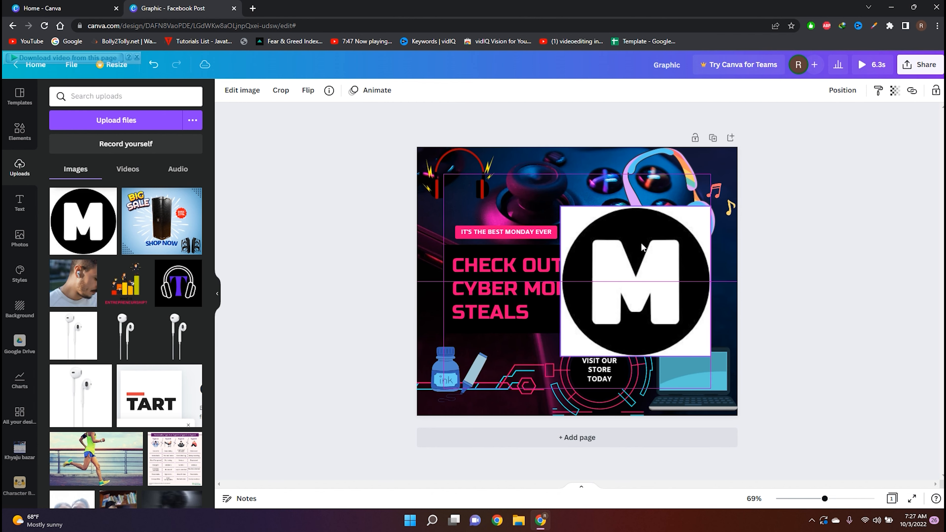
Check the uploaded videos and clear the page of all elements, the background image and the background colour
left_click(123, 172)
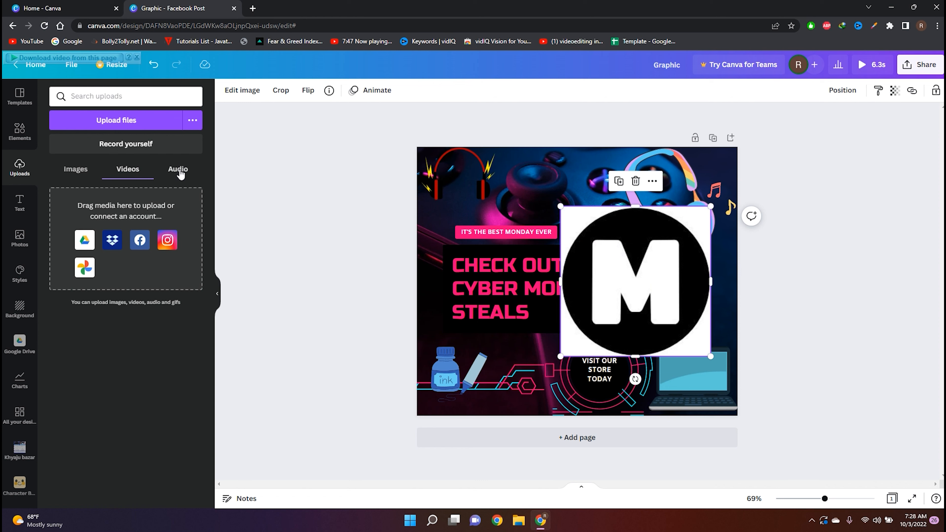
left_click(93, 170)
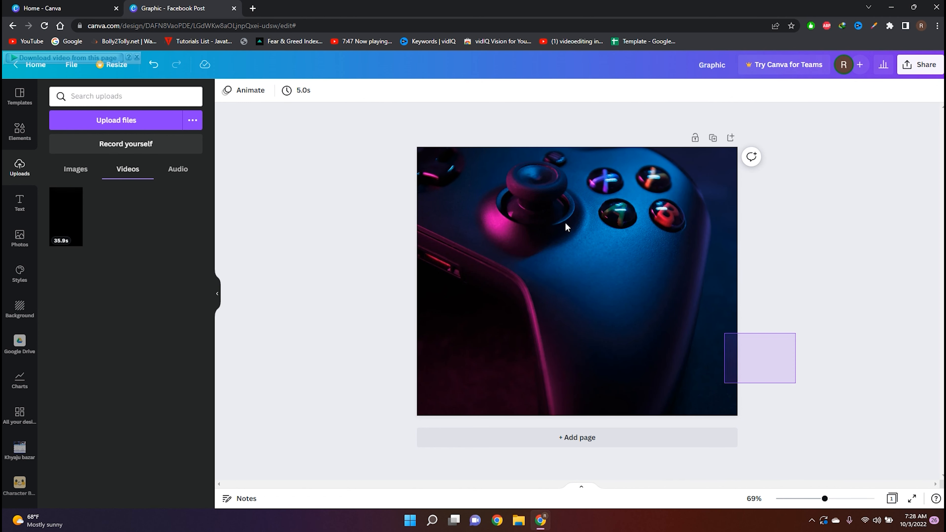
key("Delete")
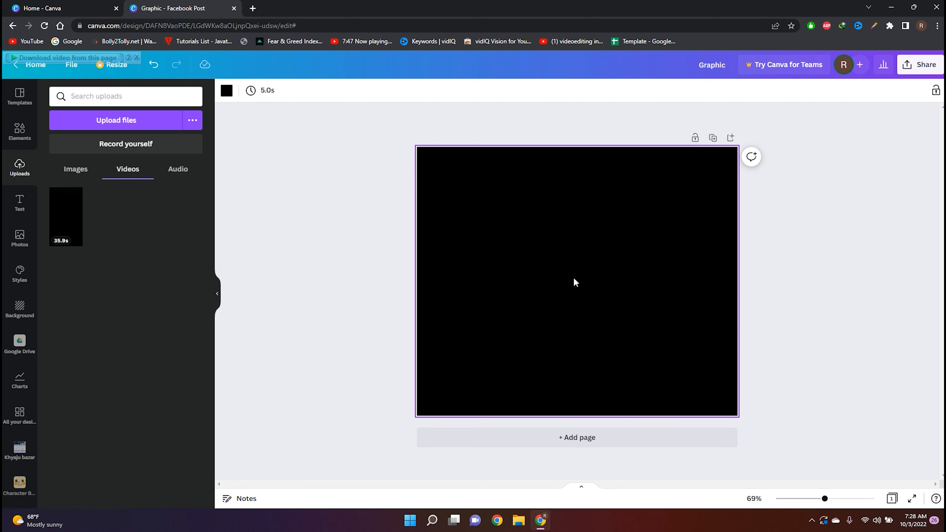
key("Delete")
Add the ready-made CHILL, GLOW and "Thank you!" text styles to the blank page
left_click(15, 208)
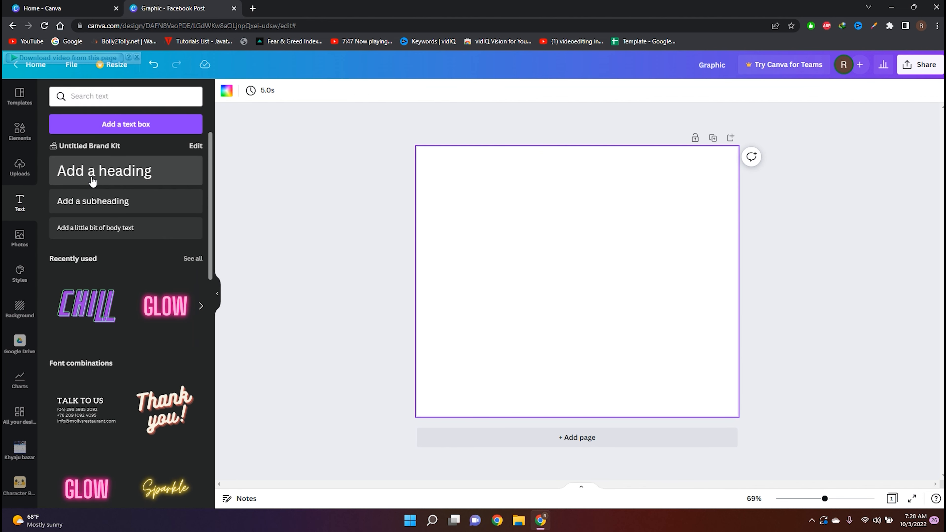
left_click(111, 306)
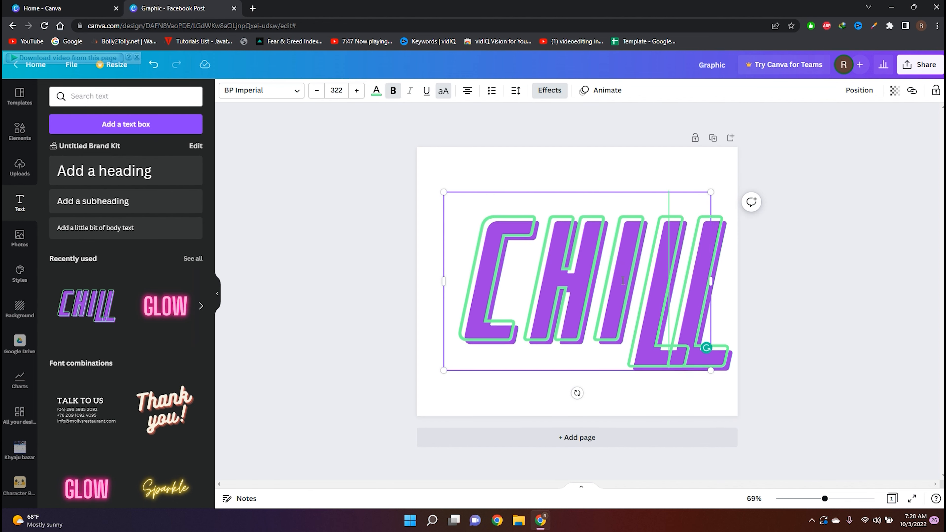
left_click_drag(651, 280, 394, 291)
left_click(156, 309)
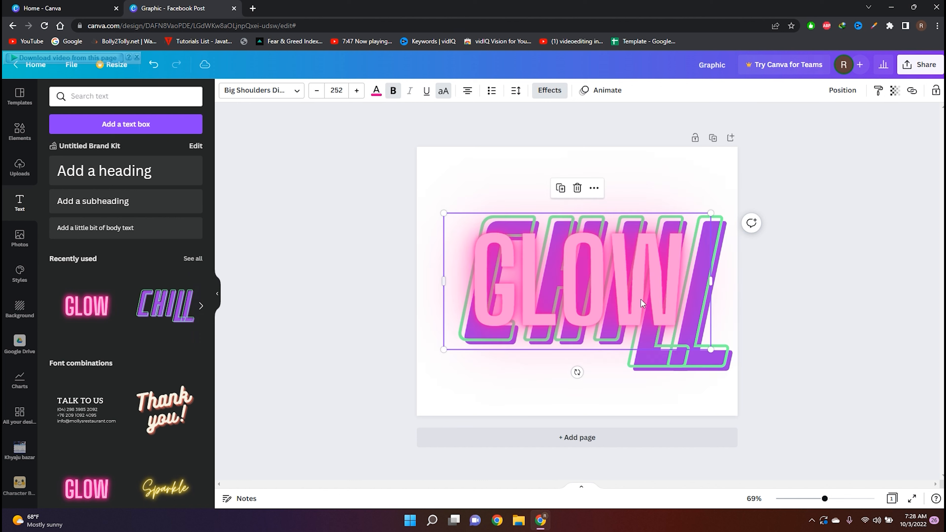
left_click(652, 312)
scroll(162, 389, "down", 1)
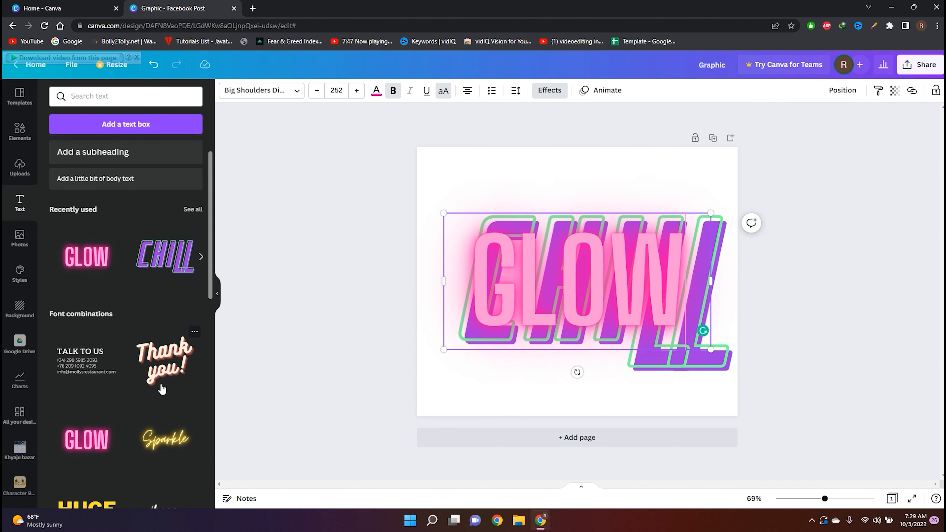
left_click(168, 372)
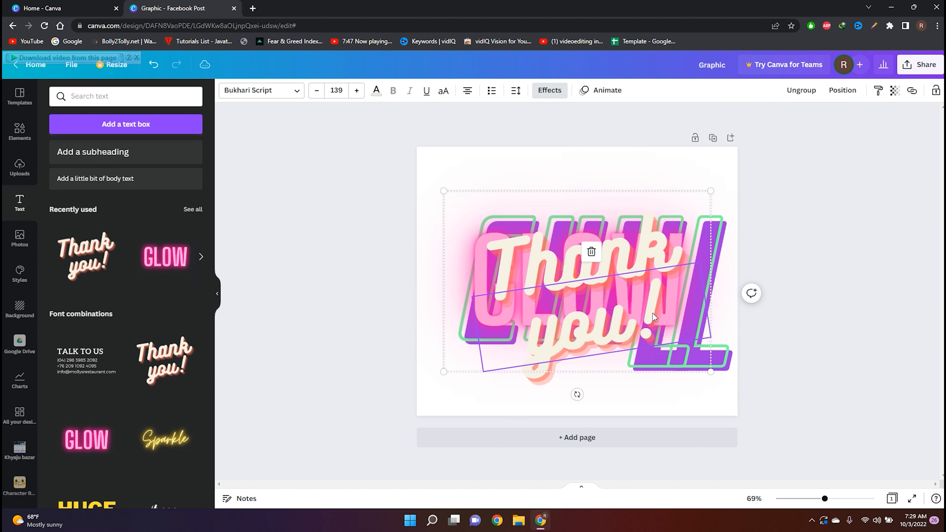
Replace the words of the "Thank you!" text with a first name and sample letters, and delete all text from the page
double_click(641, 326)
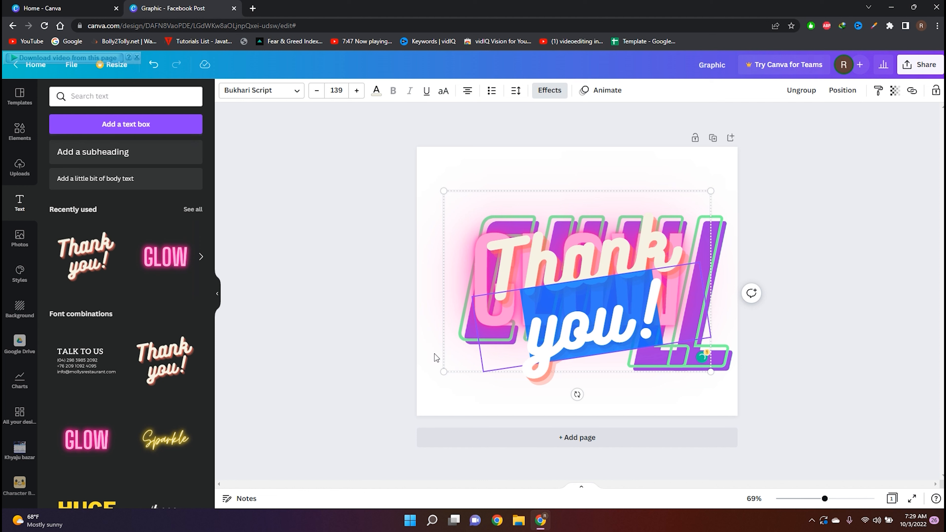
type("Rajiv")
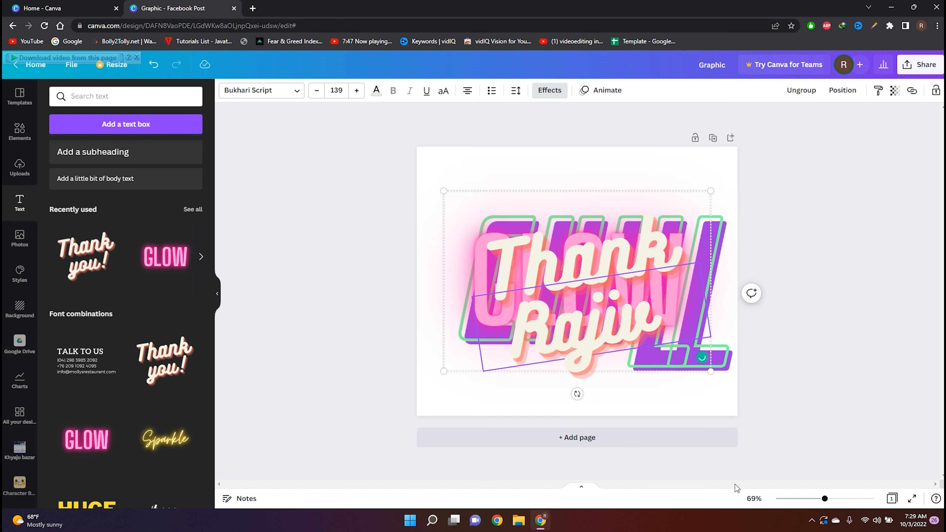
double_click(587, 259)
type("asdjiash")
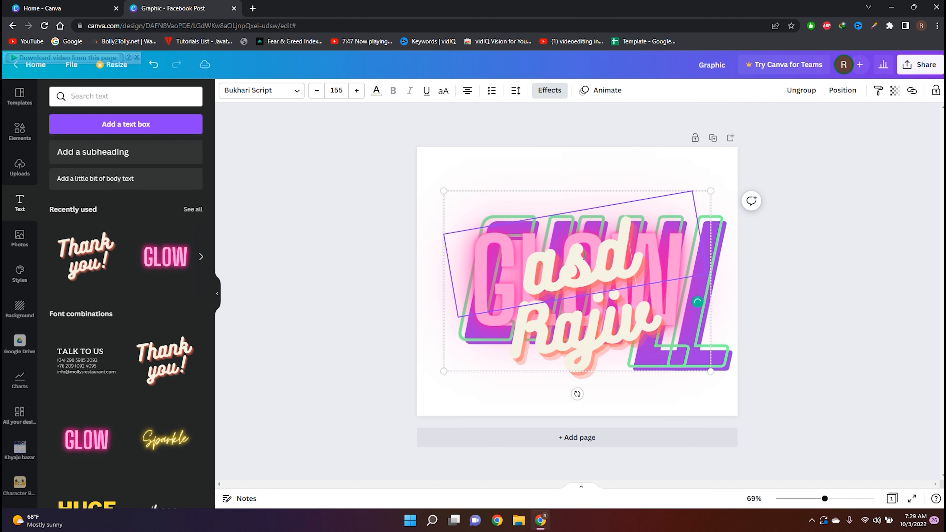
type("dasd")
left_click_drag(826, 445, 486, 233)
key("Delete")
Add the purple PLAY text style to the page and change its wording to "ASJ"
scroll(148, 313, "down", 5)
scroll(148, 314, "down", 10)
left_click(94, 255)
double_click(607, 305)
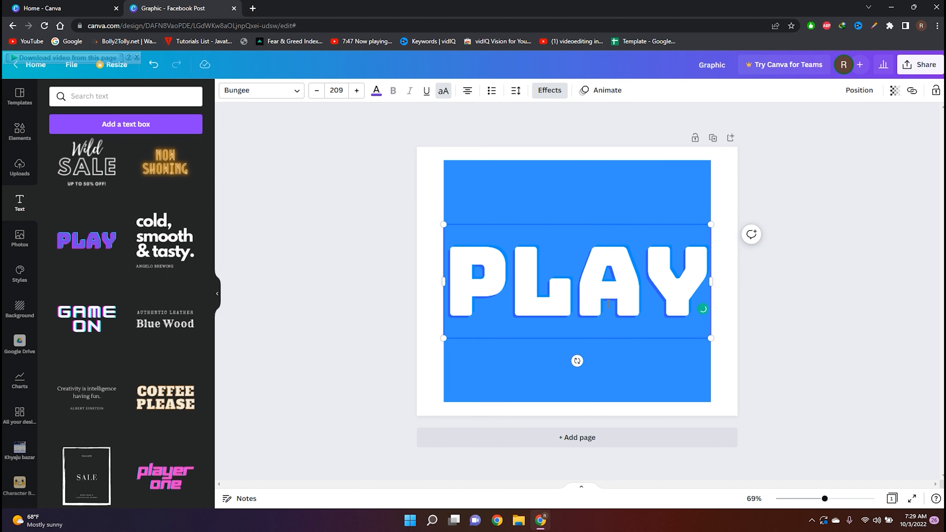
type("asjdhkasd")
key("BackSpace")
key("BackSpace")
key("BackSpace")
key("BackSpace")
key("BackSpace")
key("BackSpace")
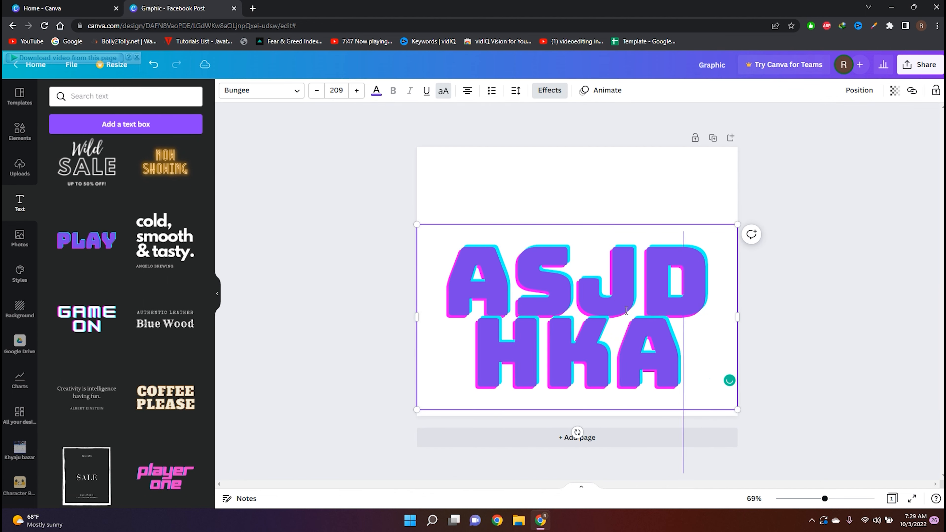
Try the neon "Open 24/7" font combination on the page and delete all text again
scroll(167, 330, "down", 15)
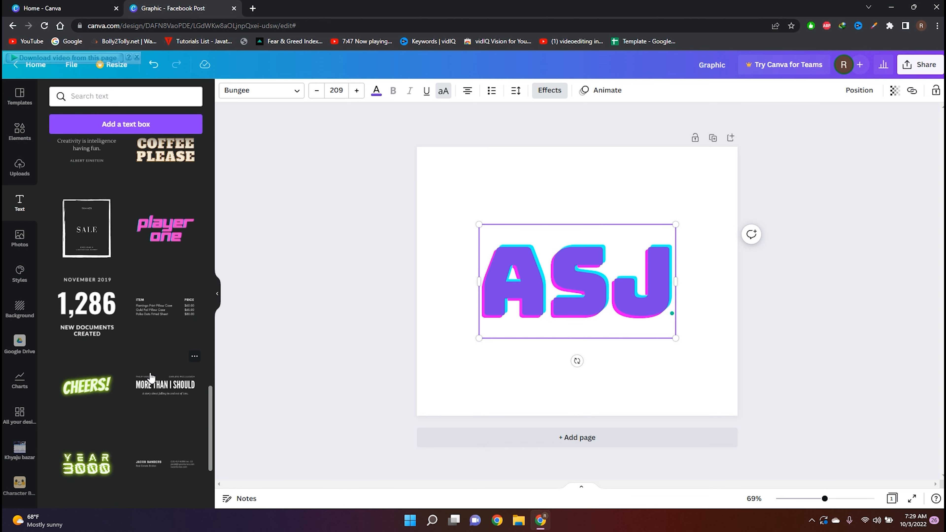
scroll(151, 378, "down", 15)
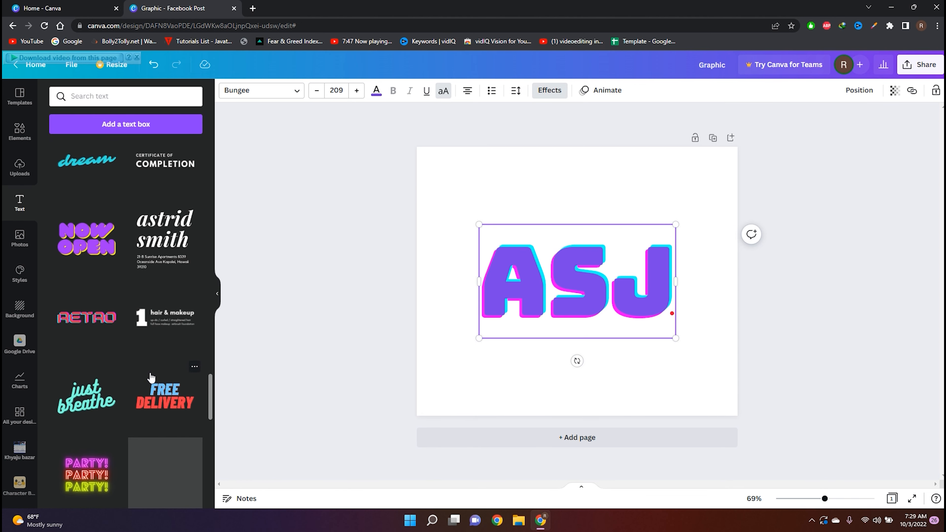
scroll(150, 378, "down", 15)
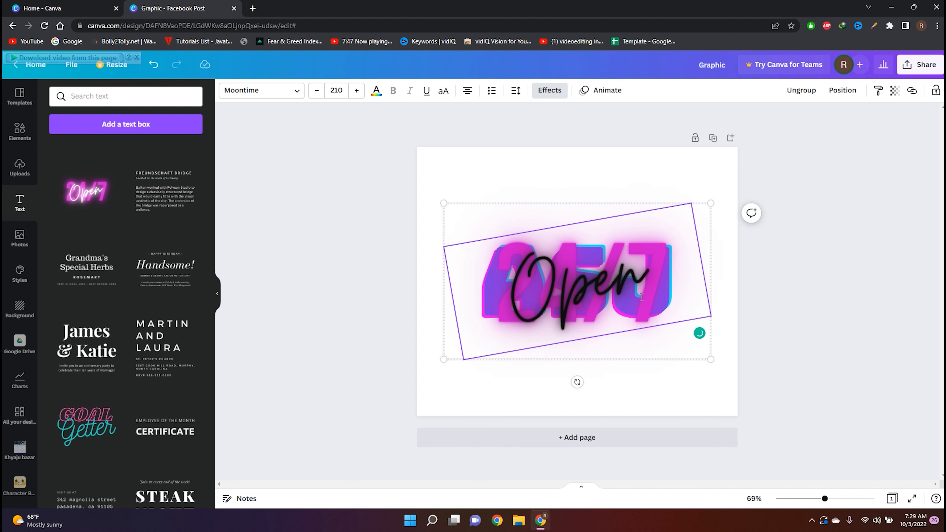
left_click_drag(831, 389, 381, 136)
key("Delete")
Add a heading "dsfhdjsgfjhgsdjfh", a subheading "sadasdasd" and body text "sadsdsdsdsdsds" to the page
scroll(149, 190, "up", 15)
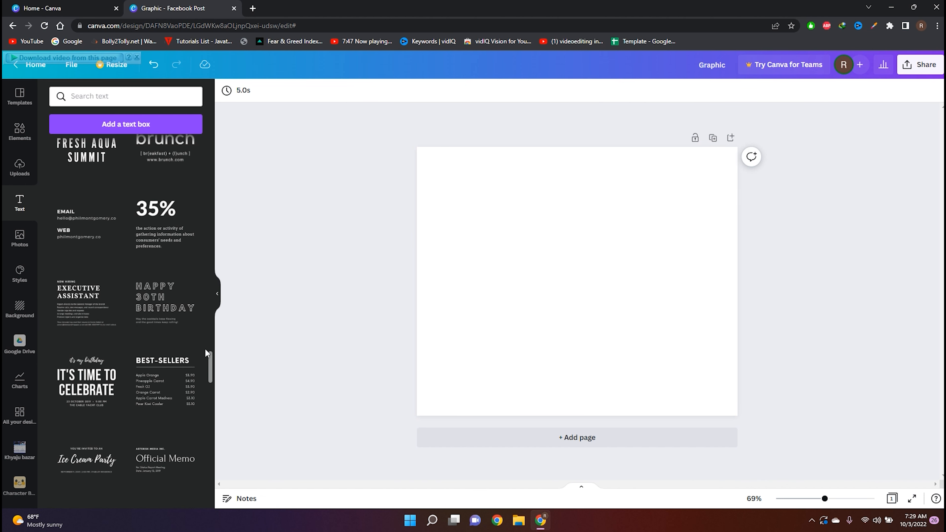
scroll(212, 375, "up", 10)
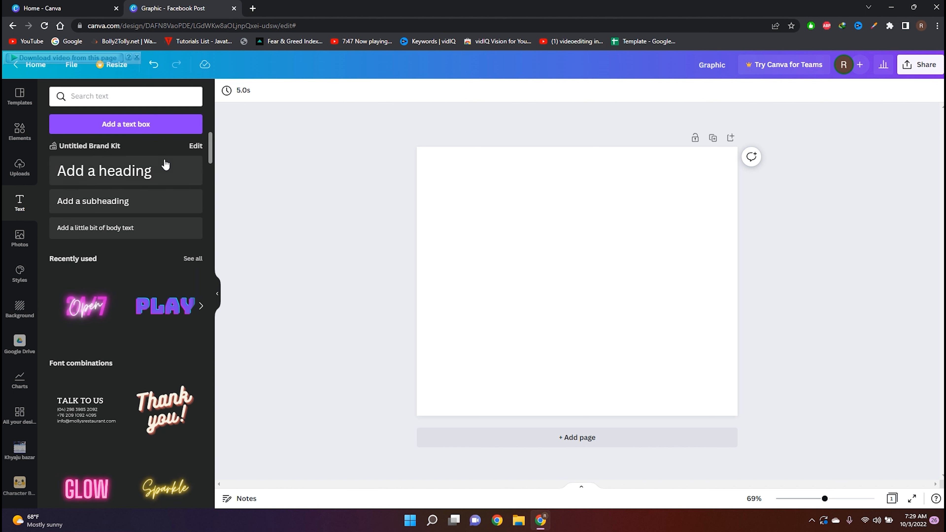
left_click(165, 174)
type("dsfhdjsgfjhgsdjfh")
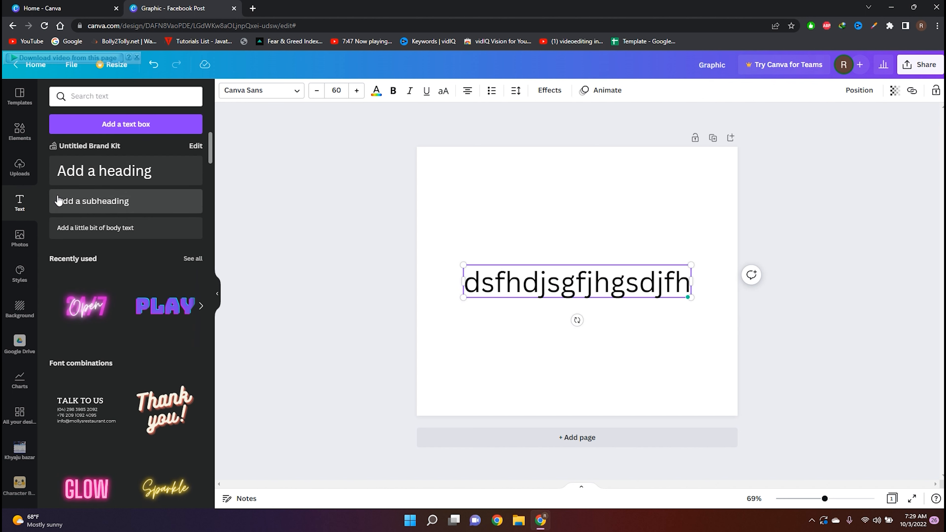
left_click(97, 201)
type("sadasdasd")
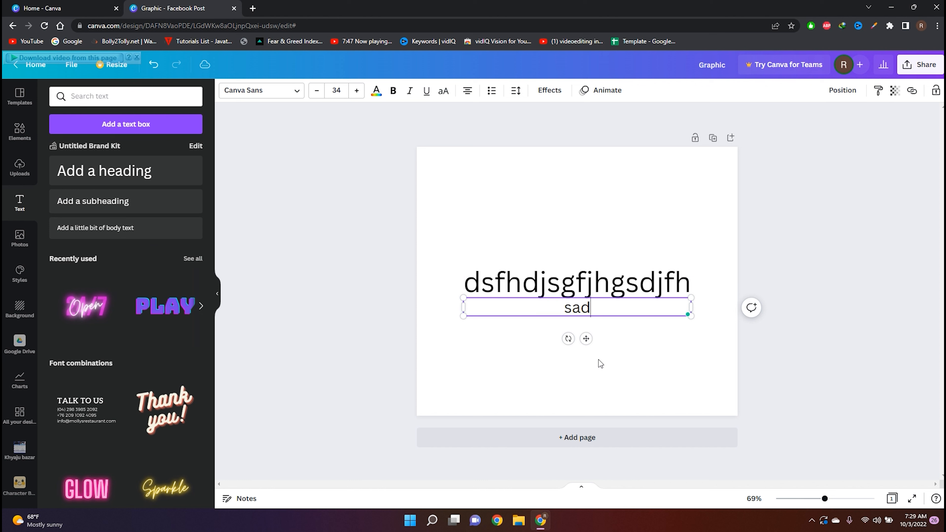
left_click(125, 232)
type("sadsdsdsdsdsds")
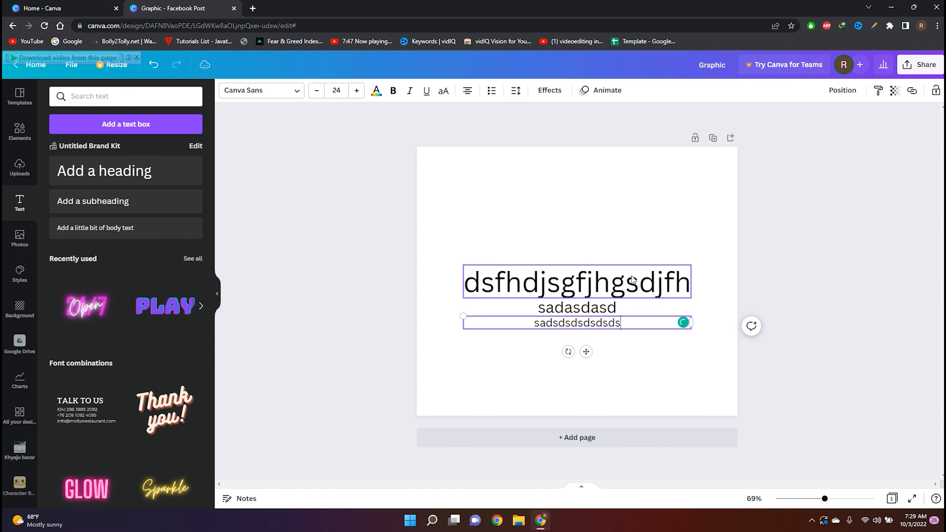
Try a different English font on the heading text and delete all three text boxes from the page
left_click(649, 283)
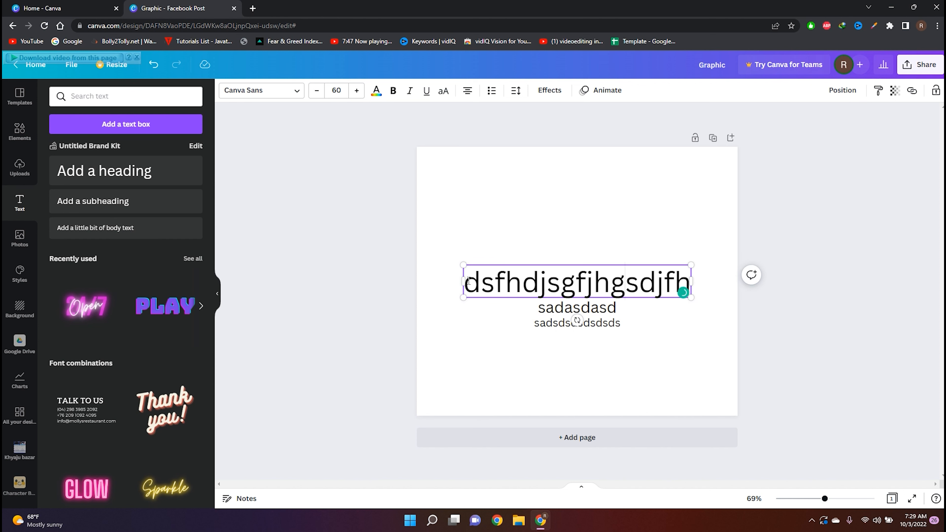
left_click_drag(621, 282, 727, 290)
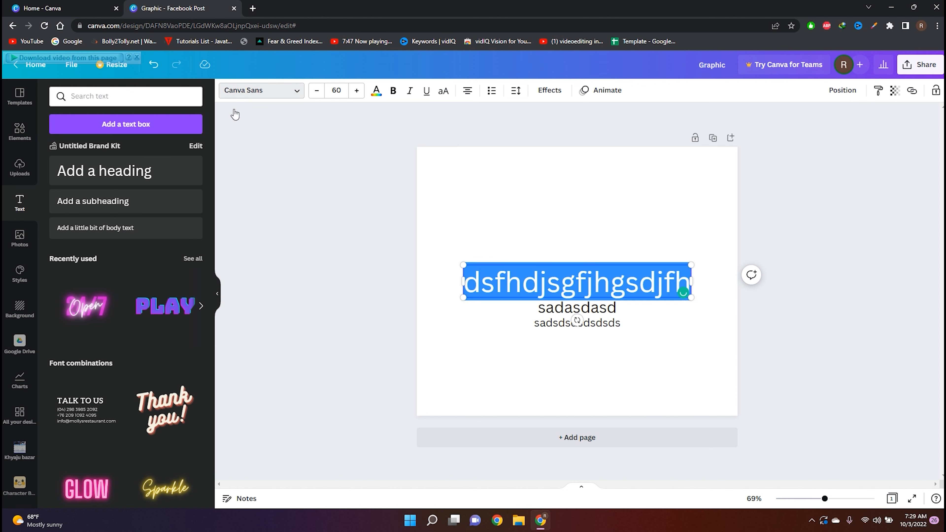
left_click(246, 90)
scroll(98, 279, "down", 12)
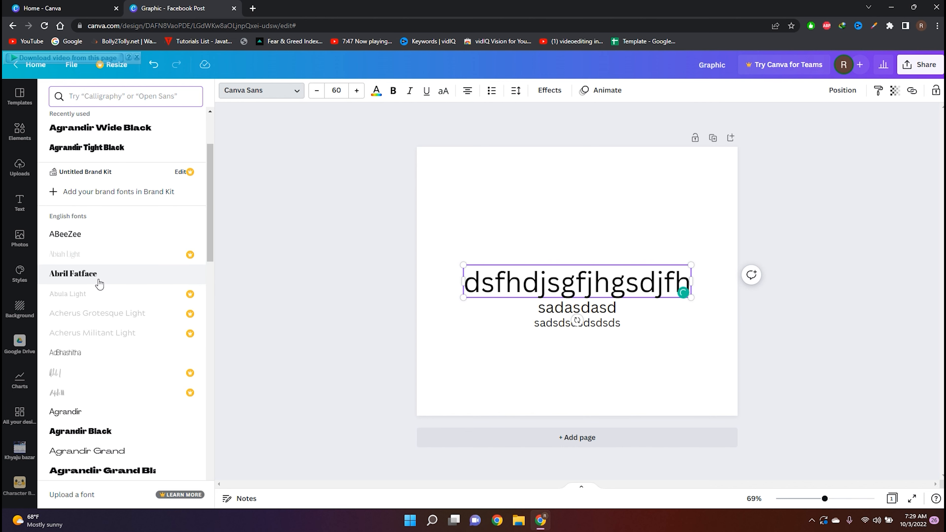
left_click(114, 370)
left_click_drag(738, 370, 367, 186)
key("Delete")
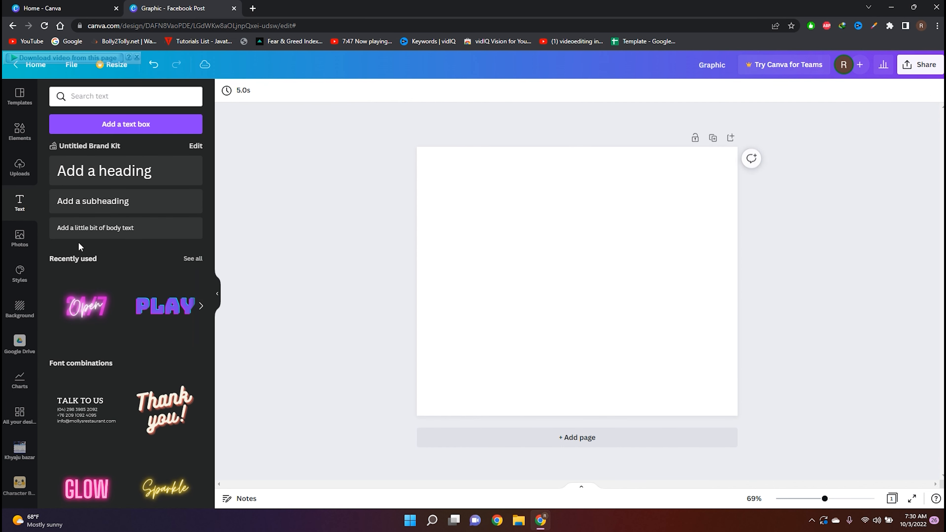
Apply the dark blue "Tonight! Live Stream" gaming template to the blank page
left_click(17, 246)
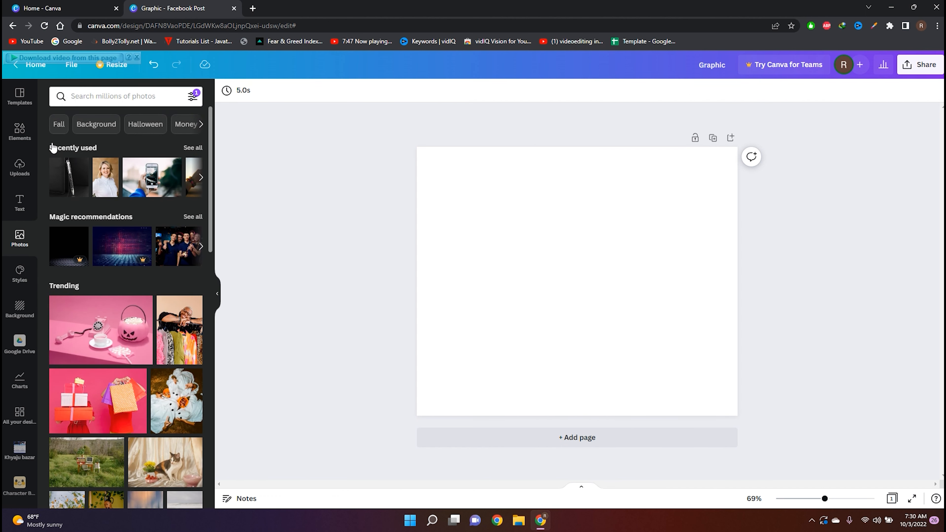
left_click(20, 96)
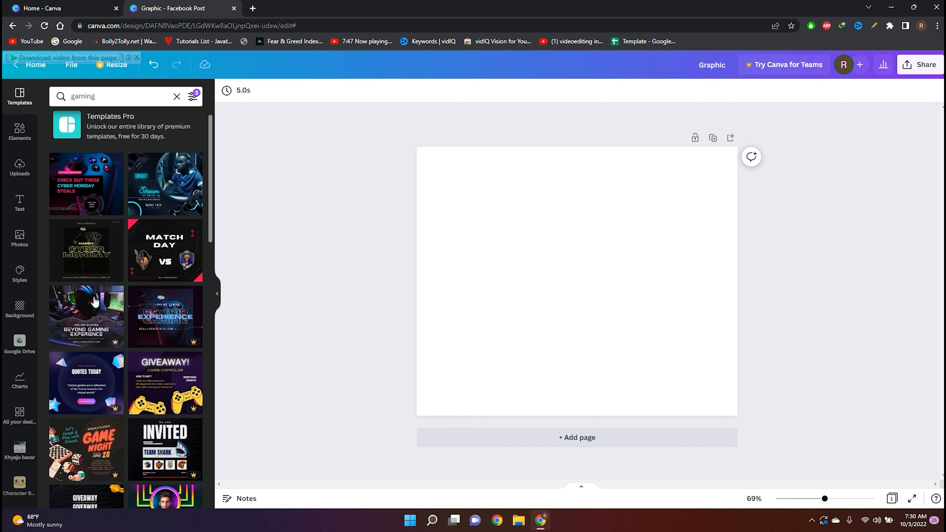
left_click(184, 203)
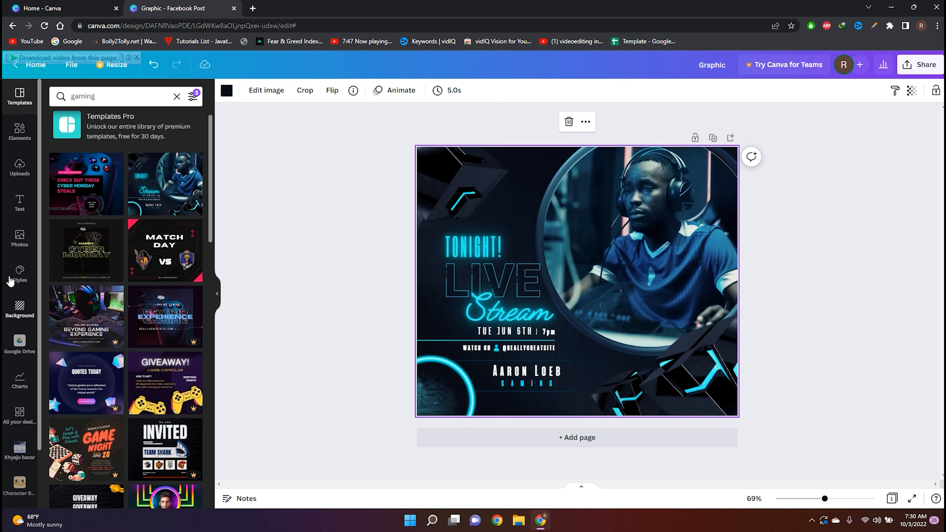
Search the photo library for "gaming" and place the purple gaming-gear photo in the template's circular frame
left_click(18, 240)
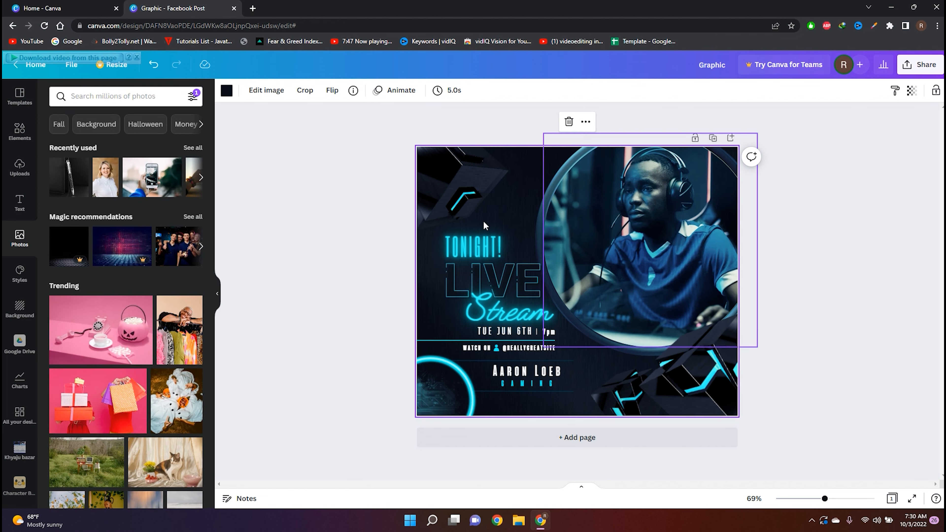
left_click(131, 98)
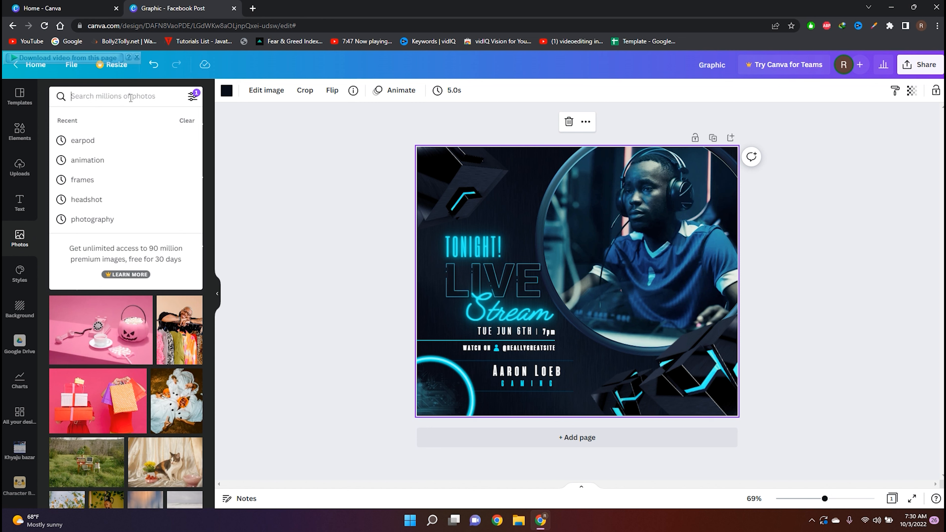
type("gaming")
key("Return")
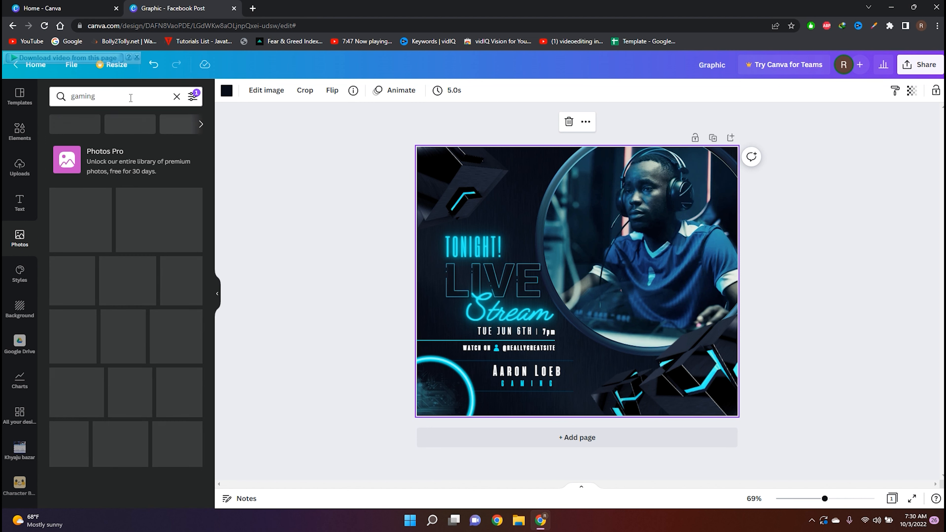
left_click_drag(84, 214, 648, 212)
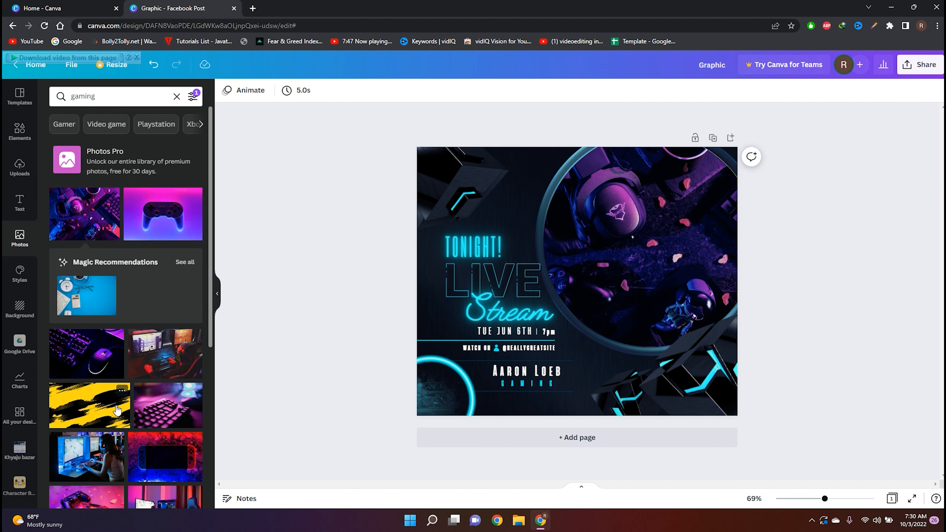
Replace the framed photo with the woman at a gaming computer and shift it left within the circle
left_click_drag(122, 447, 539, 279)
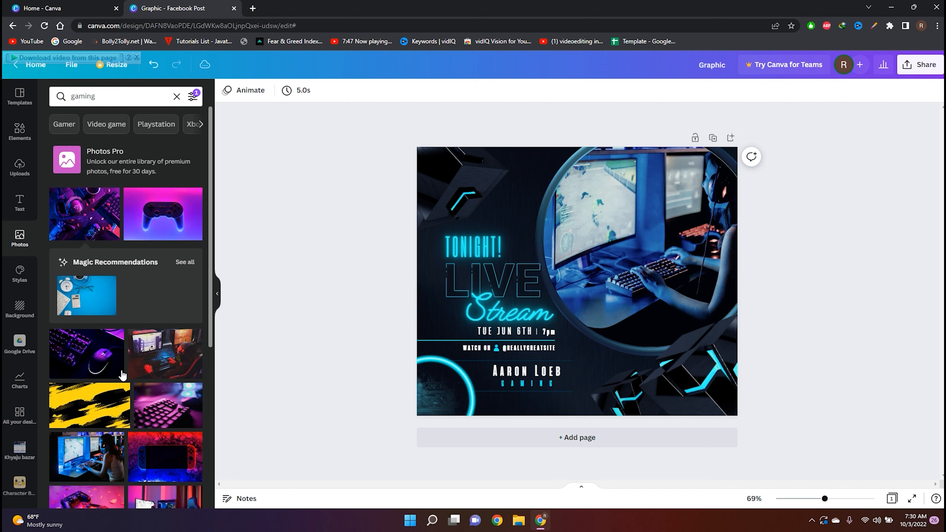
scroll(120, 376, "down", 3)
double_click(723, 248)
left_click_drag(723, 249, 638, 232)
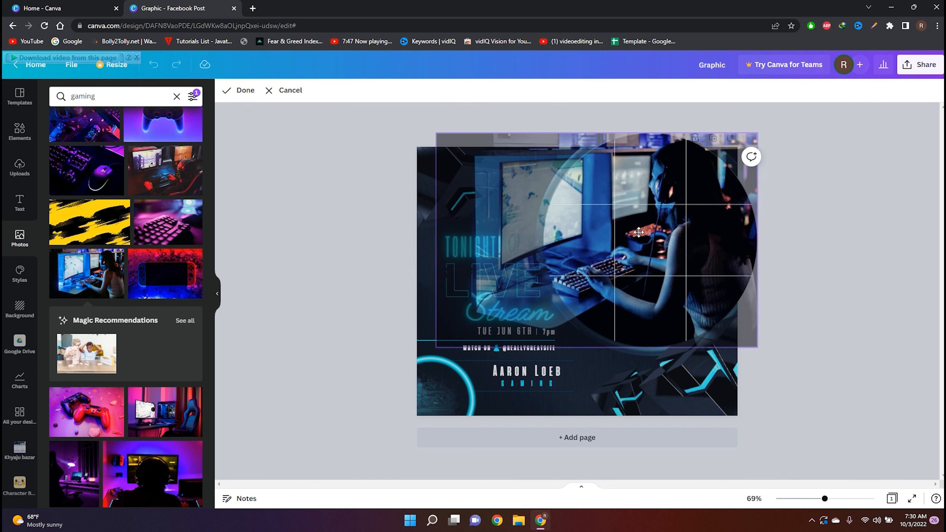
left_click(835, 251)
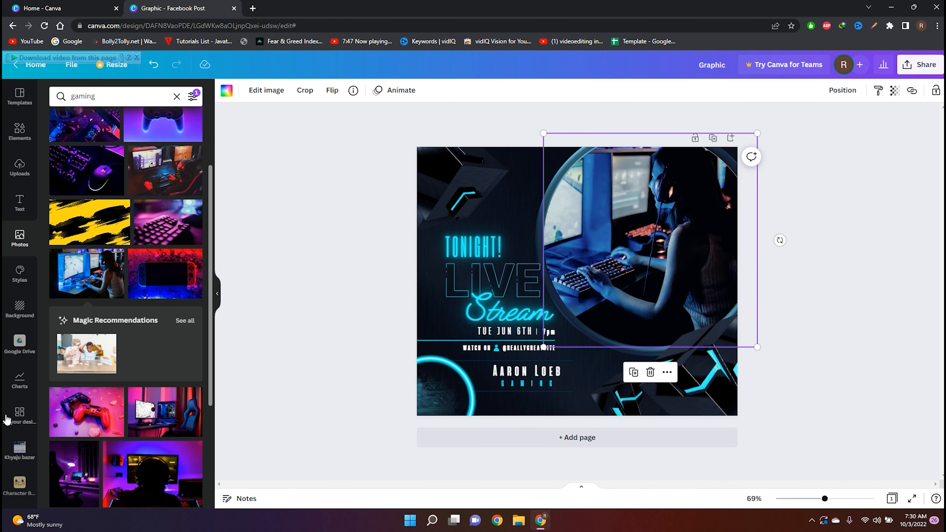
Replace the framed photo with the silhouetted gamer wearing headphones and shift it slightly left within the circle
scroll(166, 285, "down", 5)
left_click_drag(166, 285, 686, 230)
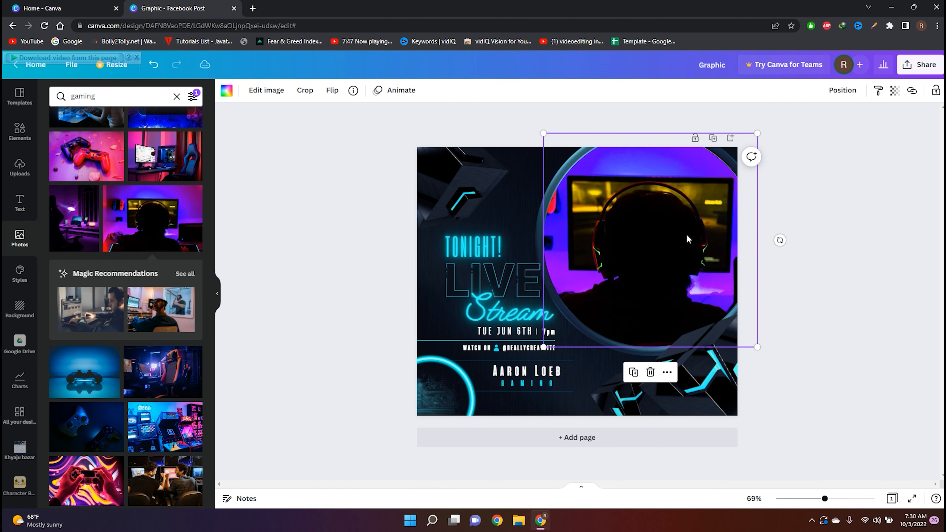
double_click(679, 234)
left_click_drag(678, 234, 664, 234)
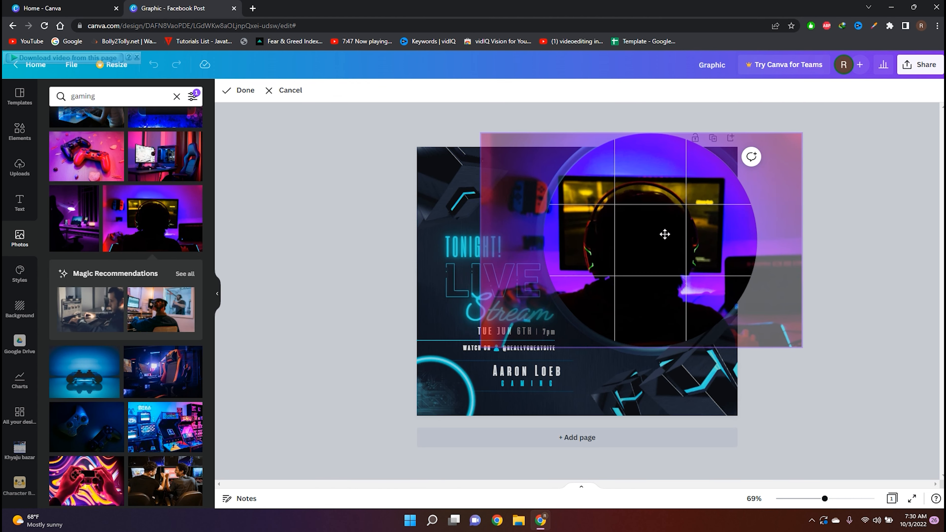
left_click(885, 283)
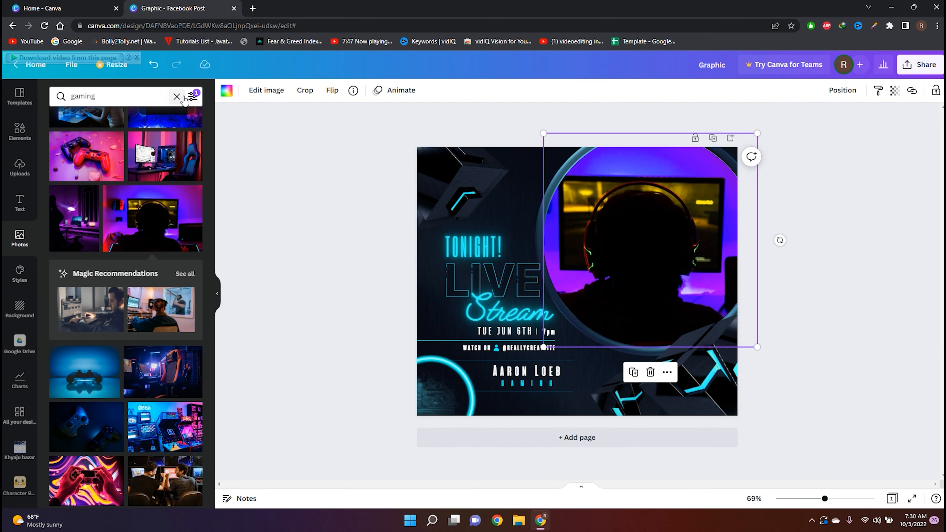
Filter the gaming photos by red color and square orientation
left_click(193, 97)
left_click(134, 175)
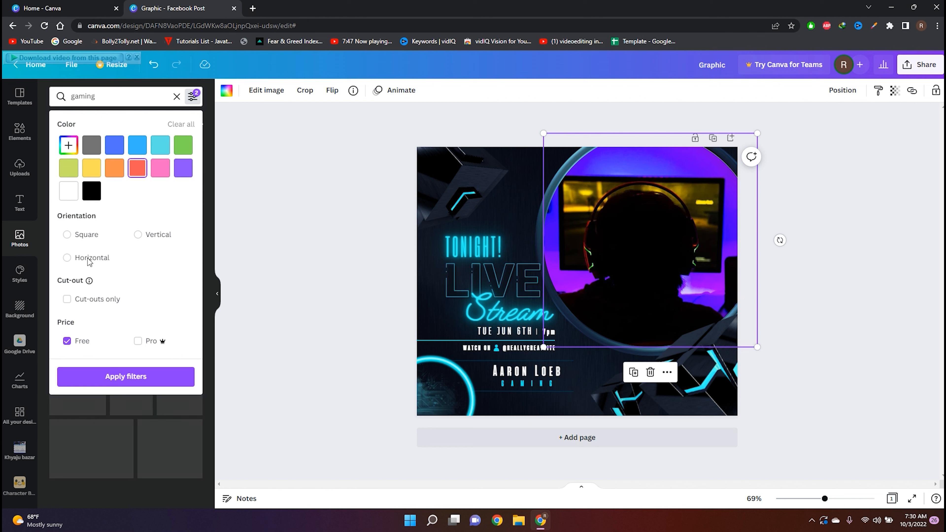
left_click(78, 238)
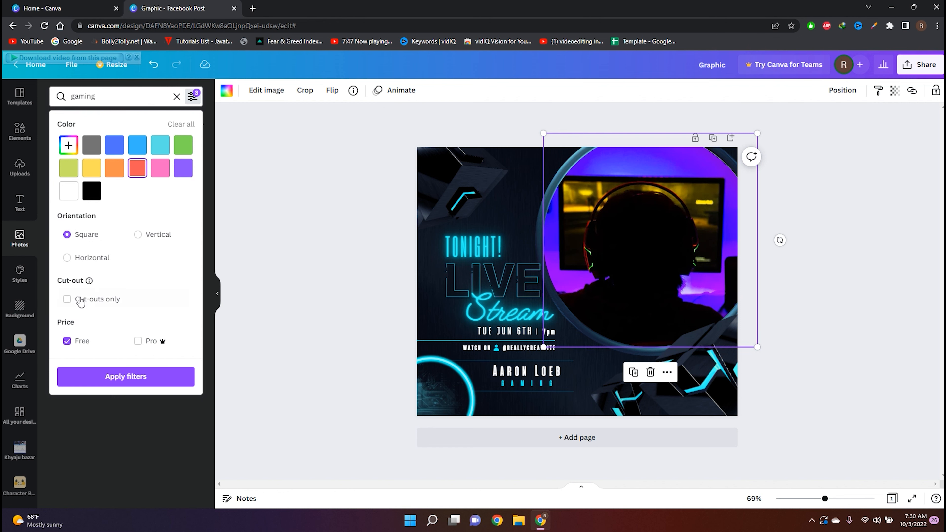
left_click(114, 378)
Add the red handheld console photo to the page and use it as the page background
left_click(77, 212)
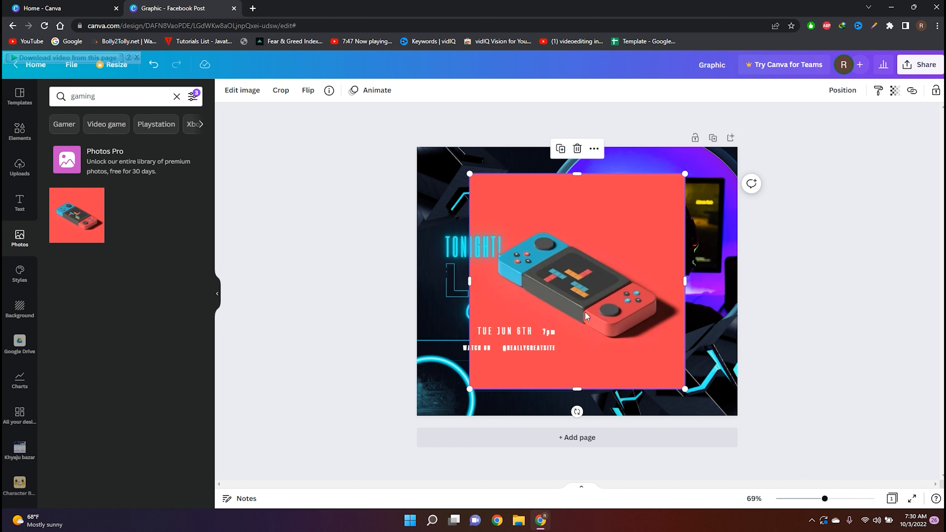
left_click_drag(679, 398, 739, 480)
left_click(806, 343)
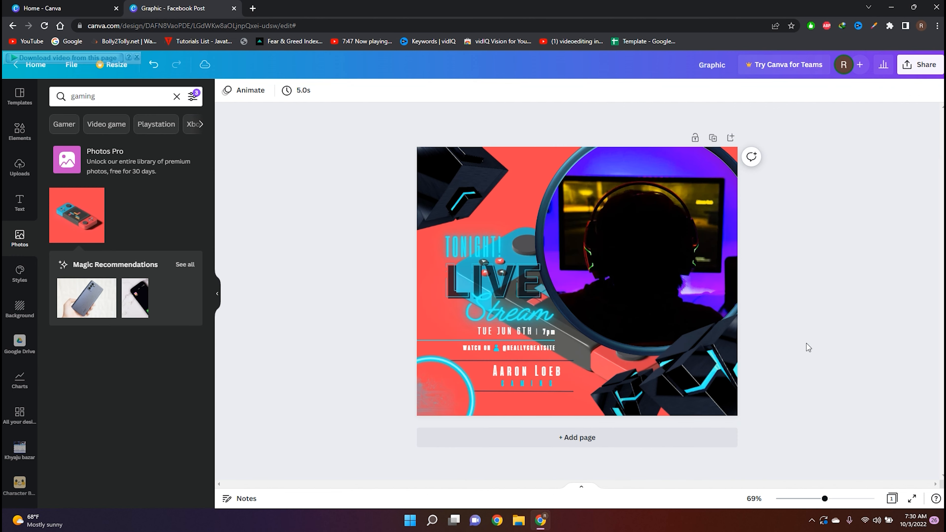
Apply the recently used green color palette to the design and shuffle its colors several times
left_click(19, 271)
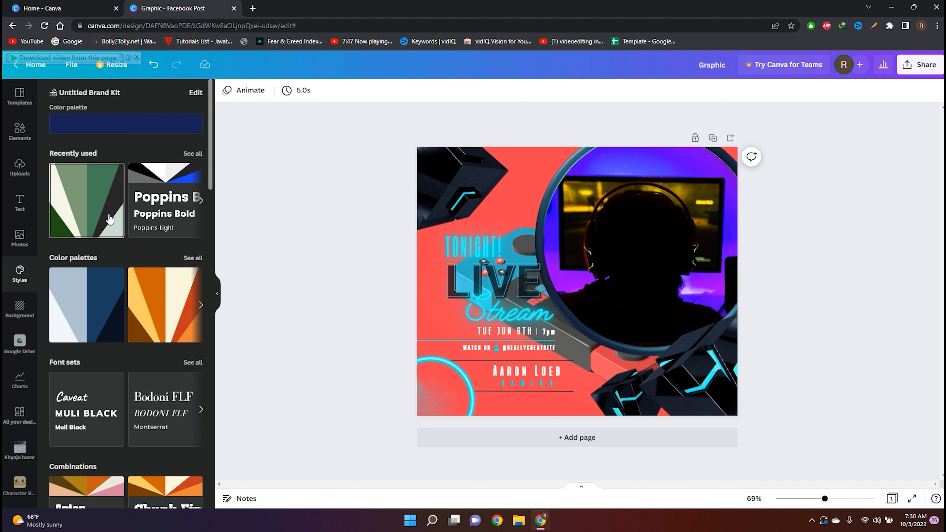
left_click(109, 219)
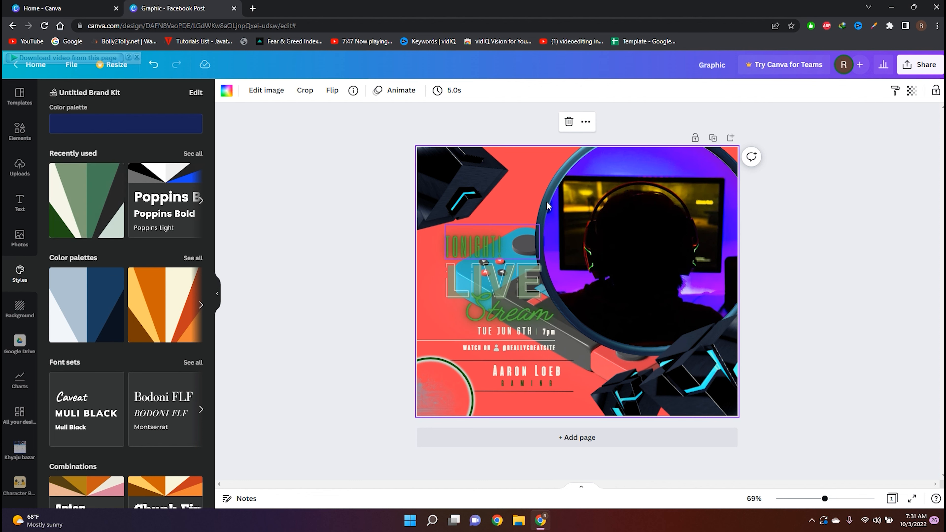
left_click(103, 217)
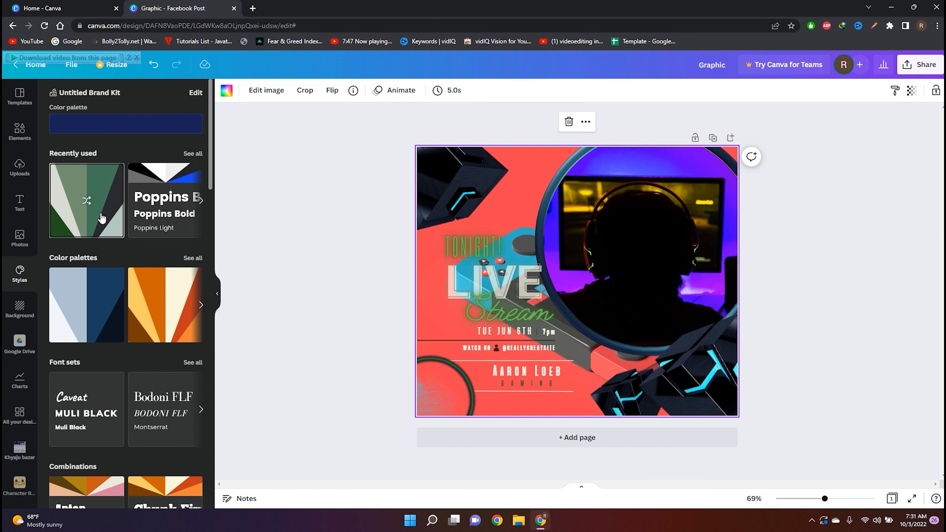
left_click(103, 217)
left_click_drag(800, 401, 238, 195)
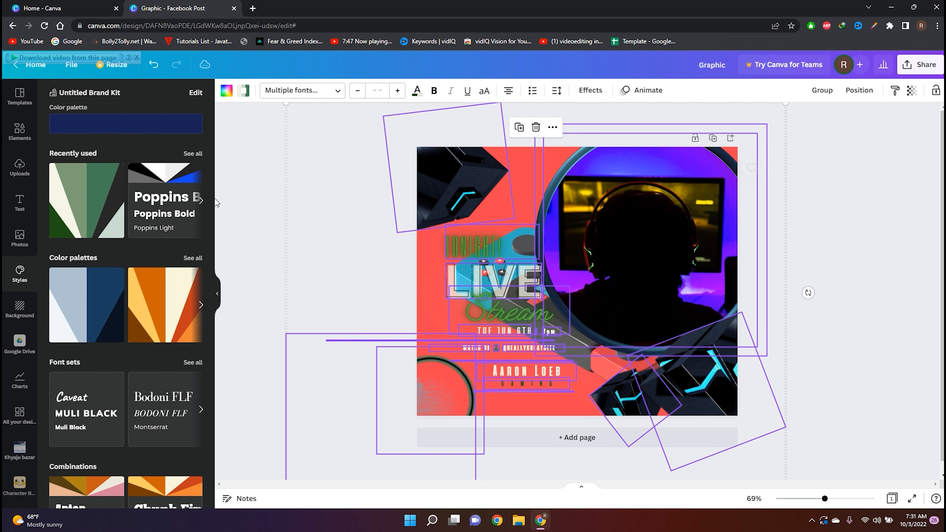
left_click(91, 210)
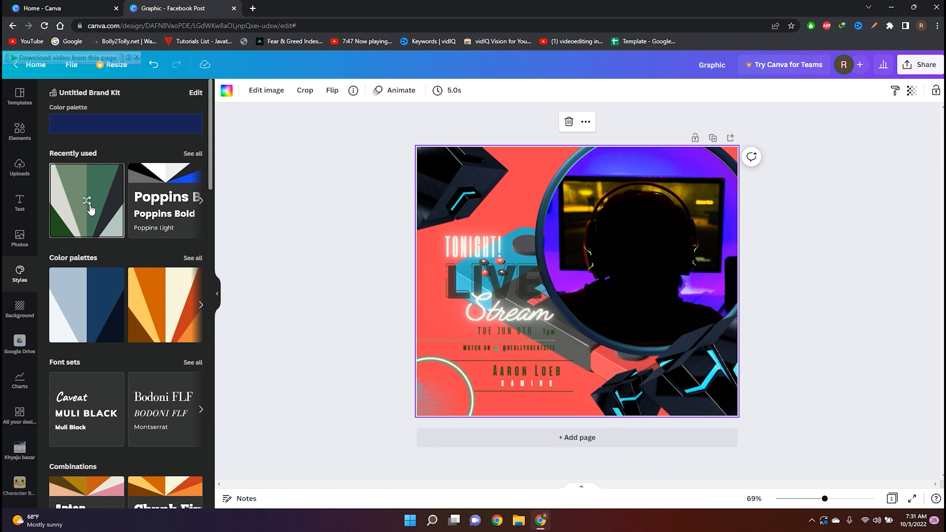
left_click(90, 205)
left_click(98, 206)
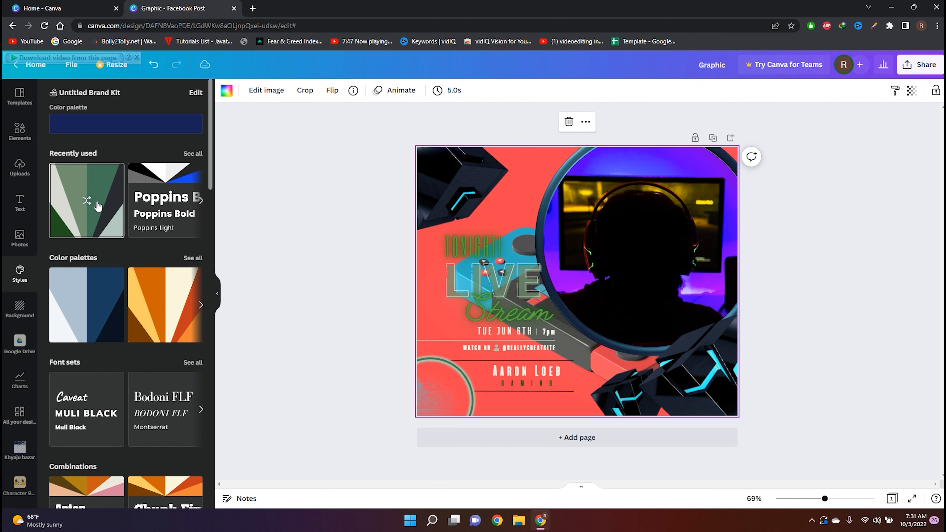
left_click(98, 206)
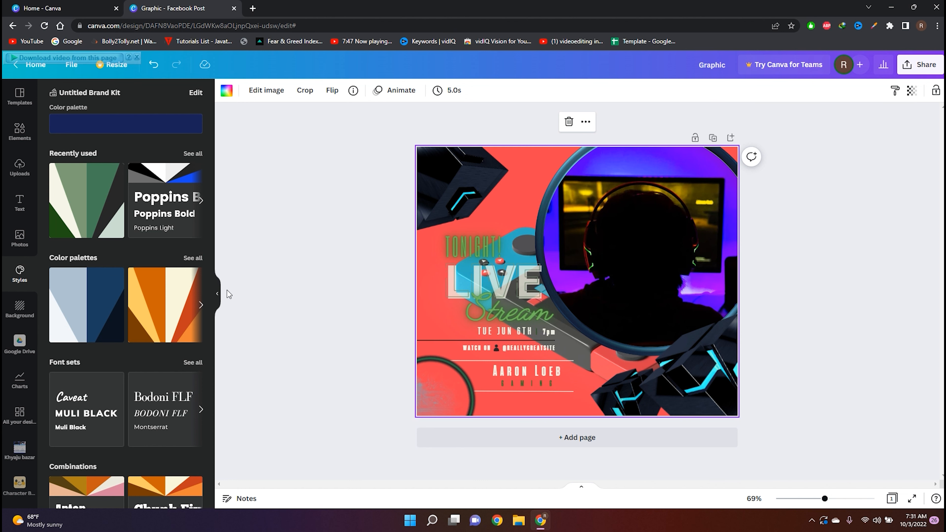
Try the Poppins style combination on the design and delete all elements and the background from the page
left_click(170, 195)
left_click_drag(871, 407, 426, 194)
key("Delete")
left_click(654, 292)
key("Delete")
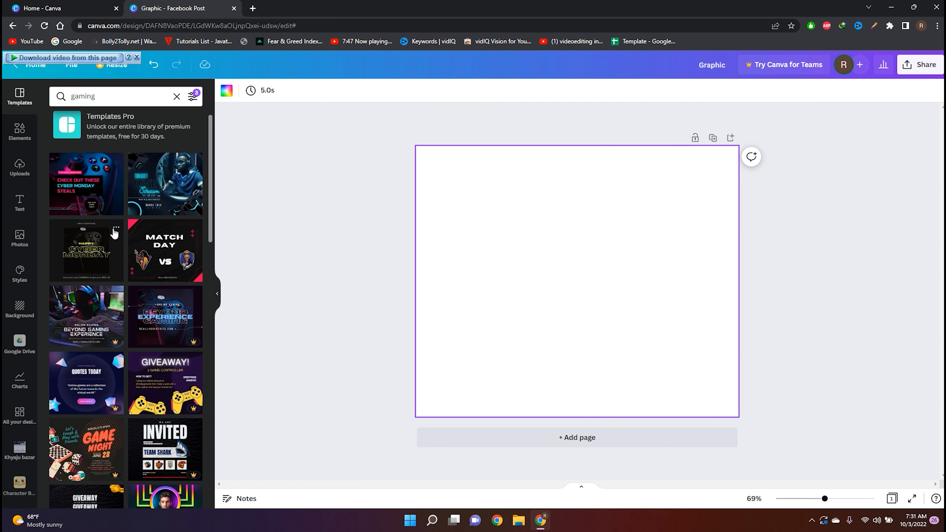
Apply the "Tonight! Live Stream" gaming template again and restyle it with the Poppins font and color combination
left_click(151, 203)
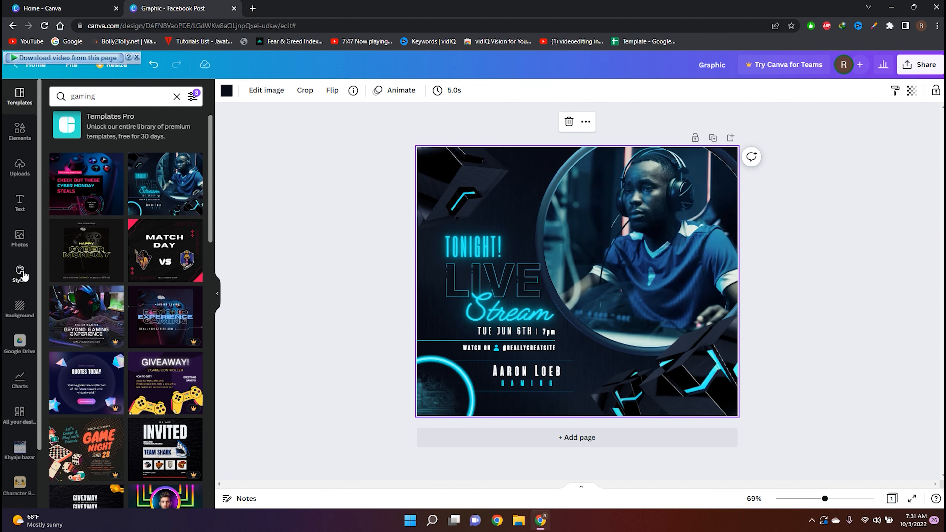
left_click(22, 275)
left_click(95, 186)
left_click(96, 188)
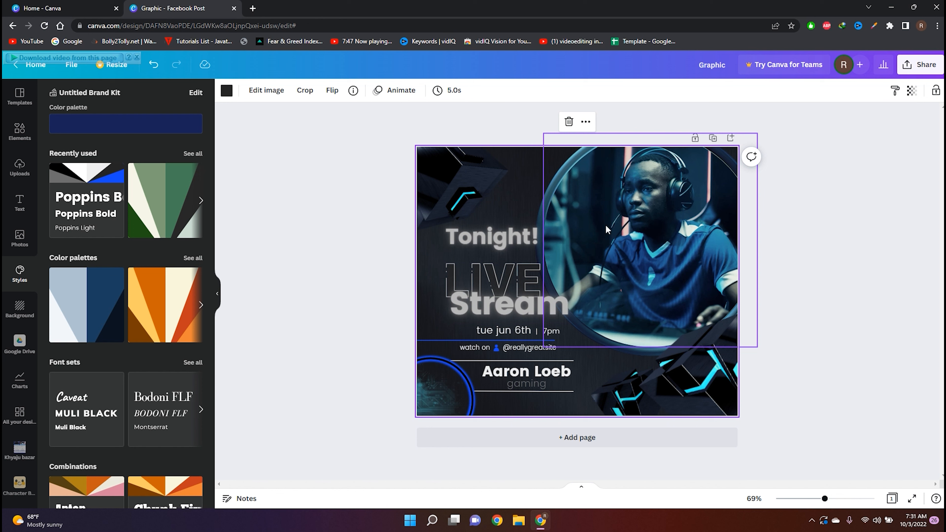
Try the green, orange and yellow-purple color palettes on the template, shuffling the orange palette's colors several times
left_click(174, 215)
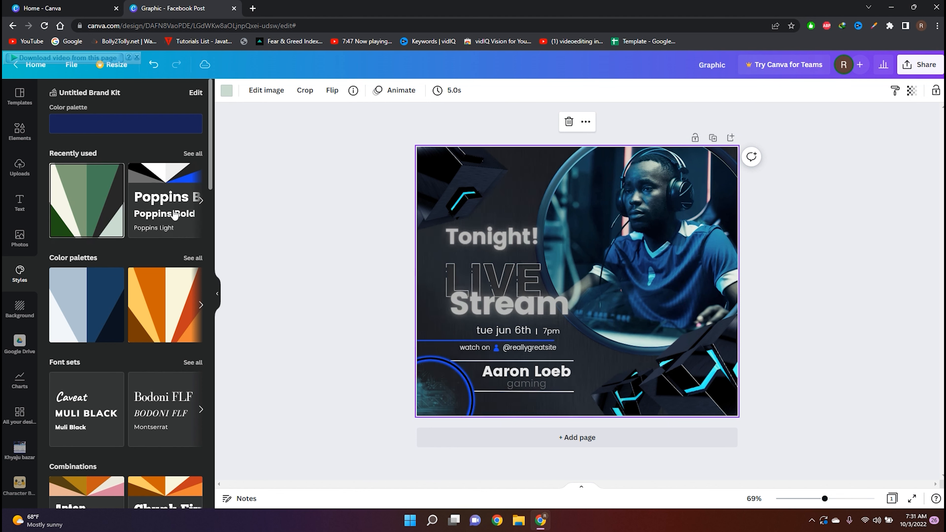
left_click(178, 319)
left_click(175, 315)
left_click(176, 315)
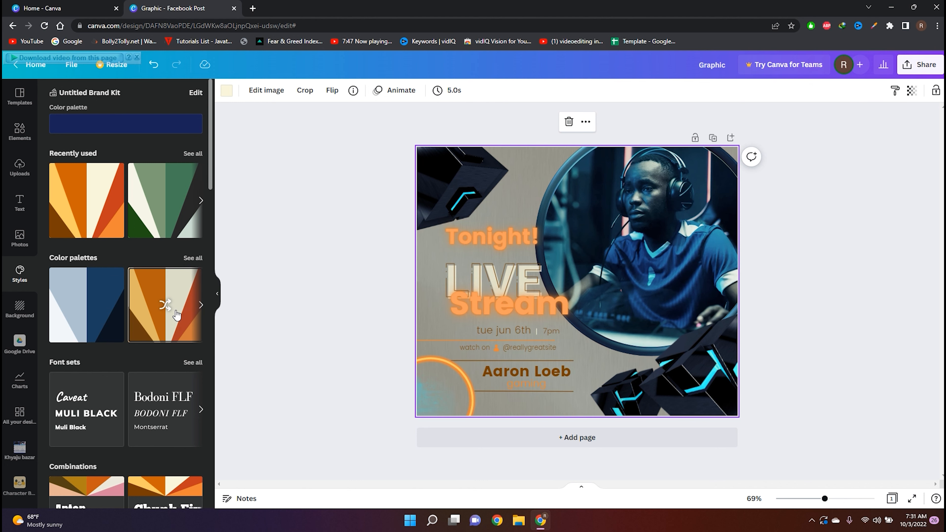
left_click(173, 312)
left_click(173, 312)
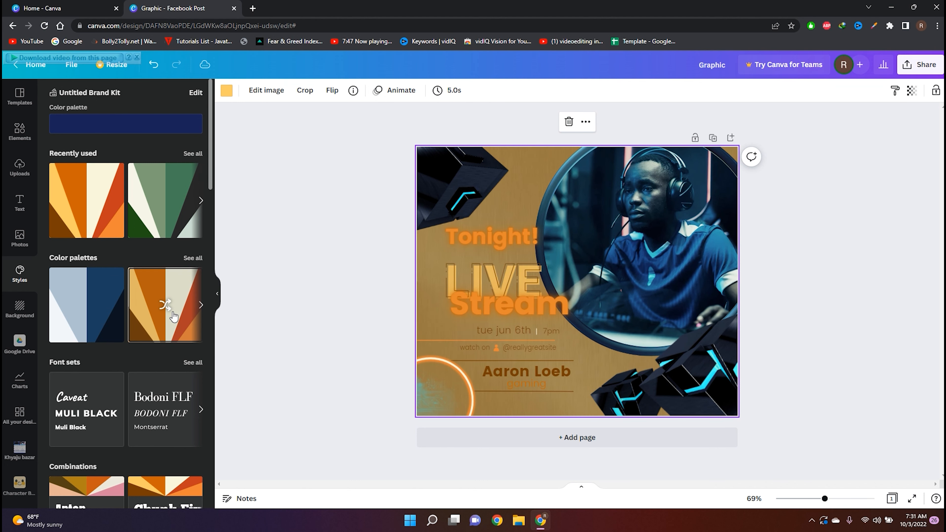
left_click(172, 312)
left_click(174, 313)
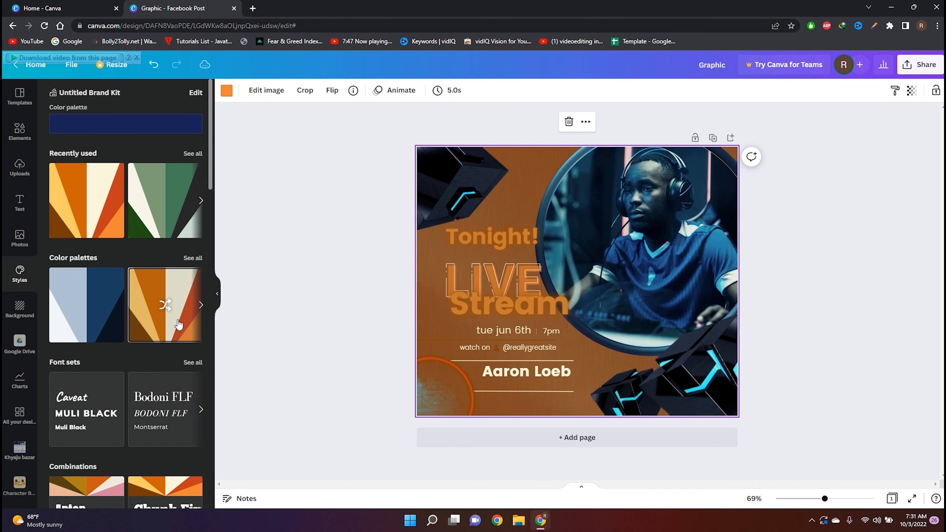
left_click(203, 309)
left_click(175, 311)
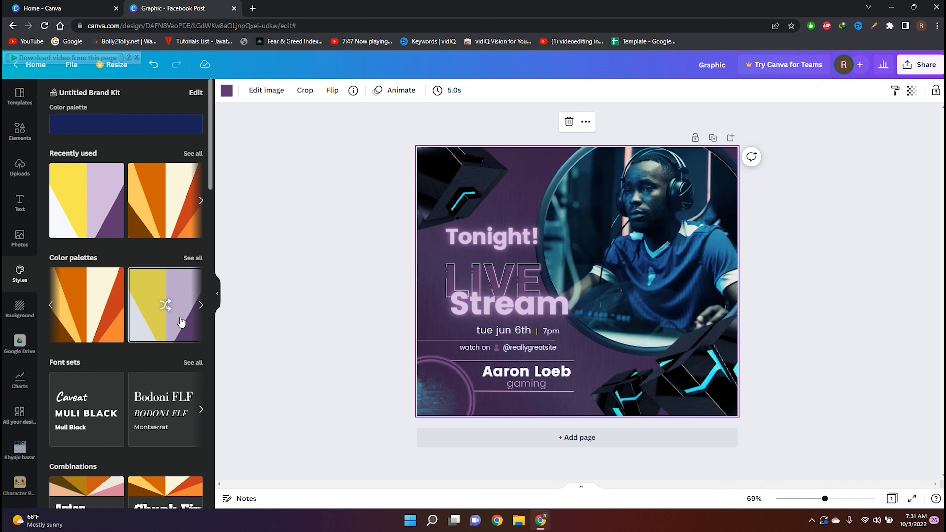
Recolor the Live Stream template with the light and dark blue color palette
left_click(53, 307)
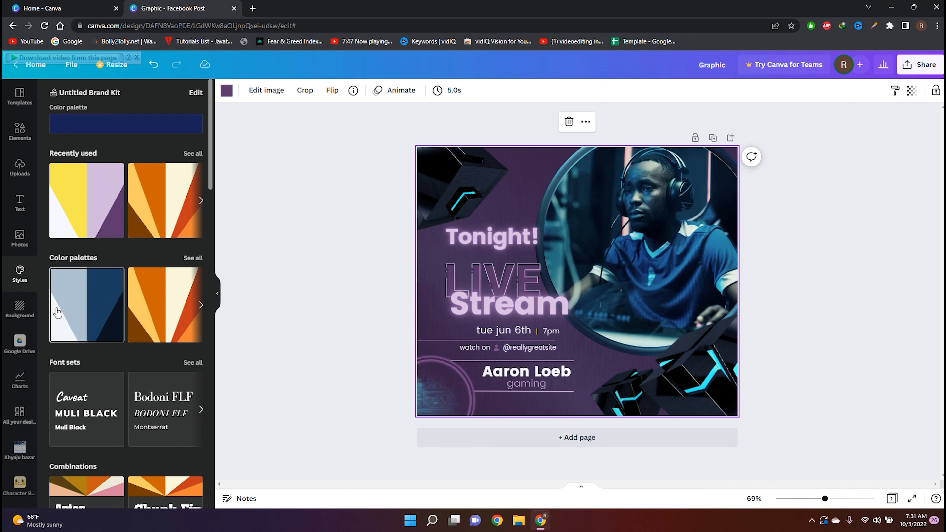
left_click(81, 310)
left_click(838, 308)
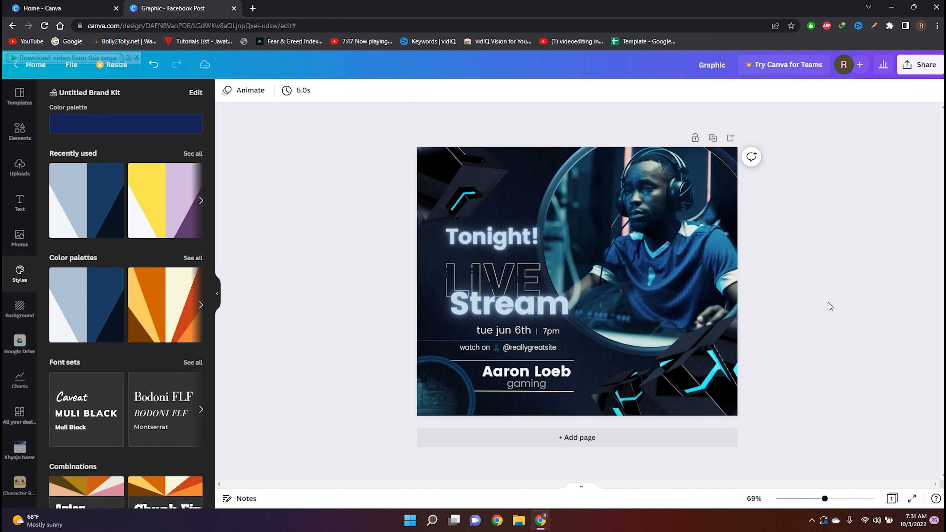
Delete all elements and the background of the Live Stream template, leaving the page blank for new backgrounds
left_click(26, 313)
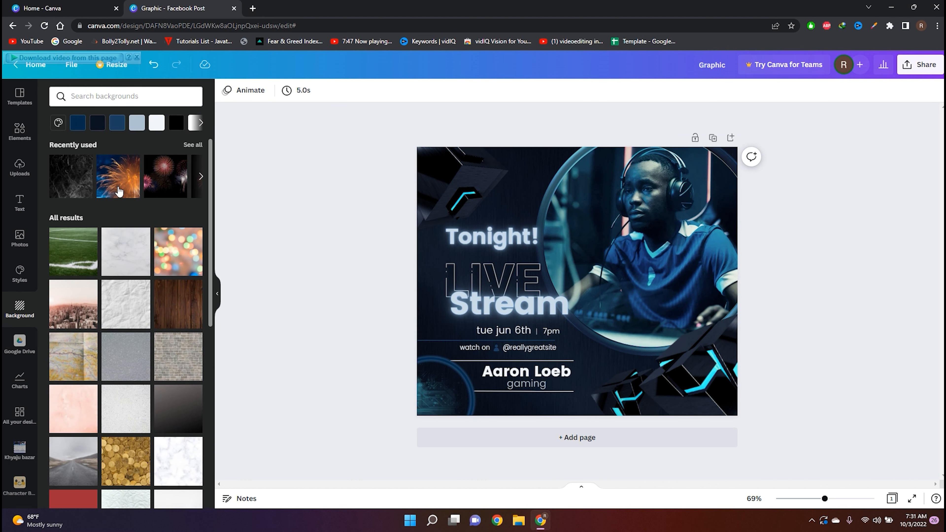
left_click_drag(800, 420, 251, 181)
key("Delete")
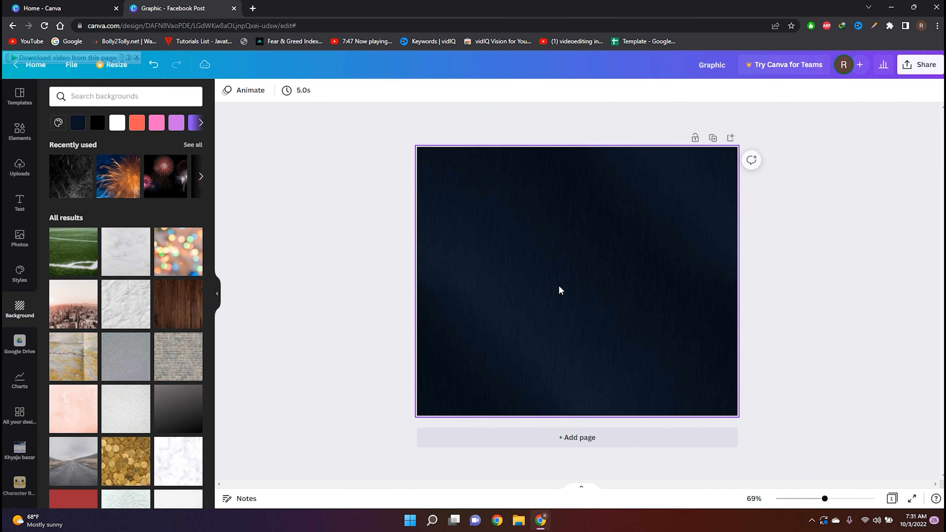
key("Delete")
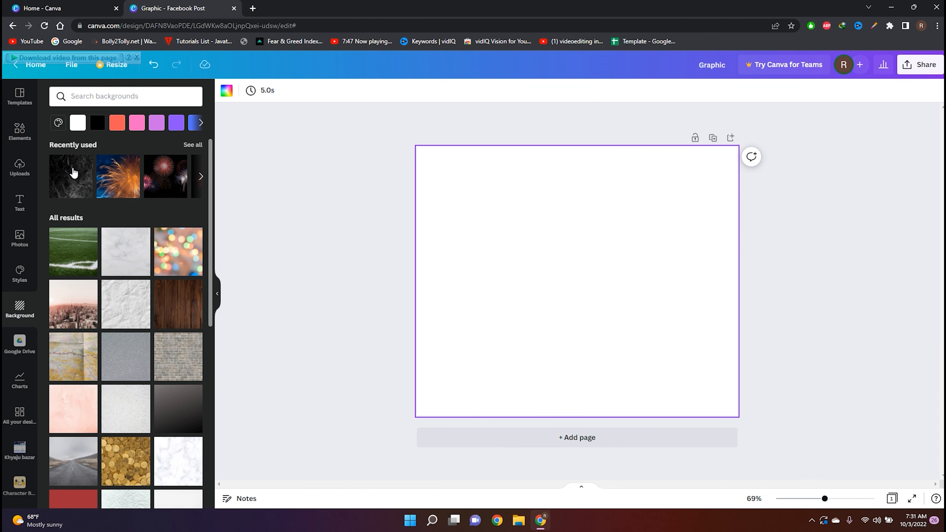
Try several background images on the page, including the white marble texture and the colorful bokeh lights
left_click(128, 182)
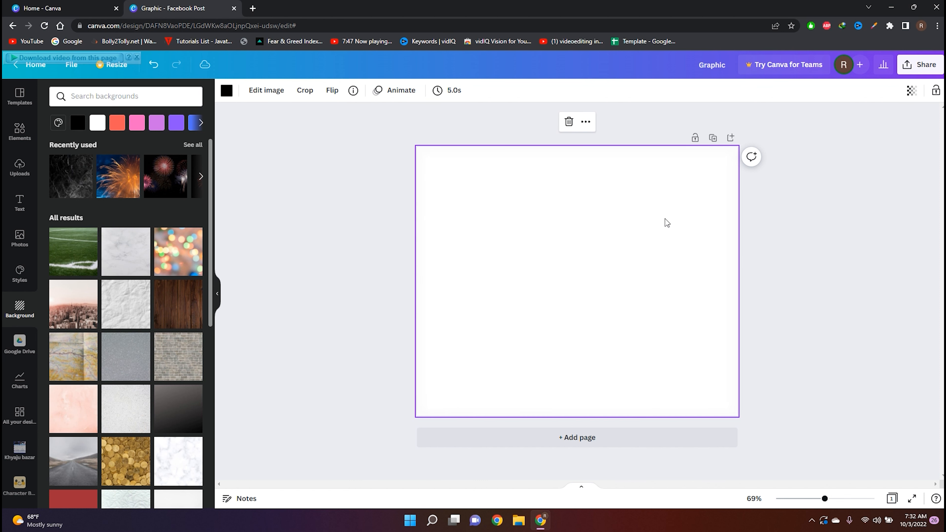
left_click(149, 265)
left_click(184, 260)
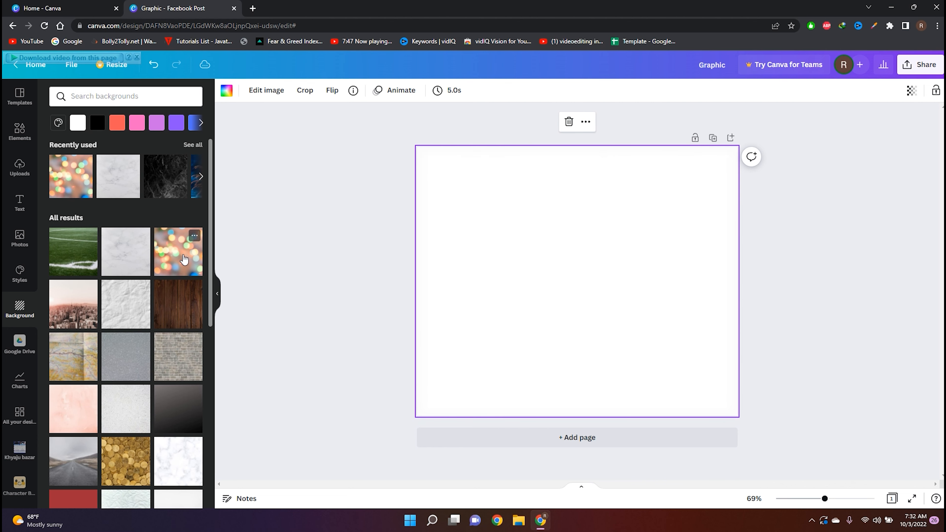
scroll(143, 339, "down", 5)
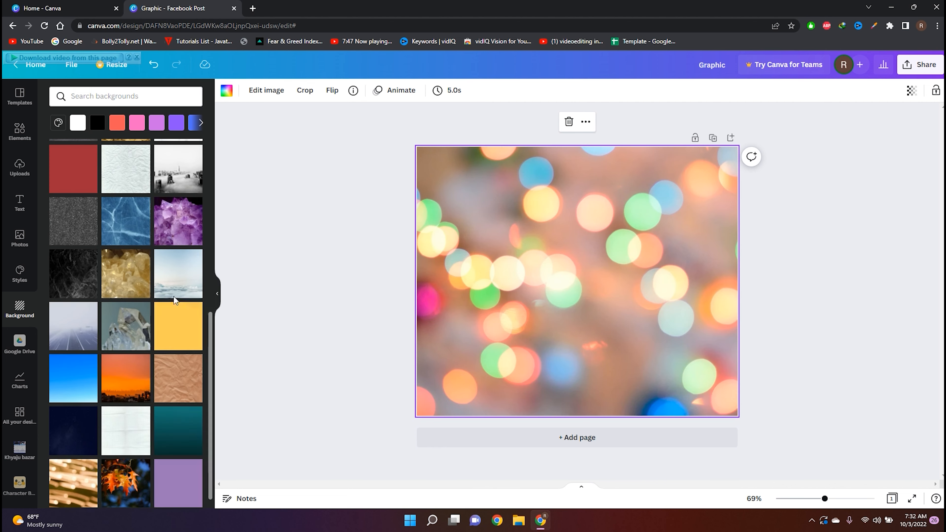
Search the backgrounds for "gaming" and apply the basketball photo as the page background
left_click(140, 94)
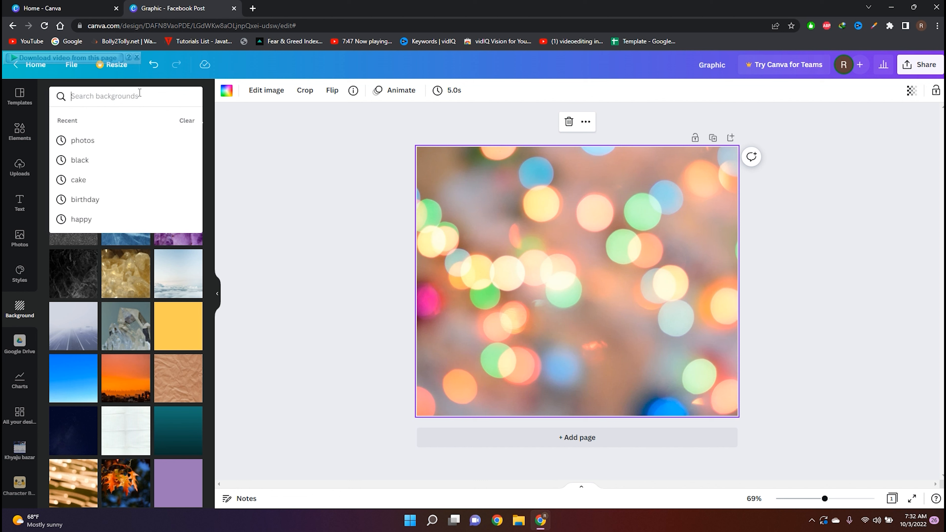
type("gaming")
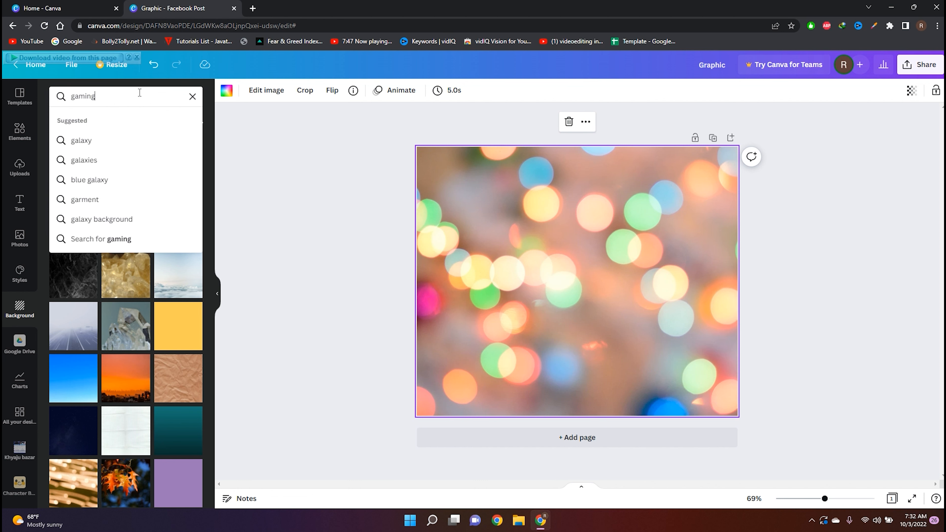
key("Return")
left_click(74, 160)
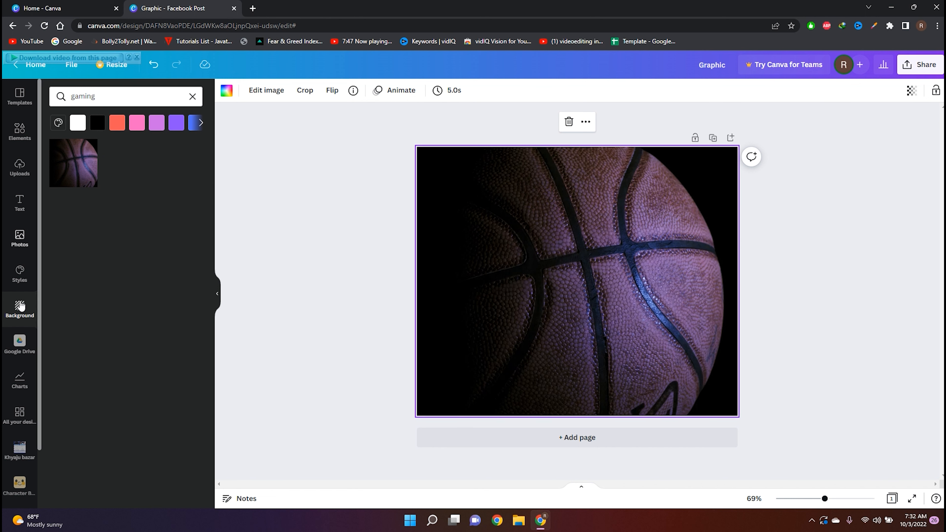
Browse the folders and photos available from the connected Google Drive
left_click(26, 358)
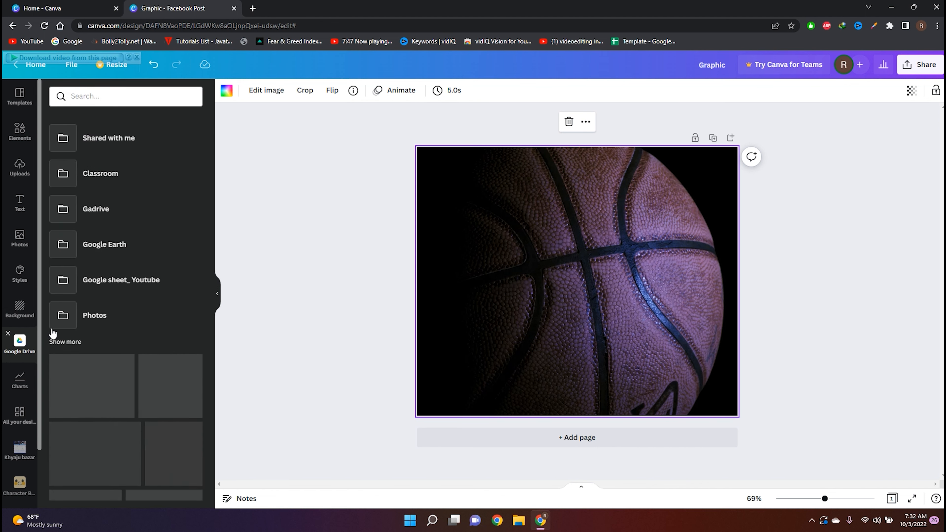
scroll(149, 238, "down", 5)
scroll(150, 238, "down", 3)
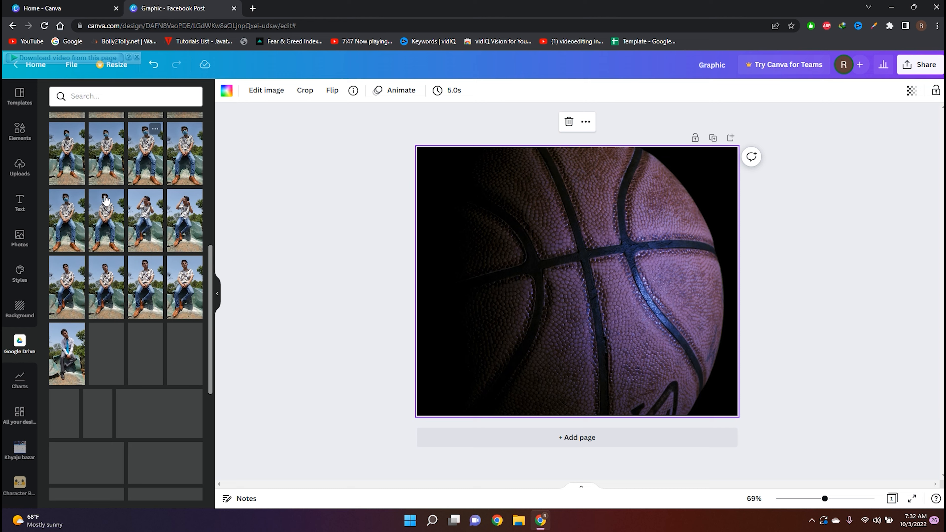
scroll(153, 197, "up", 10)
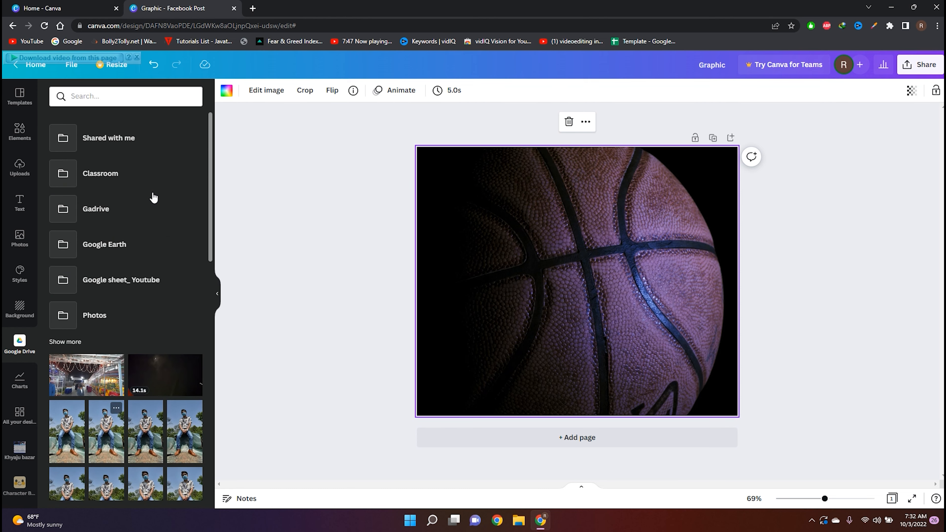
Add a progress ring chart to the page and adjust its percentage and ring settings
left_click(23, 384)
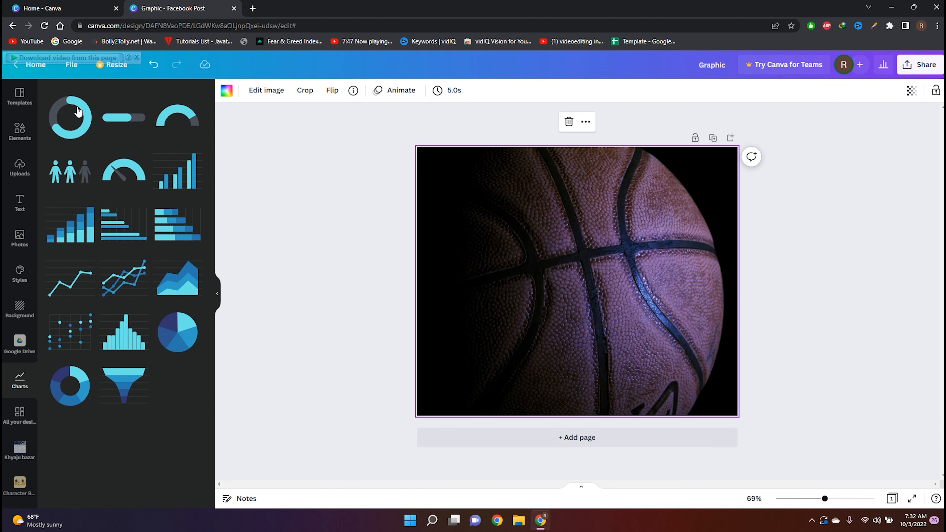
left_click(78, 111)
left_click_drag(154, 131, 92, 130)
left_click_drag(150, 162, 184, 173)
Recolor the progress ring chart with a dark brown track and a purple progress arc
left_click(260, 94)
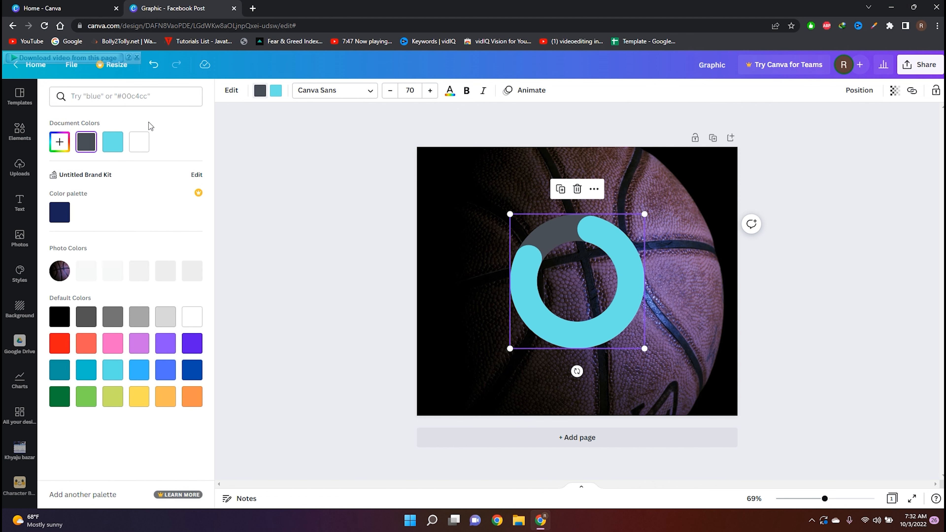
left_click(106, 147)
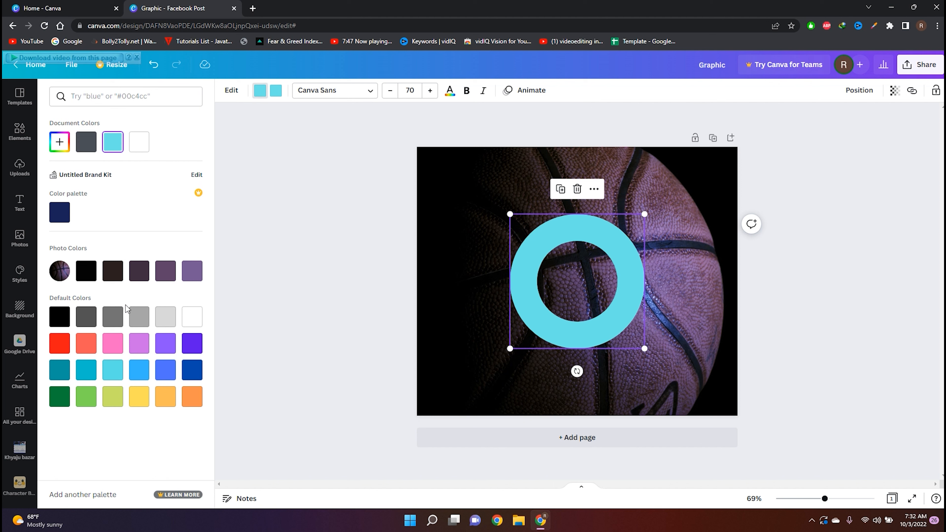
left_click(112, 271)
left_click(272, 93)
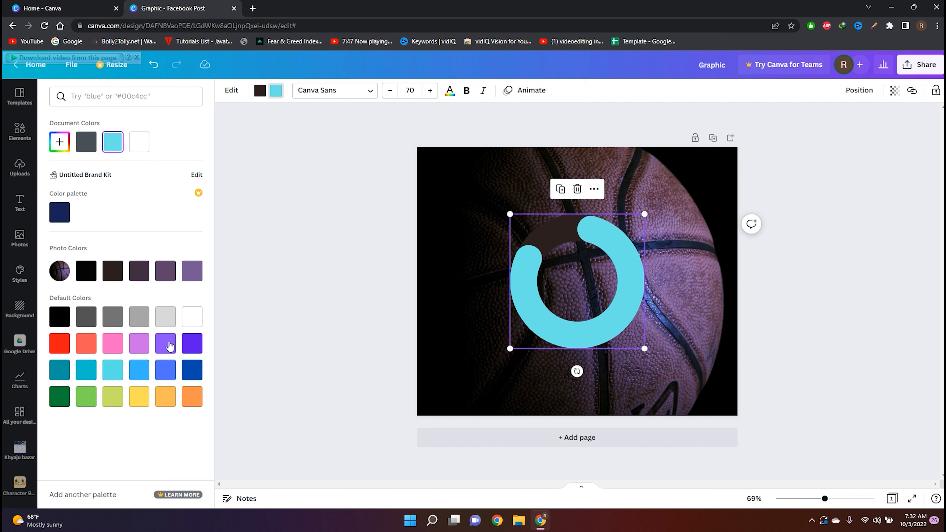
left_click(166, 343)
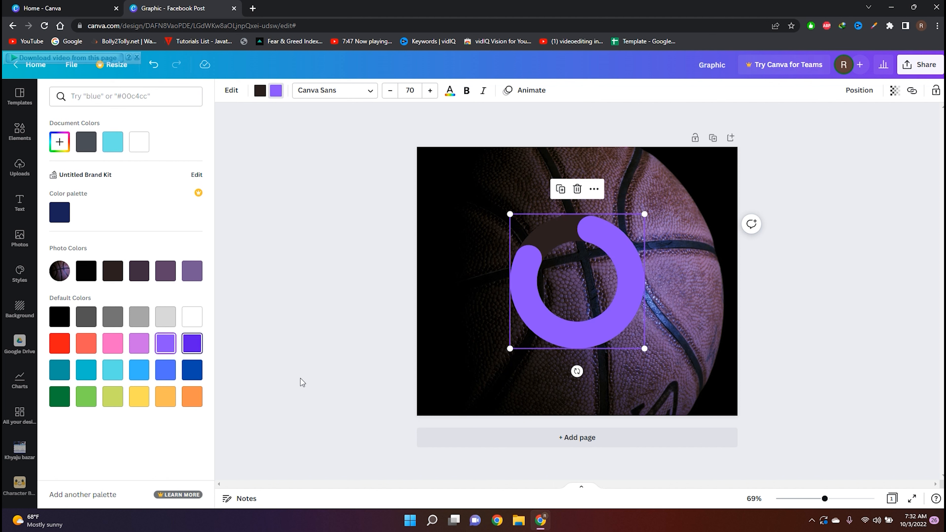
left_click(773, 385)
Add a stacked bar chart and set its Series 1 values for Items 1 to 5 to 10, 5, 7, 66 and 6546
left_click(87, 240)
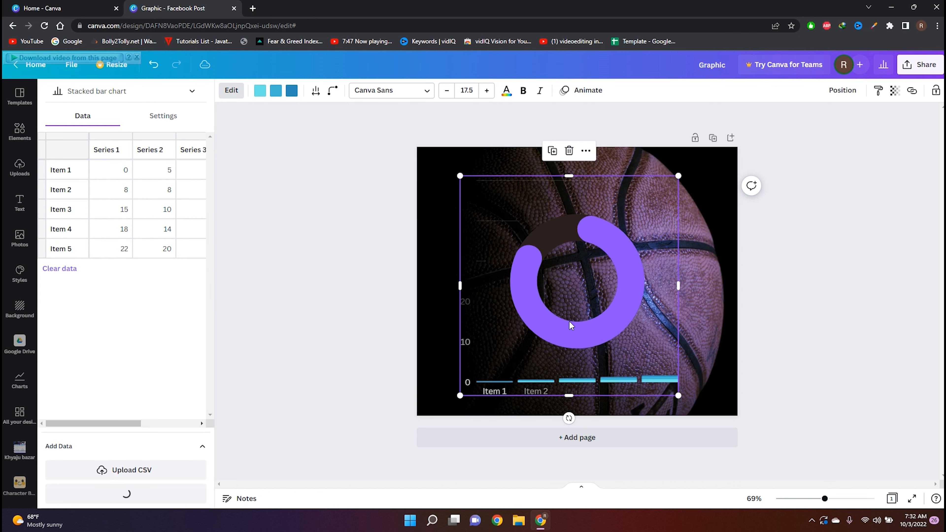
left_click(108, 170)
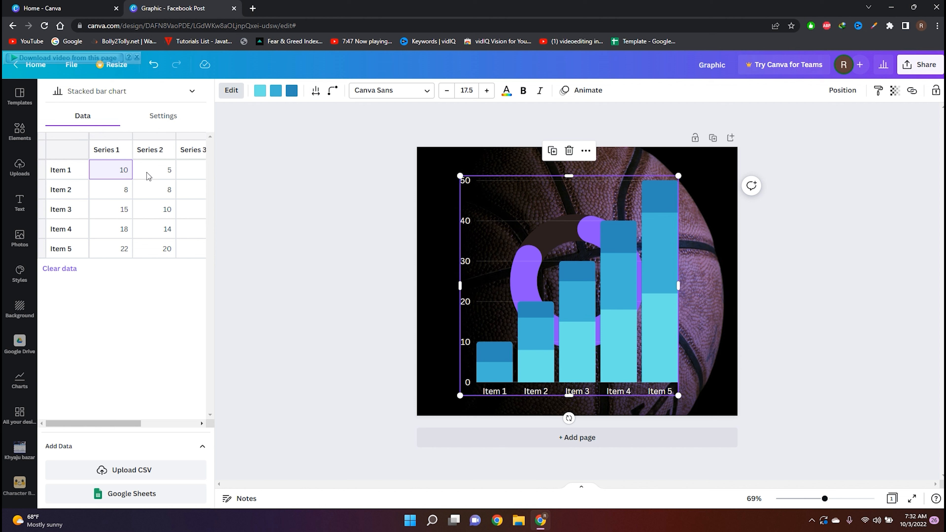
type("10")
left_click(116, 185)
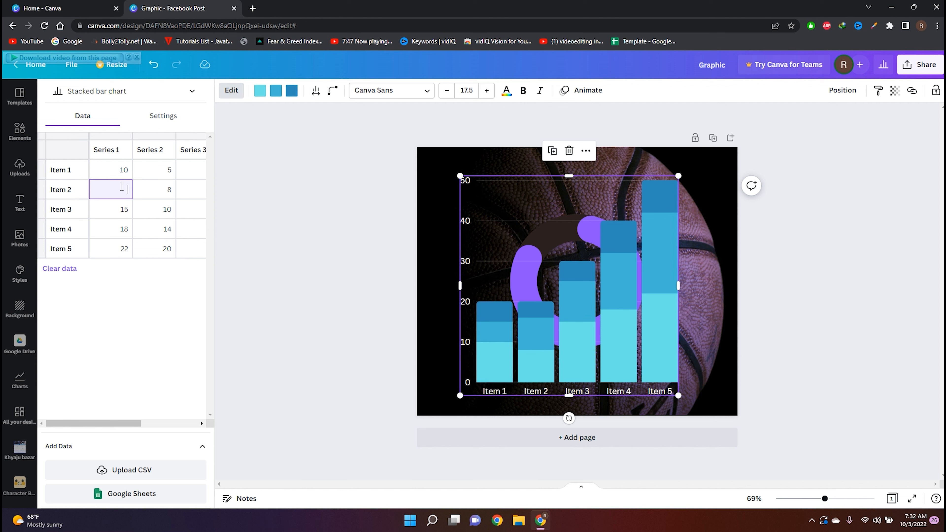
left_click(119, 214)
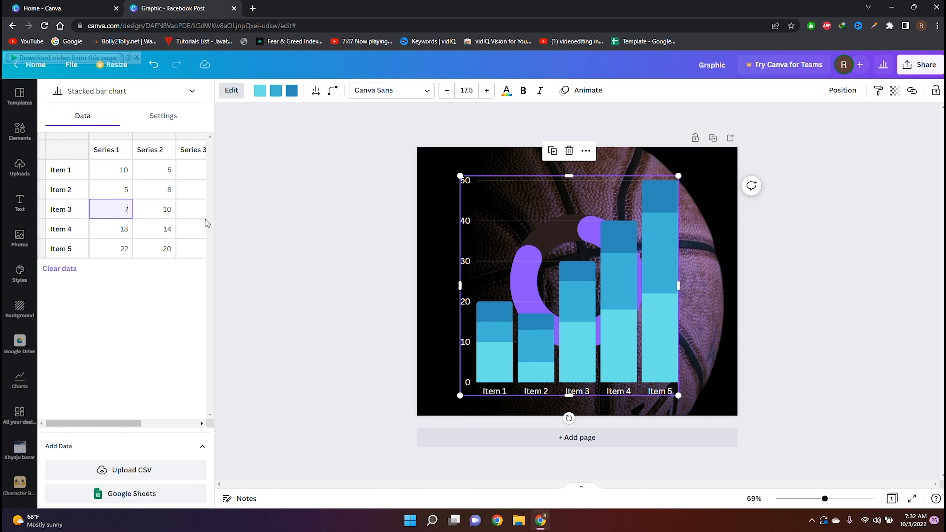
left_click(123, 234)
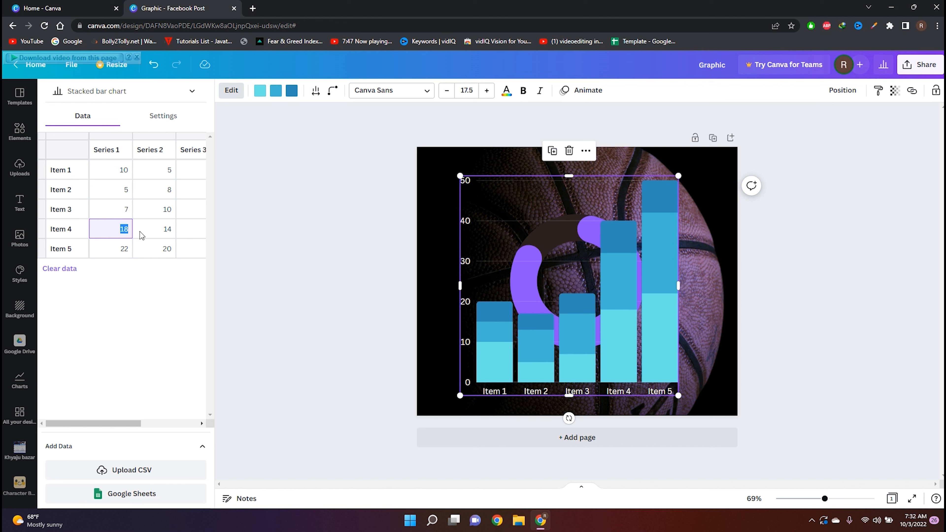
left_click(121, 249)
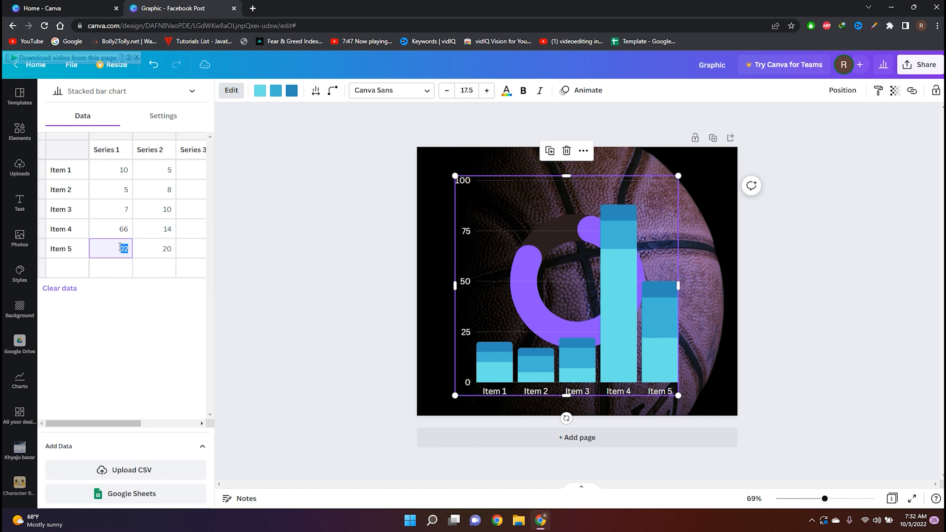
left_click(158, 209)
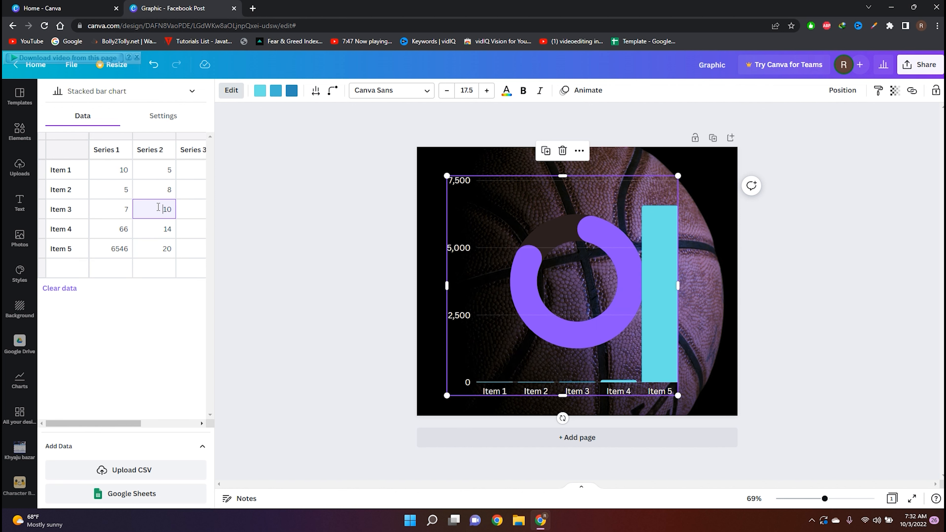
Delete the ring chart, the stacked bar chart and the basketball background from the page
left_click(312, 244)
left_click_drag(743, 373, 364, 204)
key("Delete")
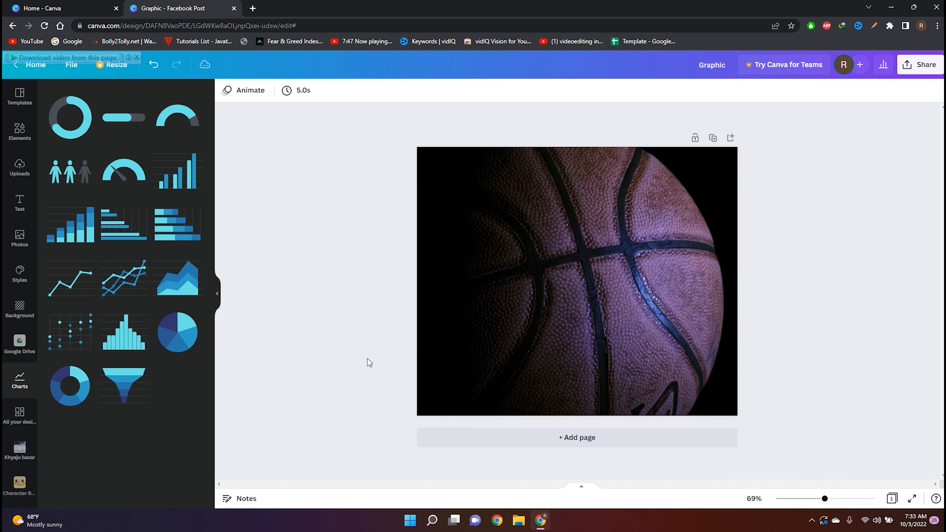
left_click(537, 308)
key("Delete")
Add a histogram chart to the blank page and change its Item 4 value
left_click(130, 337)
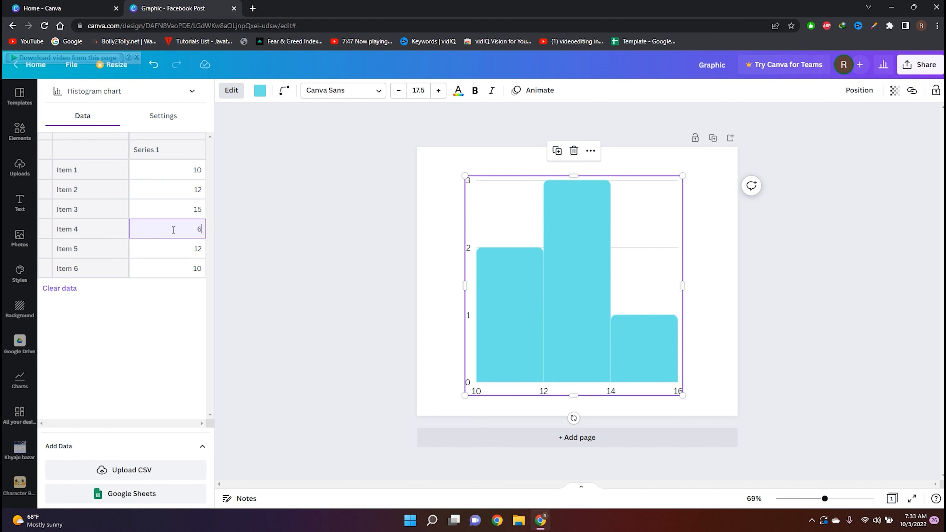
left_click(688, 307)
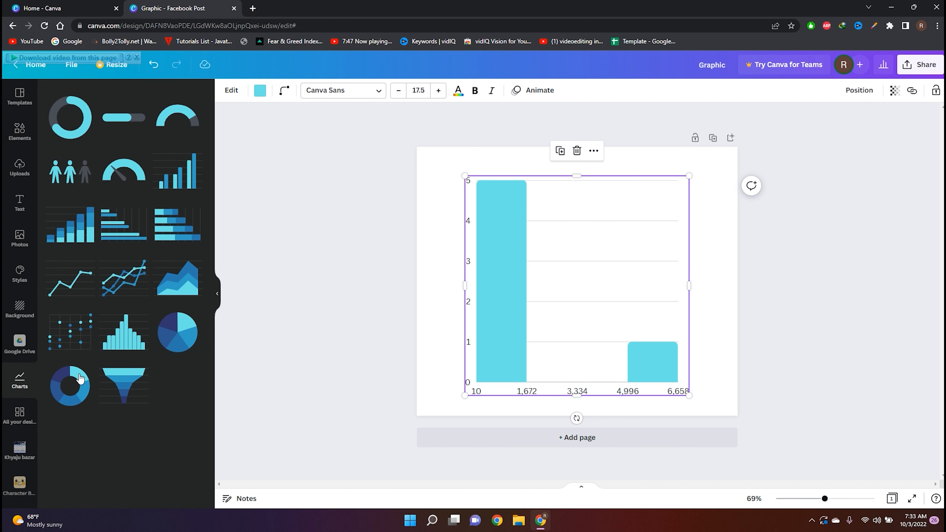
Add a donut chart to the page and delete it together with the histogram
left_click(80, 379)
left_click_drag(746, 389, 215, 262)
key("Delete")
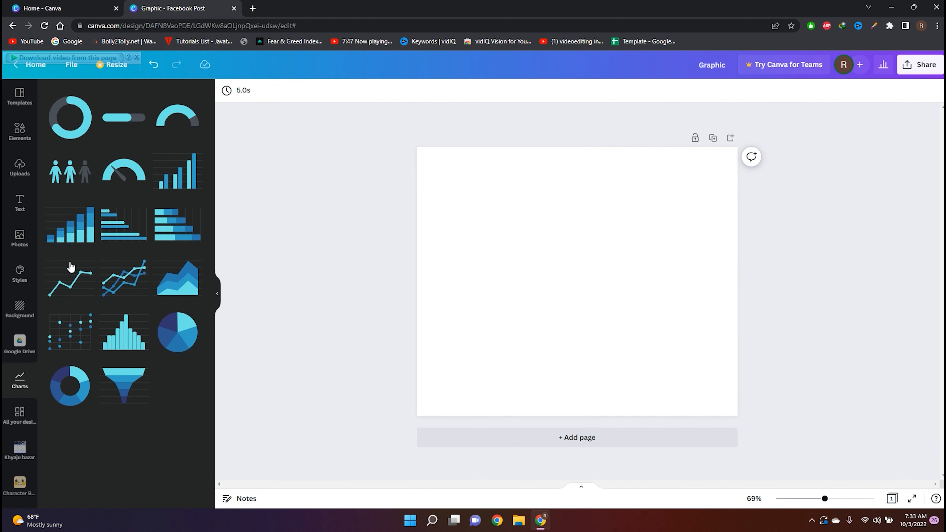
Apply the earphone "Coming Soon" design from the account's own designs to the blank page
left_click(18, 415)
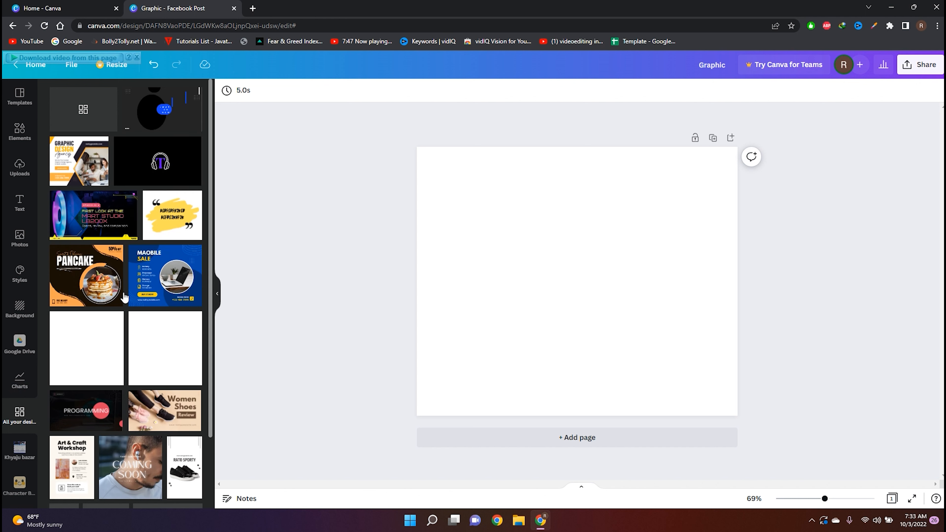
scroll(141, 342, "down", 2)
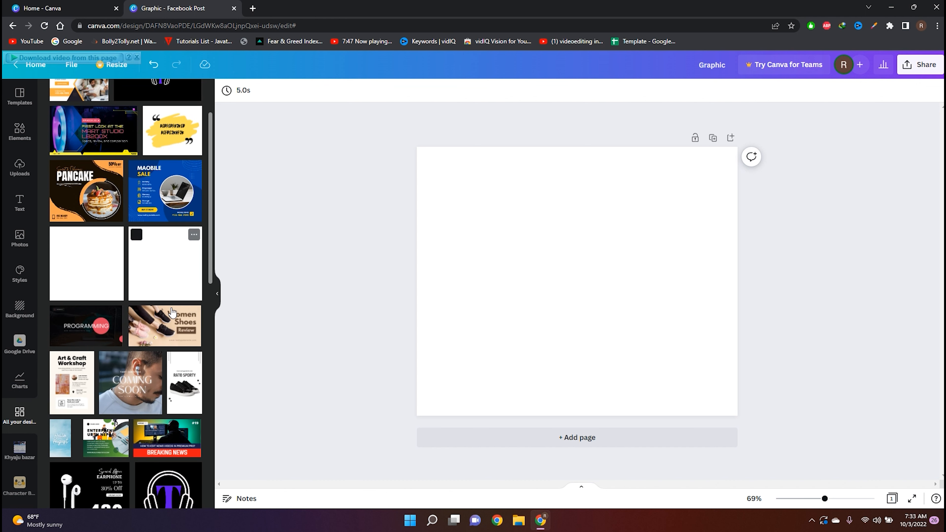
left_click(145, 381)
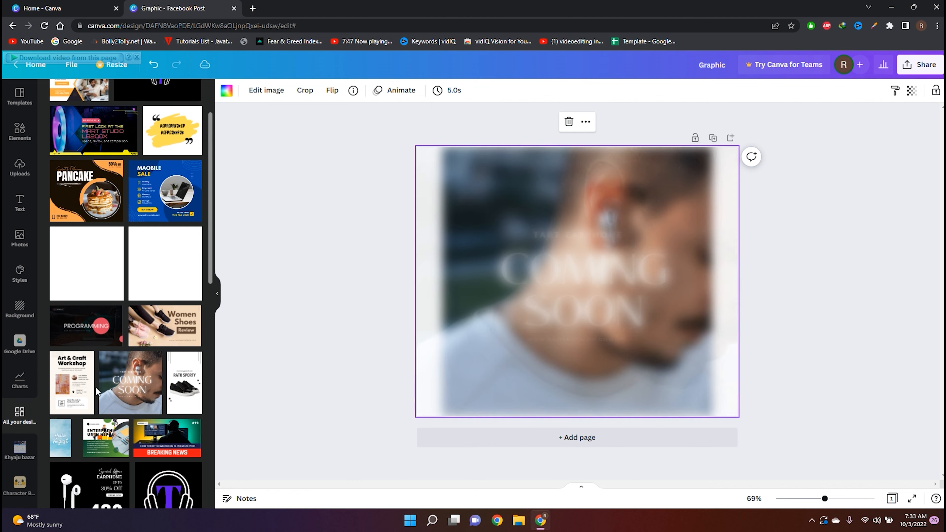
Start a character in the character builder with the short black-haired head, the sad face and the green dress body
left_click(20, 484)
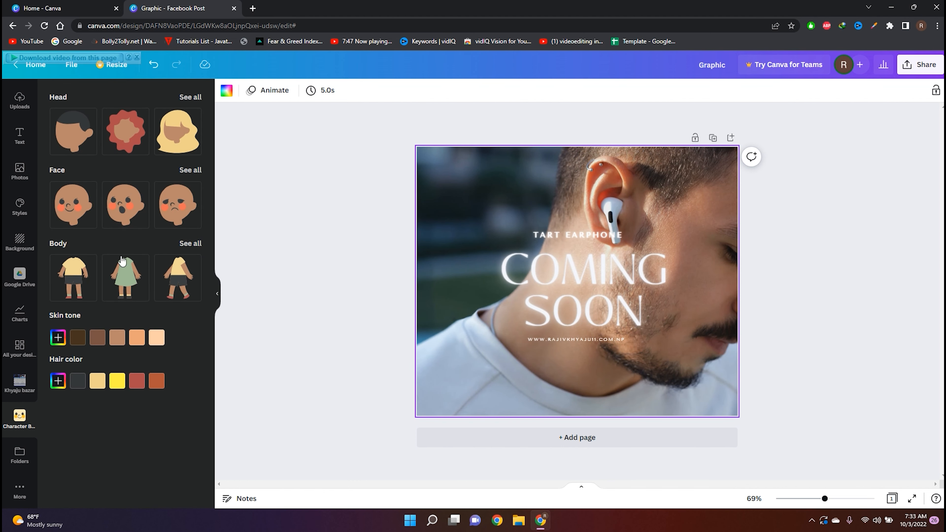
left_click(86, 143)
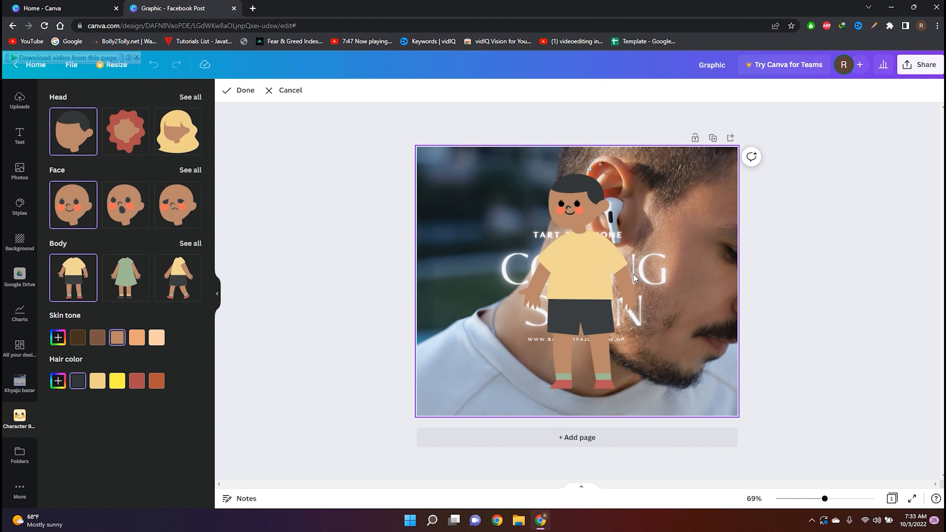
left_click(167, 212)
left_click(127, 277)
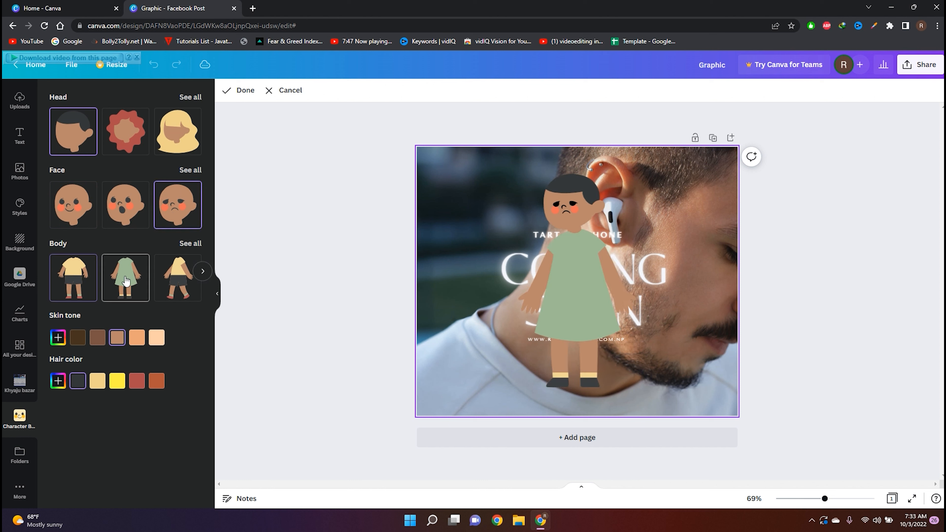
Try the lightest, darkest and dark brown skin tones on the character, ending on the medium tan one
left_click(156, 338)
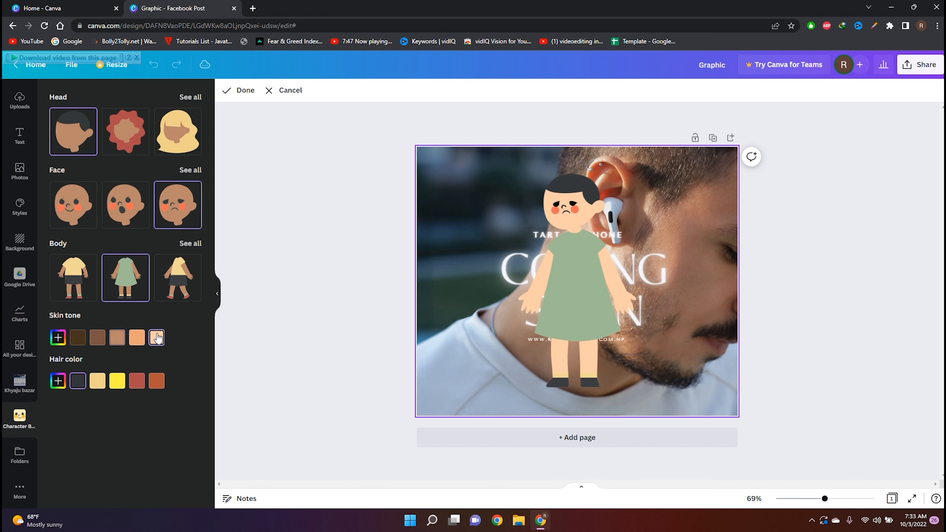
left_click(78, 337)
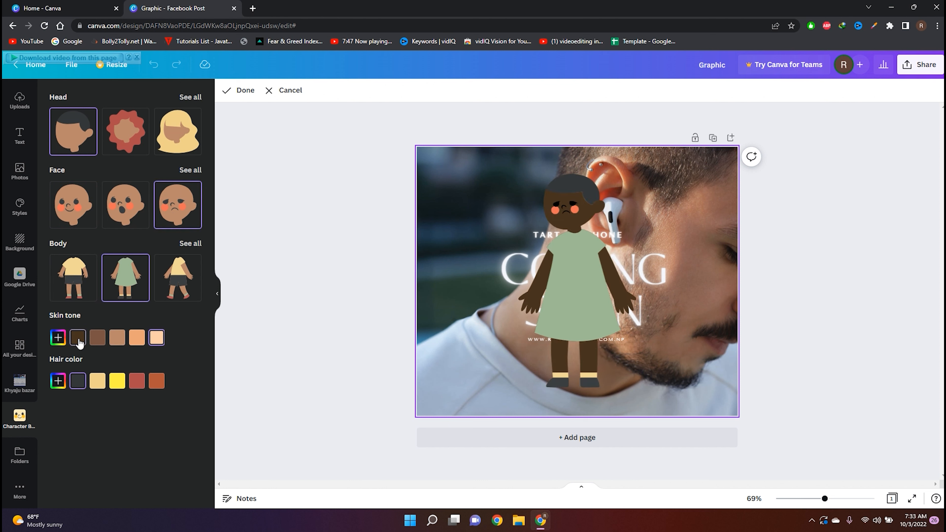
left_click(97, 337)
left_click(123, 340)
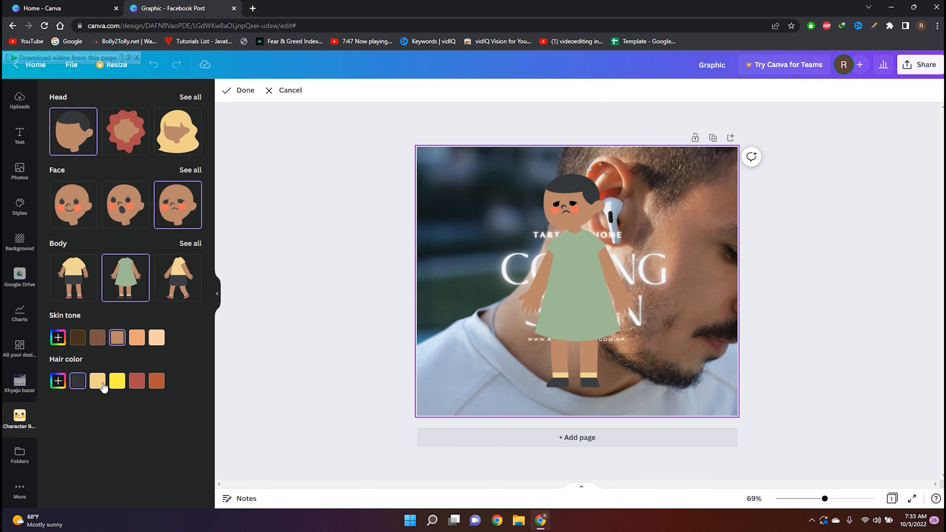
Try yellow, reddish and black hair colors on the character, ending on light blonde
left_click(117, 381)
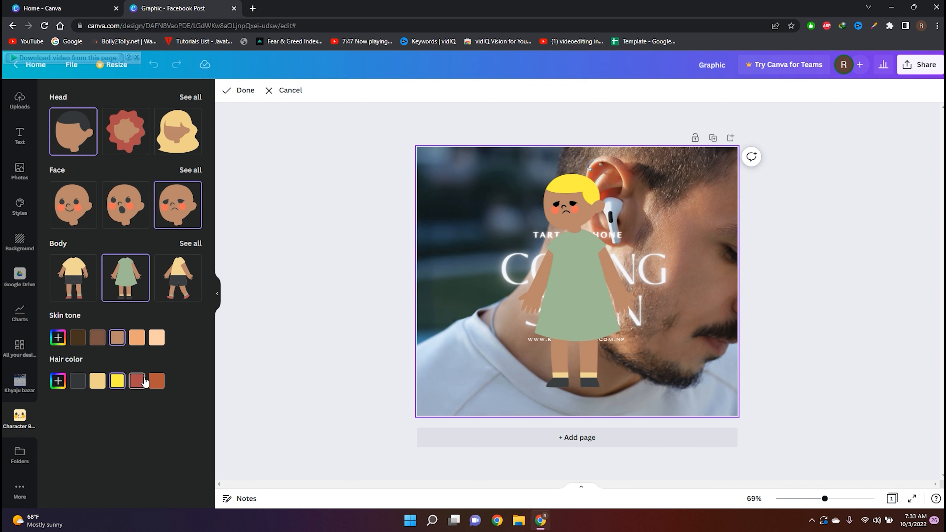
left_click(144, 382)
left_click(77, 382)
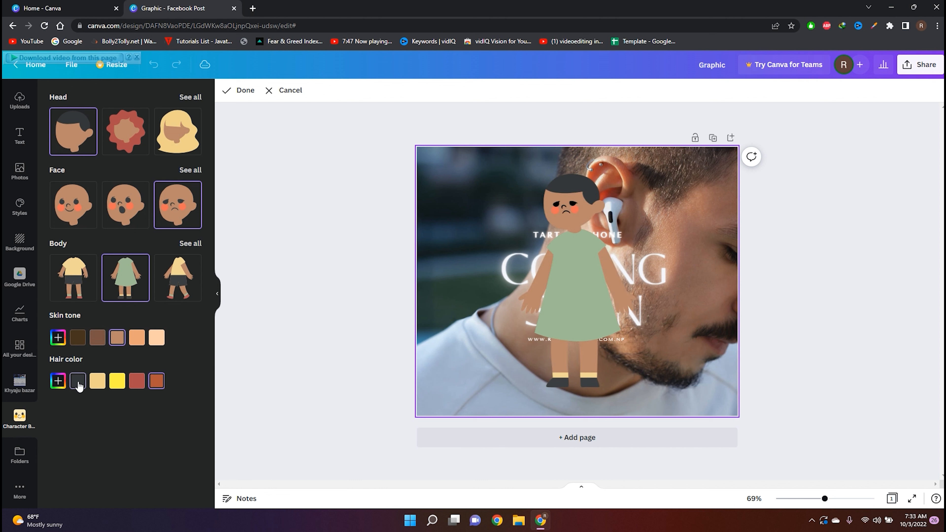
left_click(97, 384)
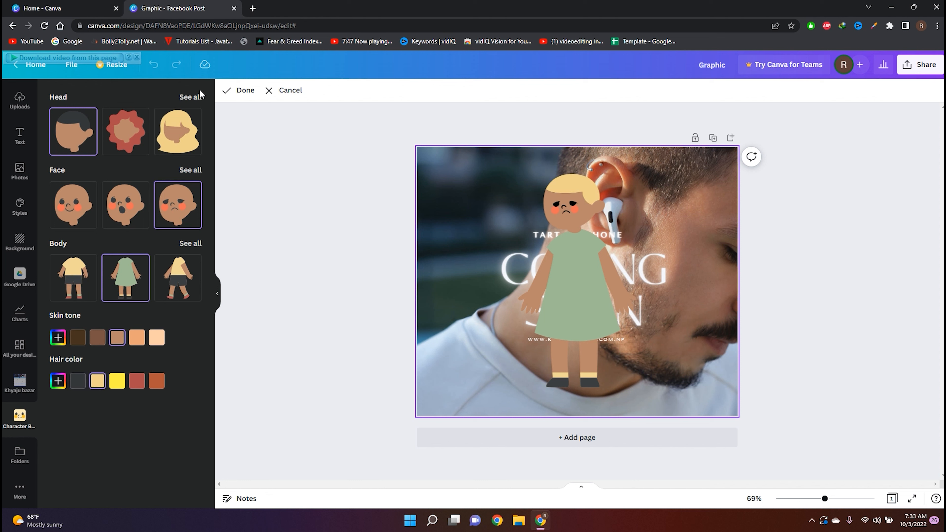
Try several alternative heads from the full head collection on the character, including the long wavy blonde and bald ones
left_click(190, 98)
left_click(154, 138)
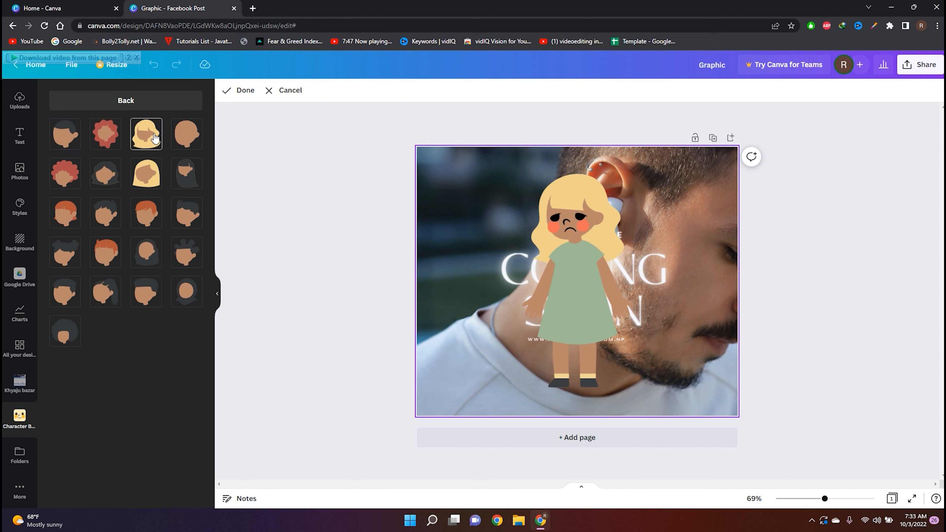
left_click(190, 140)
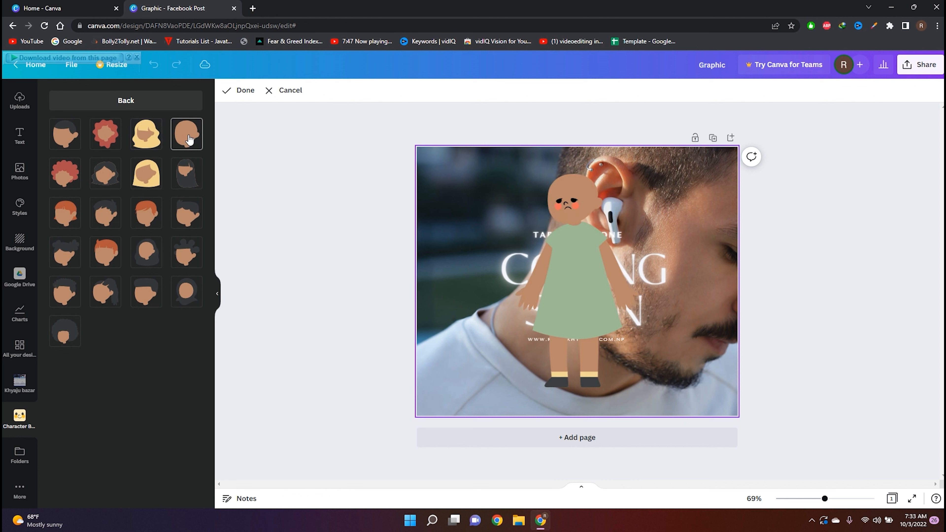
left_click(161, 149)
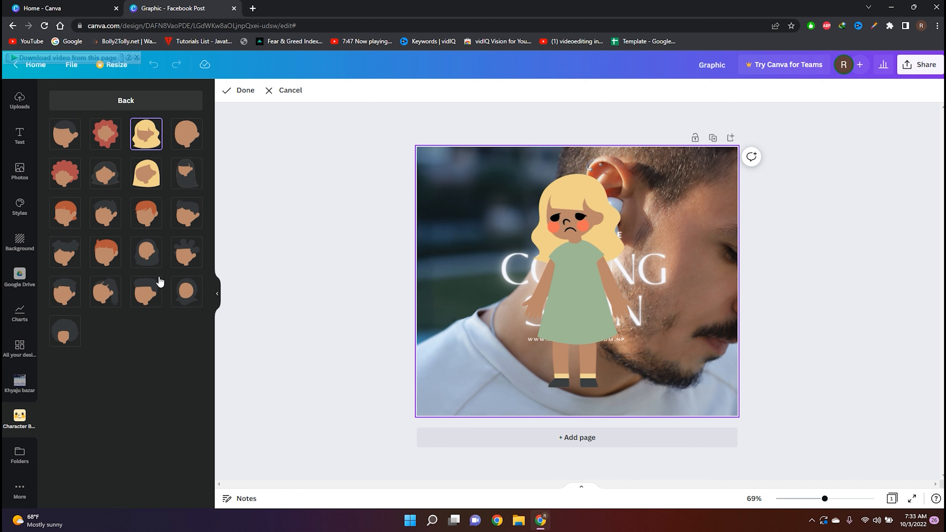
left_click(155, 289)
left_click(108, 296)
left_click(179, 285)
left_click(186, 257)
left_click(186, 175)
left_click(146, 134)
left_click(146, 253)
left_click(120, 99)
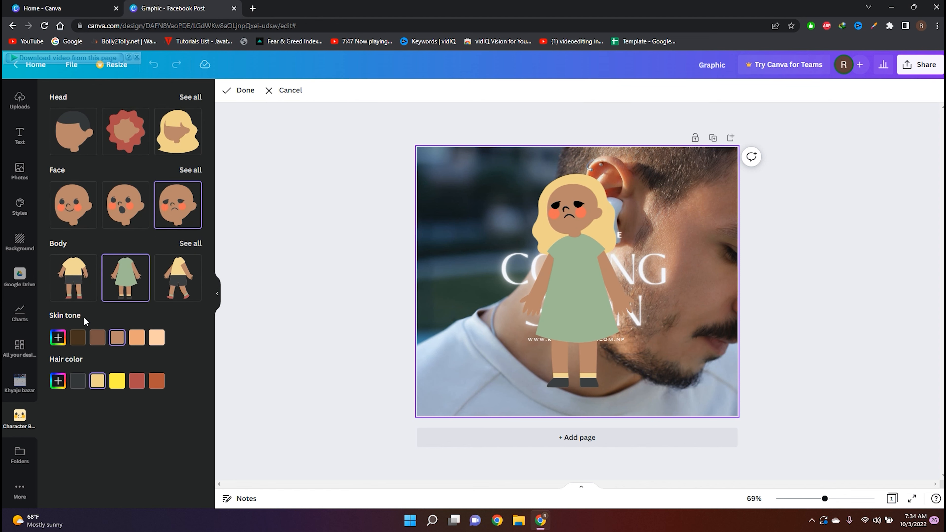
Give the character the short-haired head, the smiling face and the yellow T-shirt with dark shorts body
left_click(82, 142)
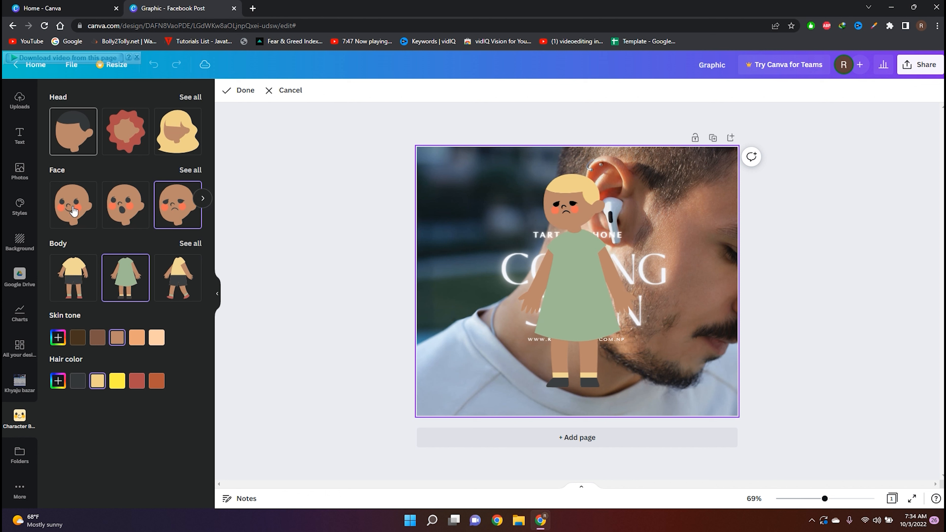
left_click(78, 222)
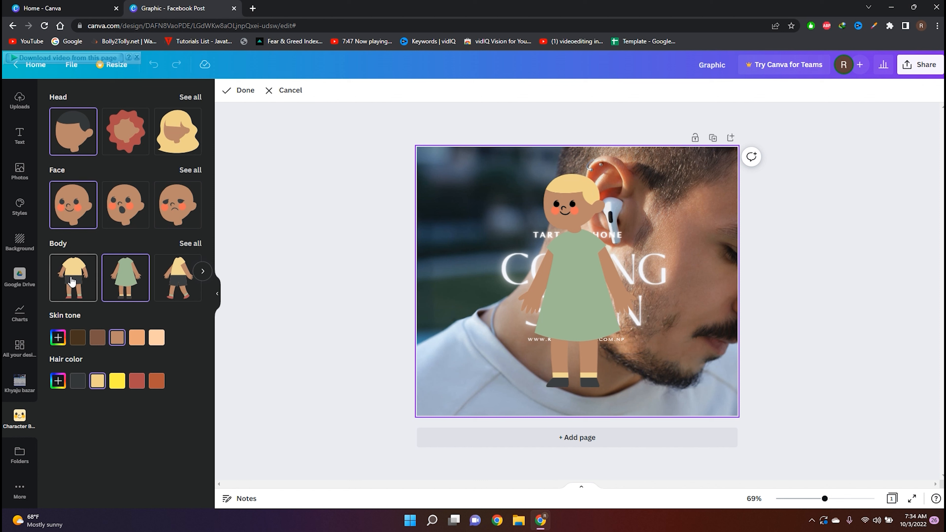
left_click(73, 278)
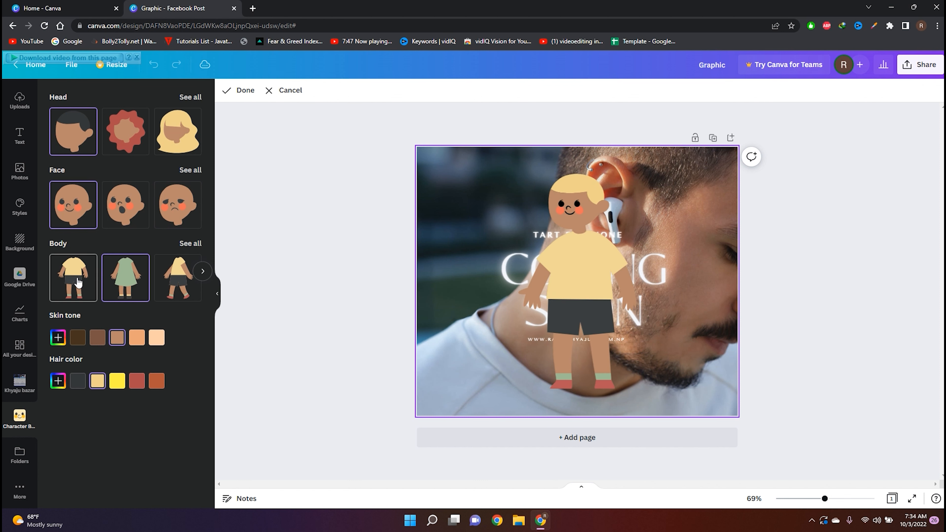
Create a new project folder named "MY"
left_click(19, 454)
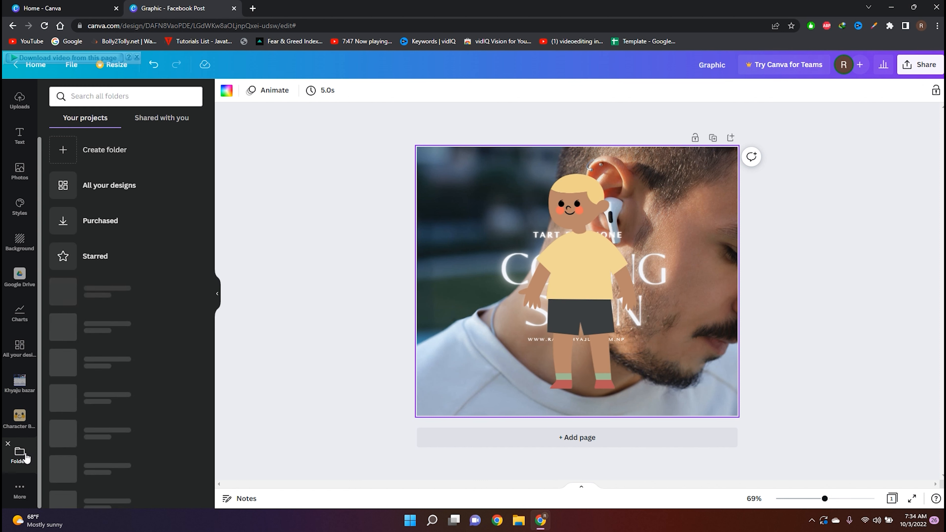
left_click(97, 150)
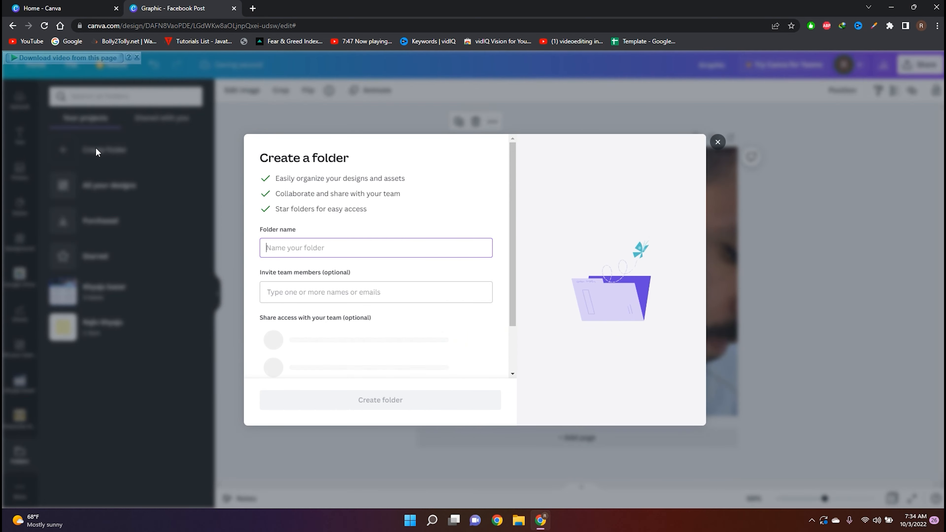
type("Tu")
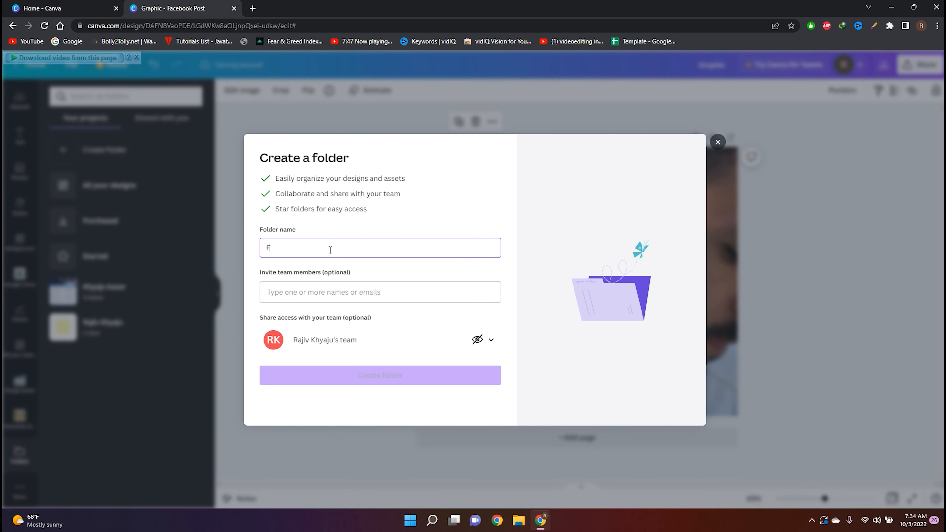
key("BackSpace")
key("BackSpace")
type("MY")
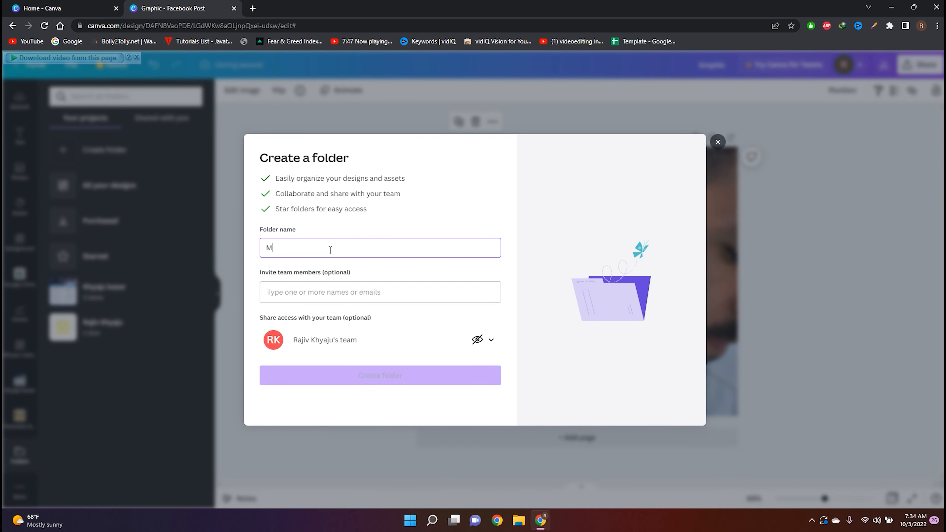
left_click(283, 287)
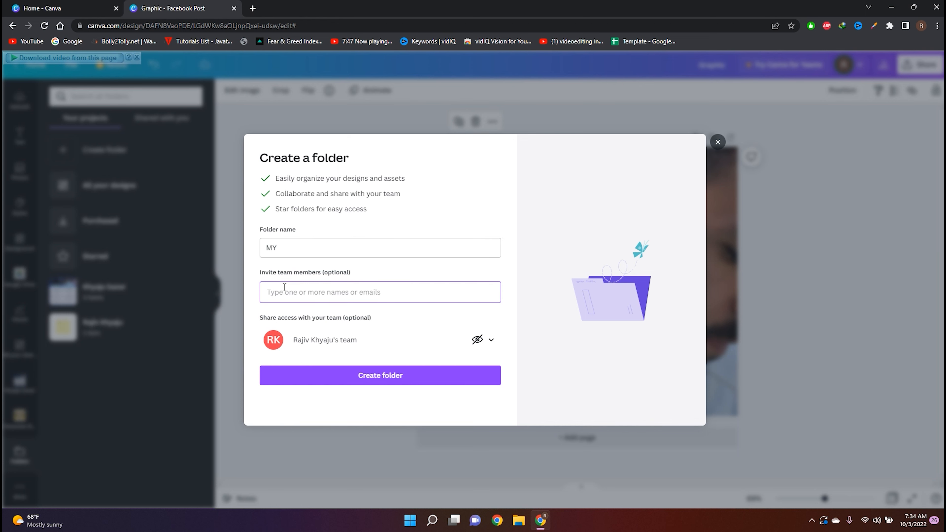
type("raji")
left_click(449, 292)
left_click(390, 375)
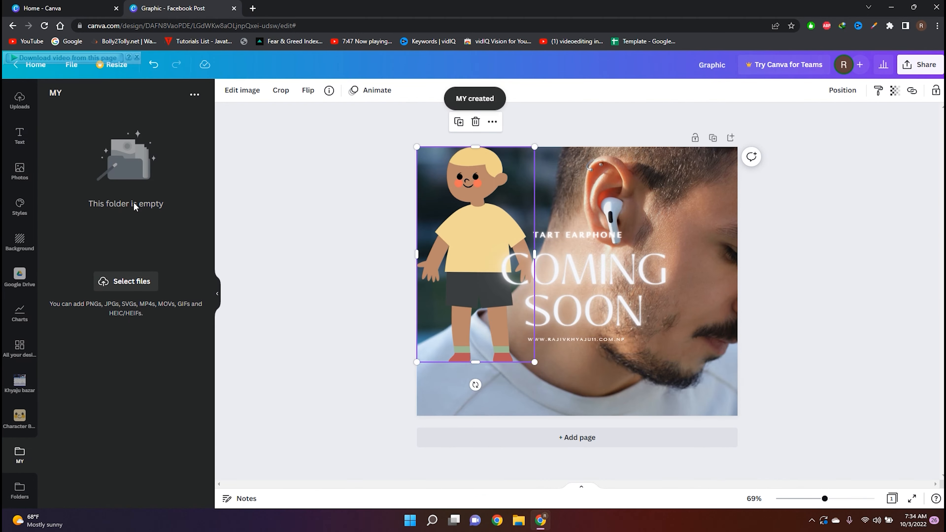
Upload the PNG file "DISC 50% (1)" from the Desktop into the MY folder
left_click(133, 285)
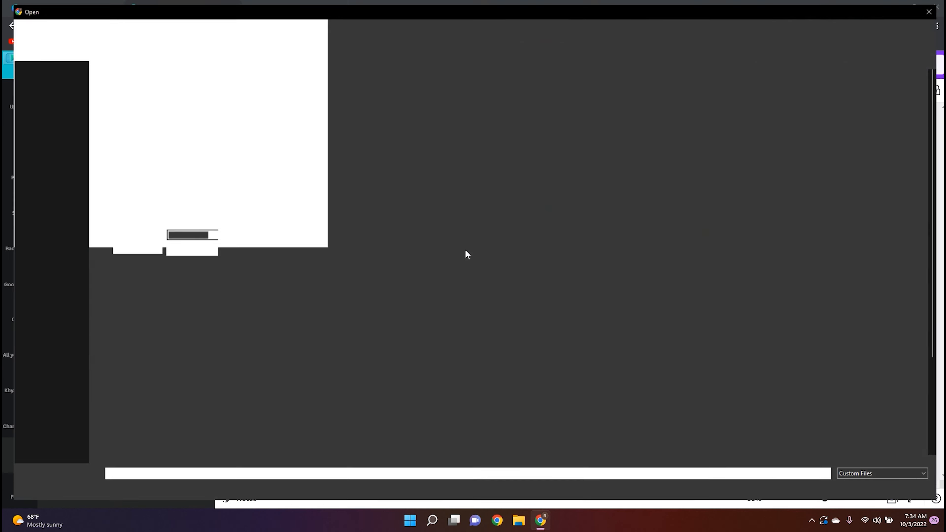
left_click(221, 434)
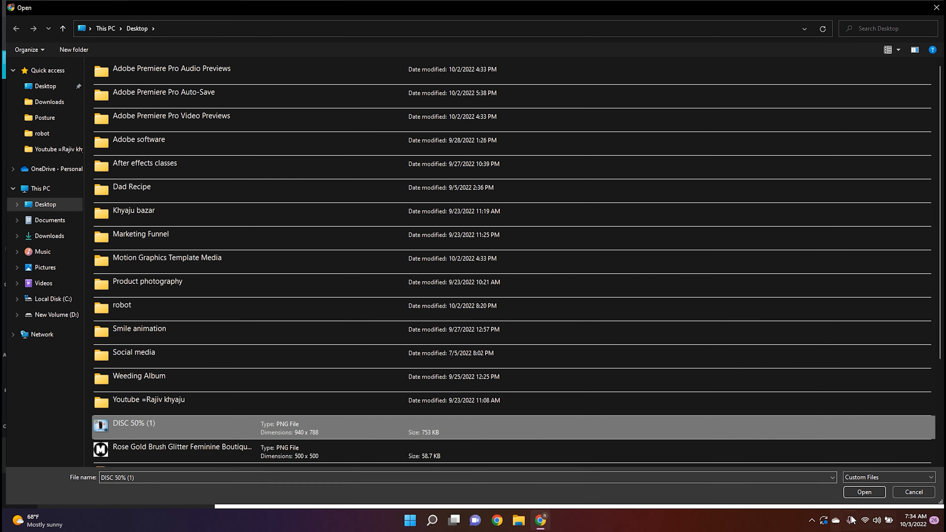
left_click(863, 492)
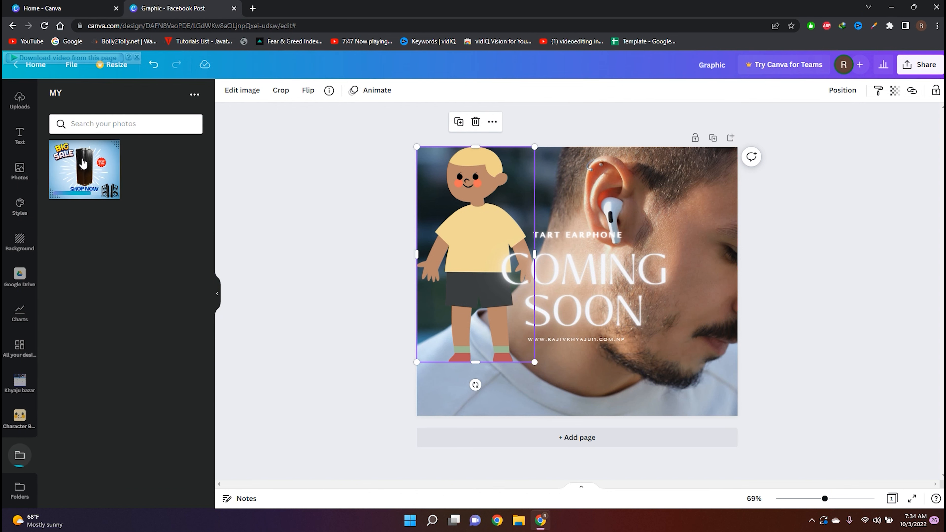
Open the MY folder from the project folders to check its contents, and return to the folder list
scroll(22, 458, "down", 1)
left_click(21, 454)
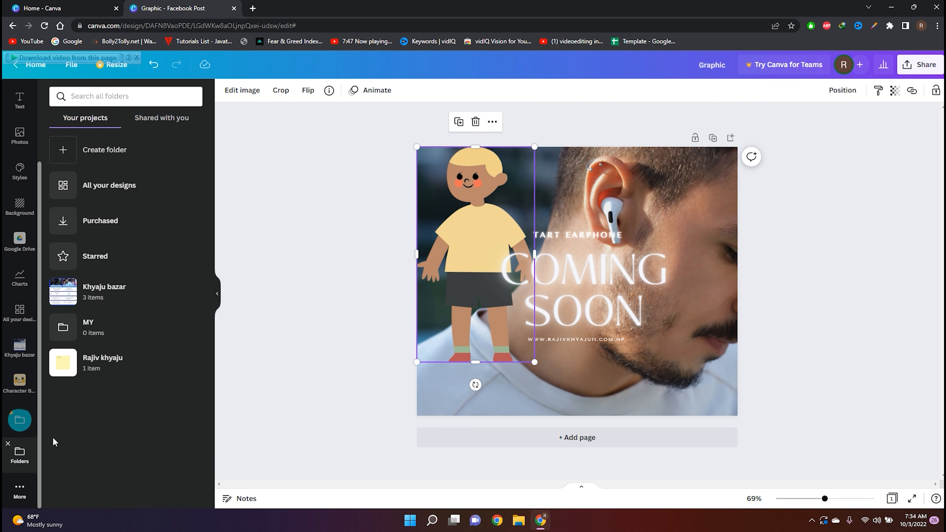
left_click(110, 333)
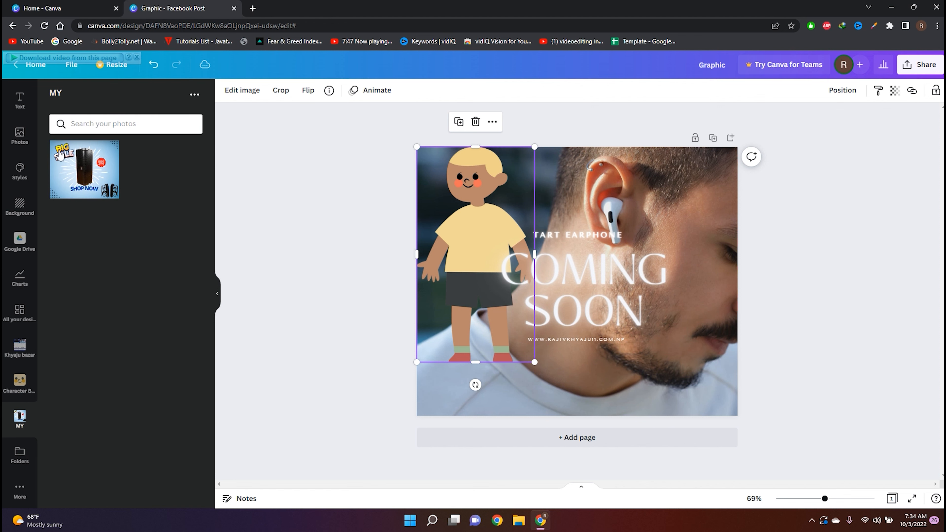
left_click(21, 457)
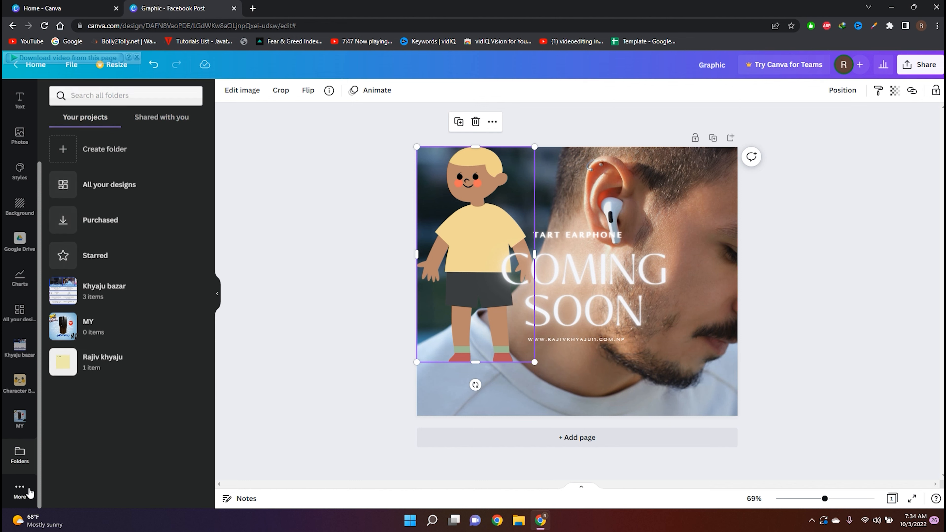
Preview "Ukulele Song" from the Happy audio category, add it to the design and select the added track
left_click(20, 490)
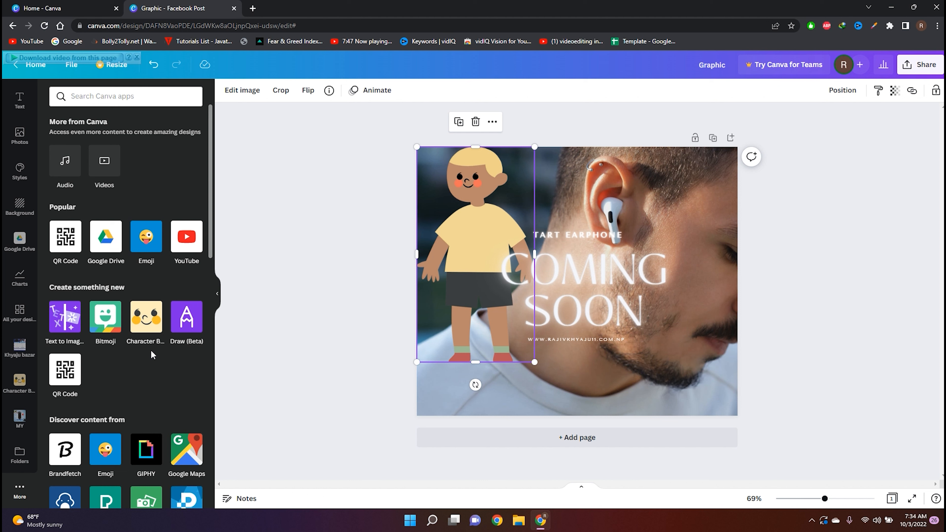
left_click(74, 167)
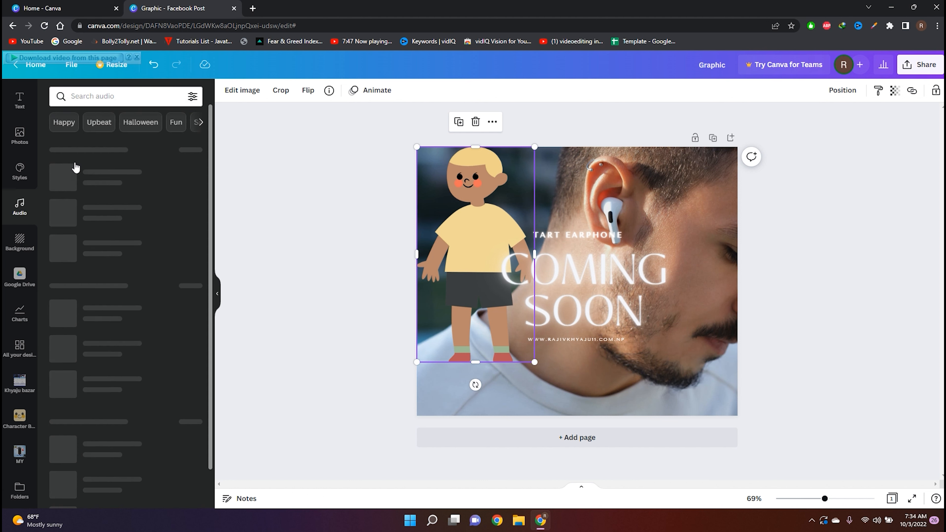
left_click(62, 178)
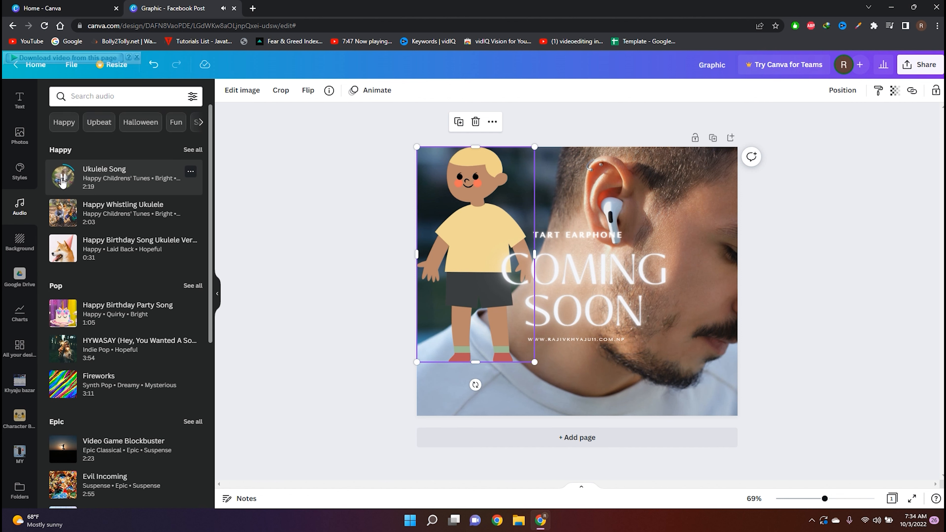
left_click_drag(62, 178, 641, 268)
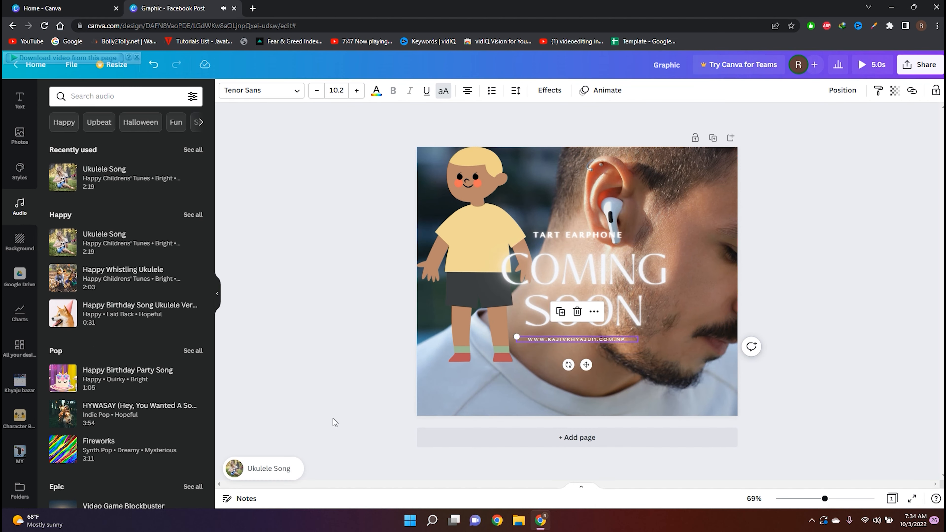
left_click(249, 475)
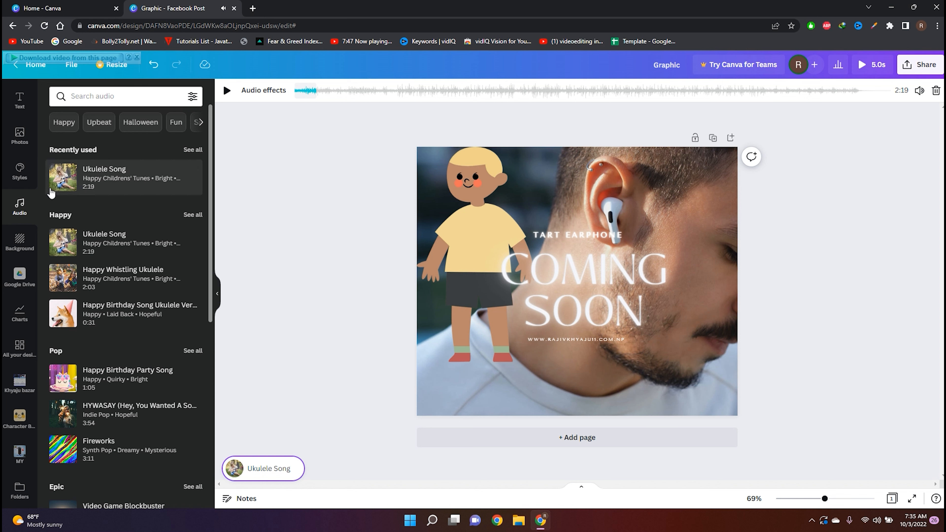
Open the Videos library and add the recently used green screen clip and the orange smoke clip to the design
scroll(14, 380, "down", 1)
scroll(14, 381, "down", 3)
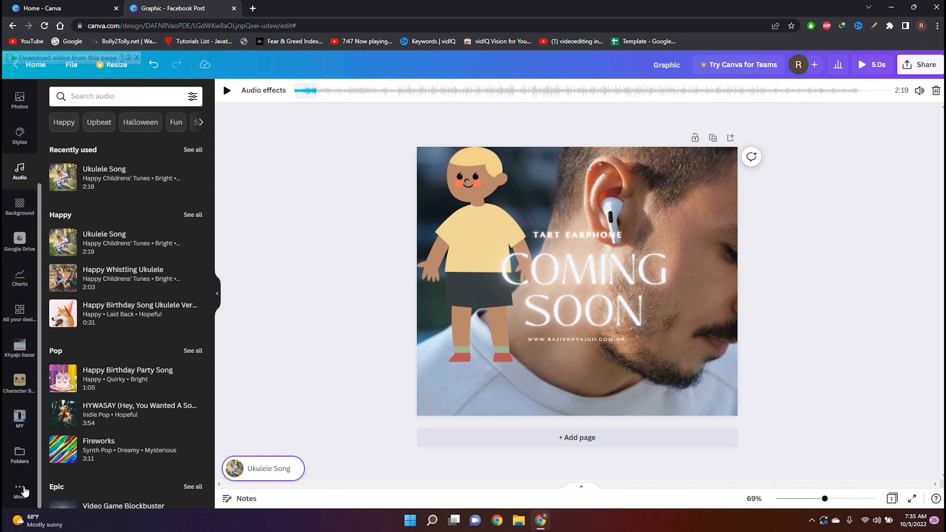
left_click(19, 490)
left_click(76, 170)
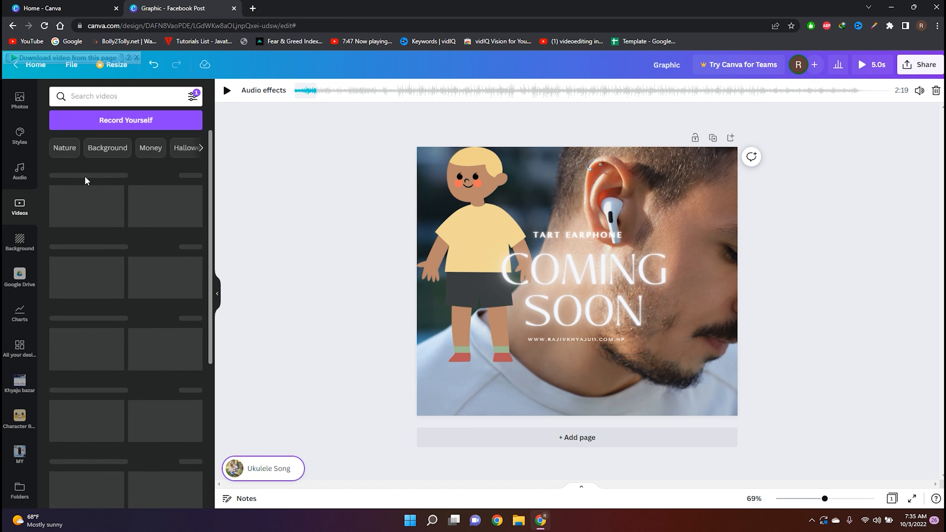
scroll(25, 443, "down", 2)
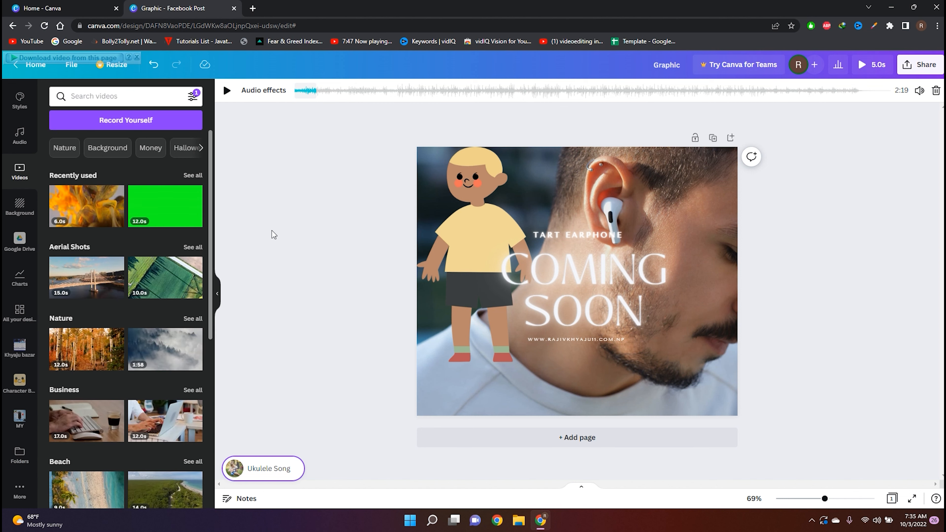
left_click(183, 206)
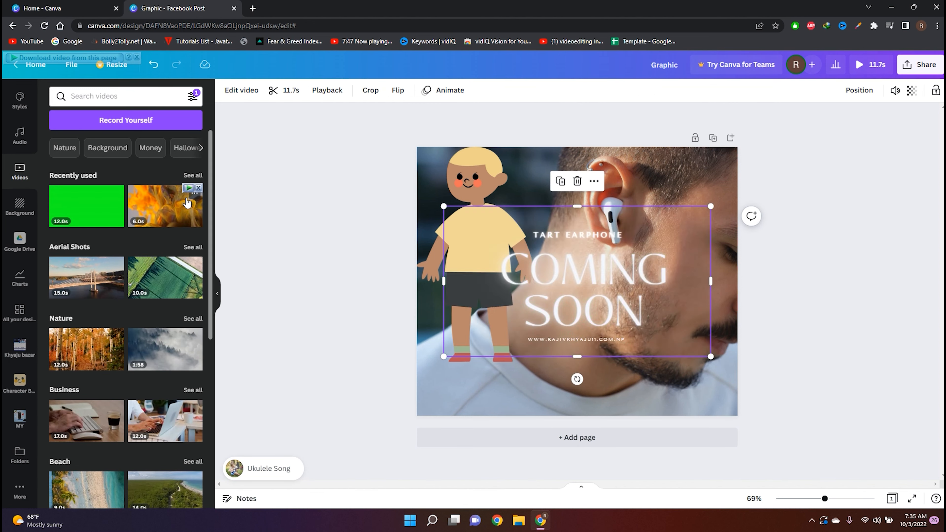
scroll(49, 454, "down", 6)
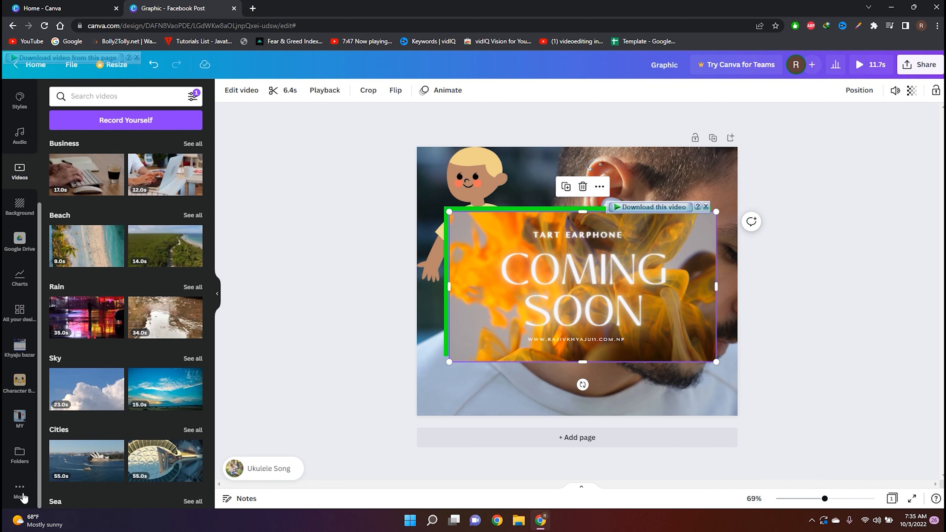
Generate a QR code from the YouTube channel URL with the QR Code app and move it to the upper part of the design
left_click(20, 489)
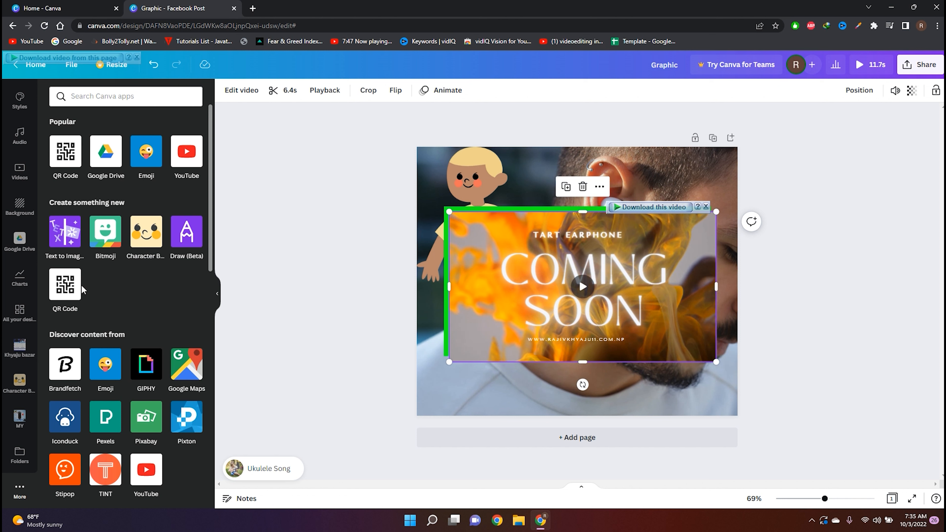
left_click(70, 292)
left_click(102, 178)
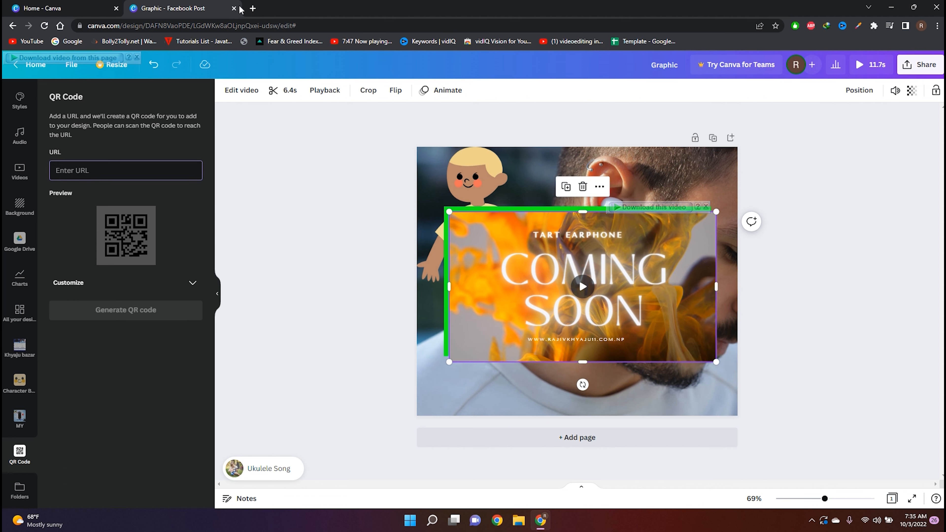
key("ctrl+v")
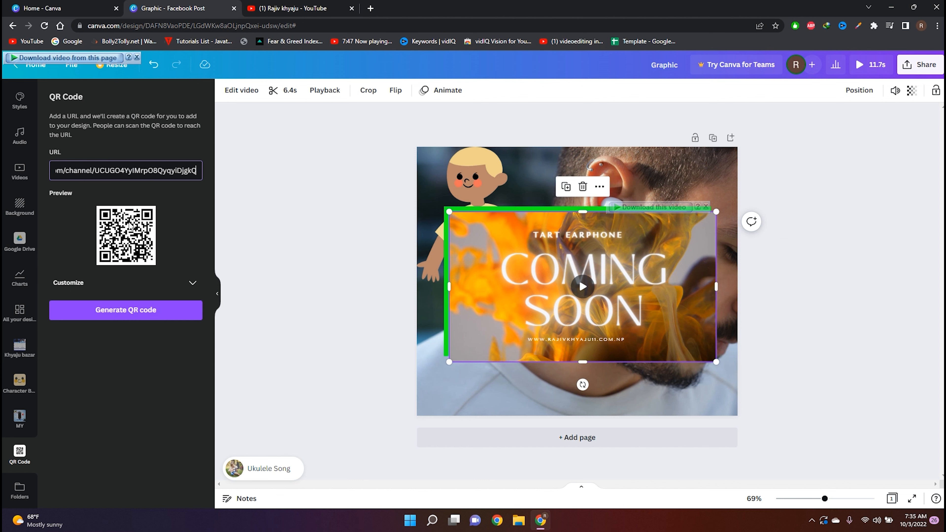
left_click(153, 308)
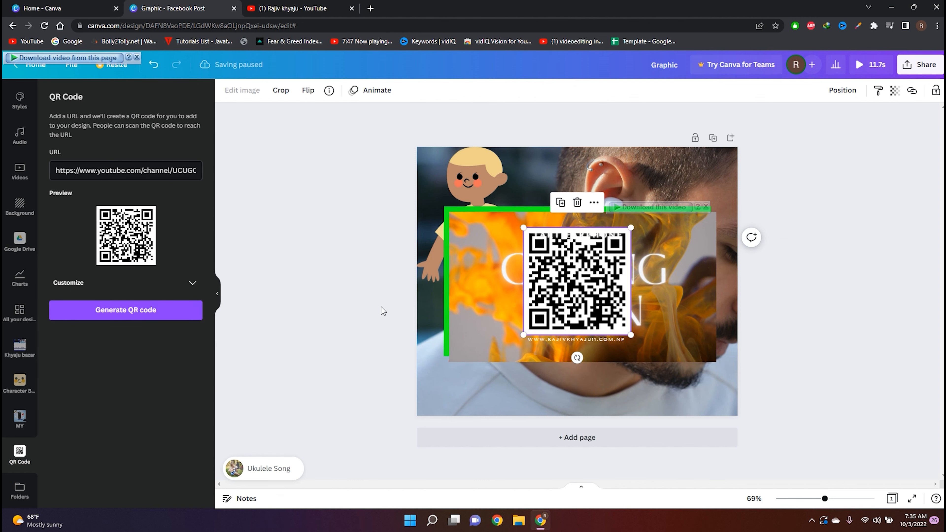
left_click_drag(570, 320, 581, 246)
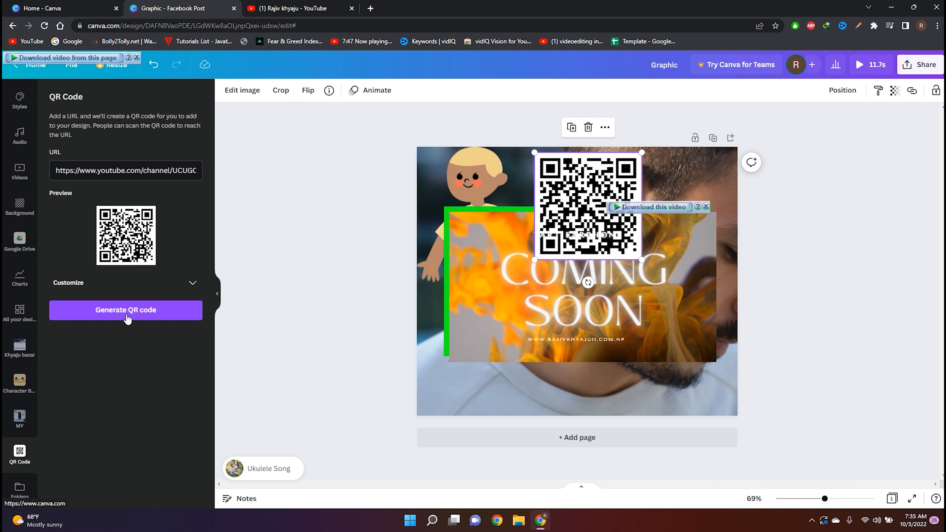
Open the Emoji app and add the thumbs-up, brown shoe, girl's face, red sandal, office worker and family emojis to the design
left_click(17, 491)
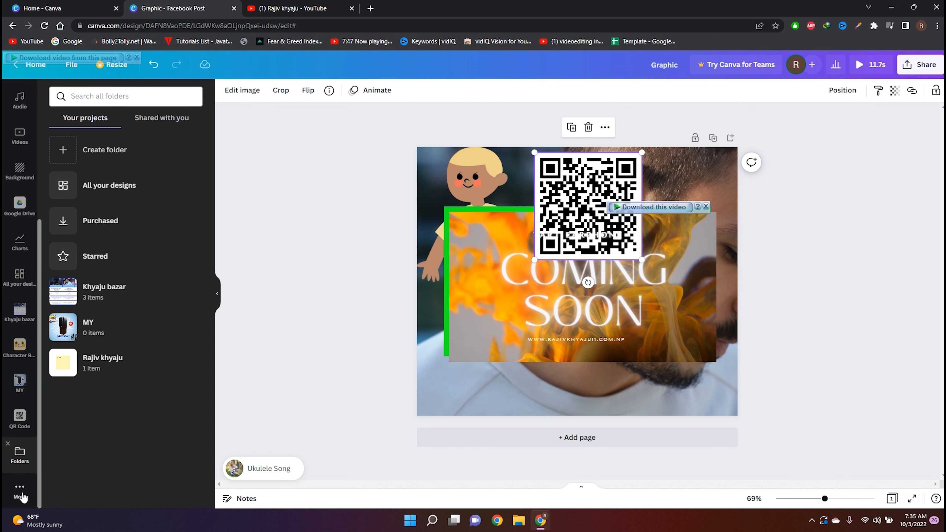
left_click(19, 489)
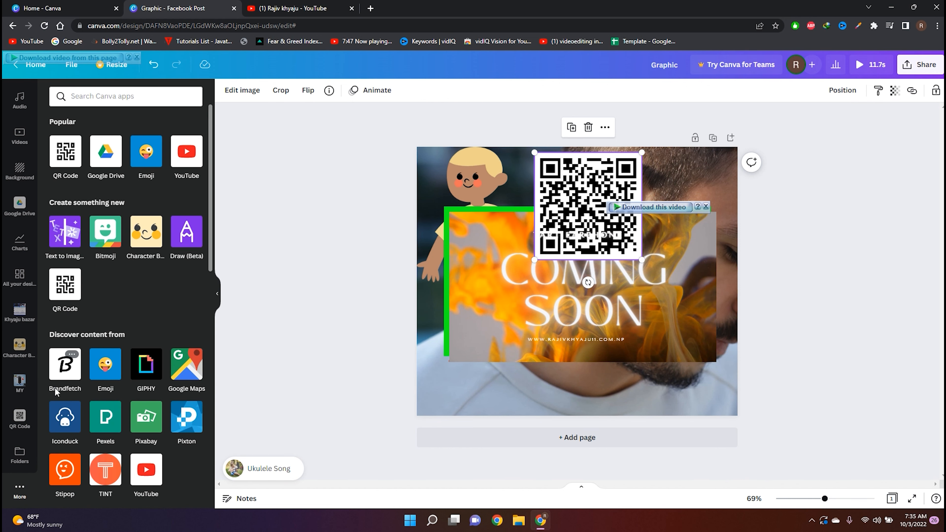
left_click(103, 360)
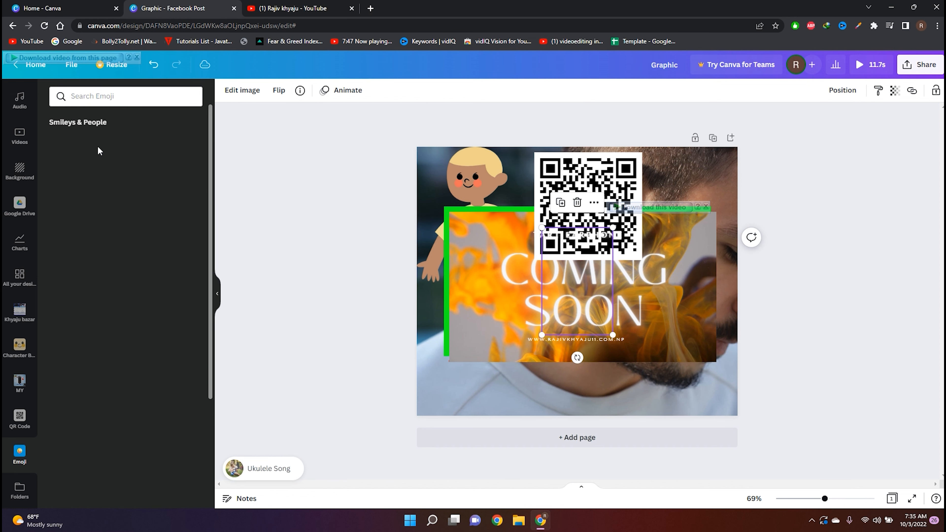
left_click(87, 298)
left_click(139, 375)
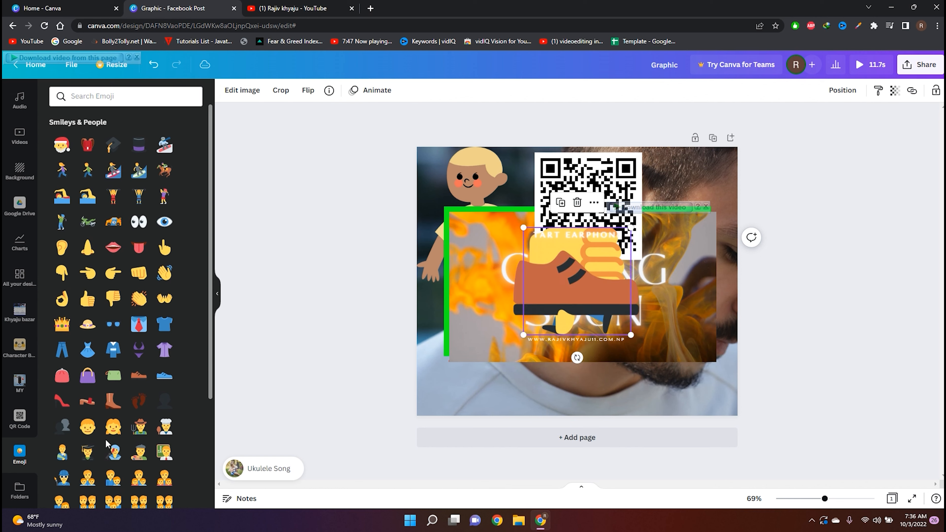
left_click(113, 427)
left_click(87, 401)
scroll(96, 402, "down", 4)
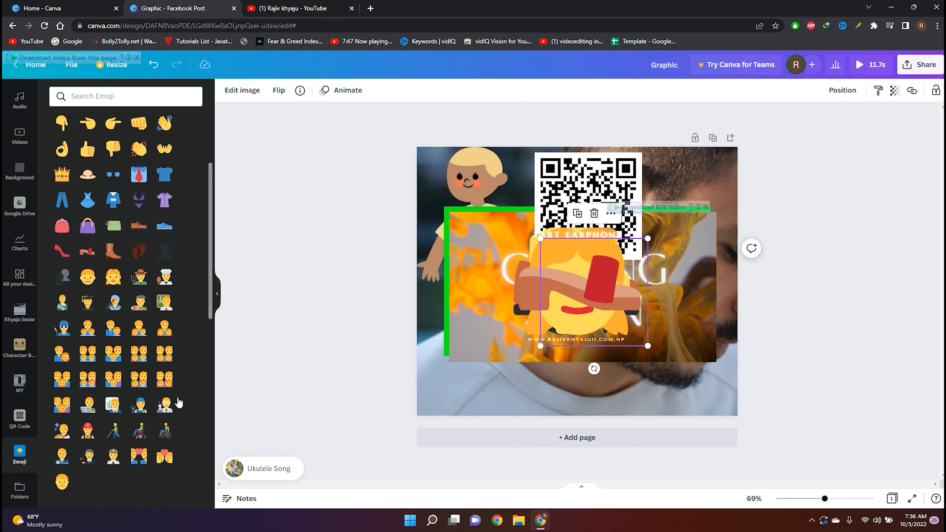
left_click(112, 404)
left_click(62, 379)
Open the Text to Image (Beta) app and choose the Surprise me style
left_click(22, 481)
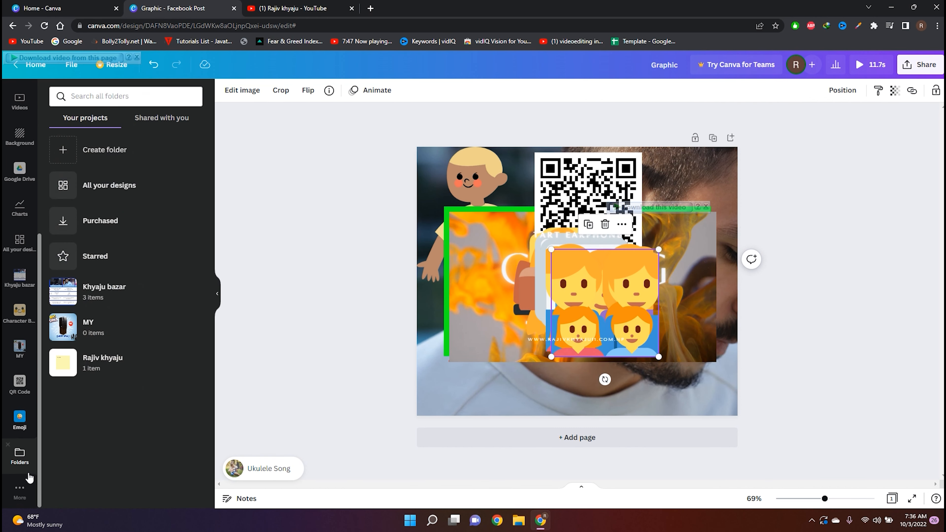
left_click(21, 489)
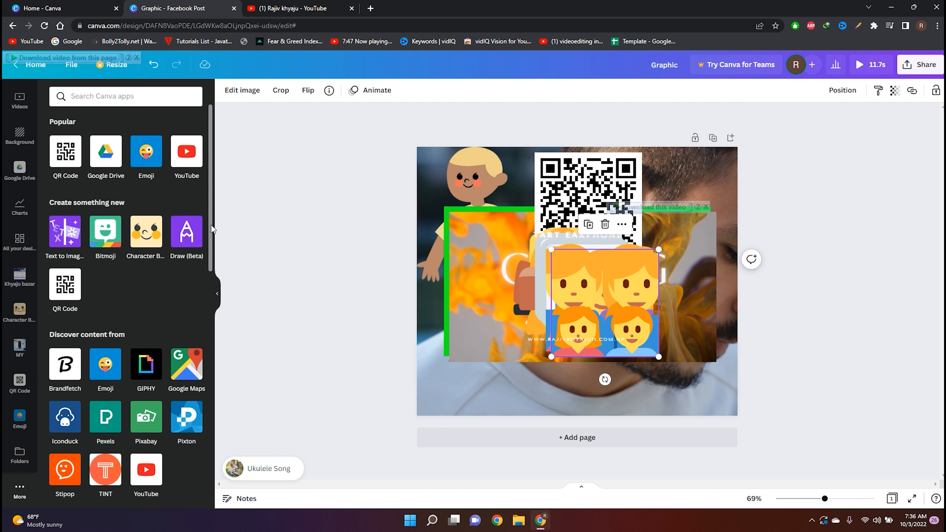
left_click(71, 247)
left_click(59, 463)
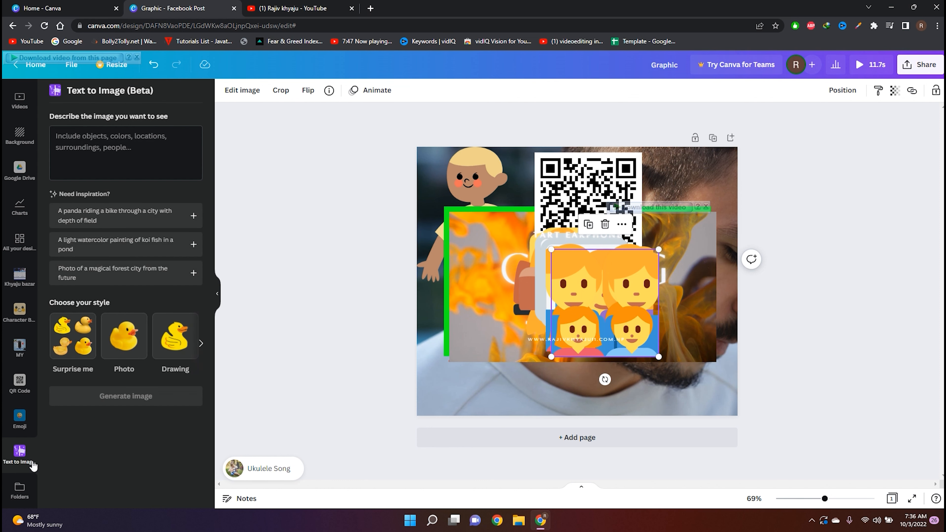
left_click(86, 345)
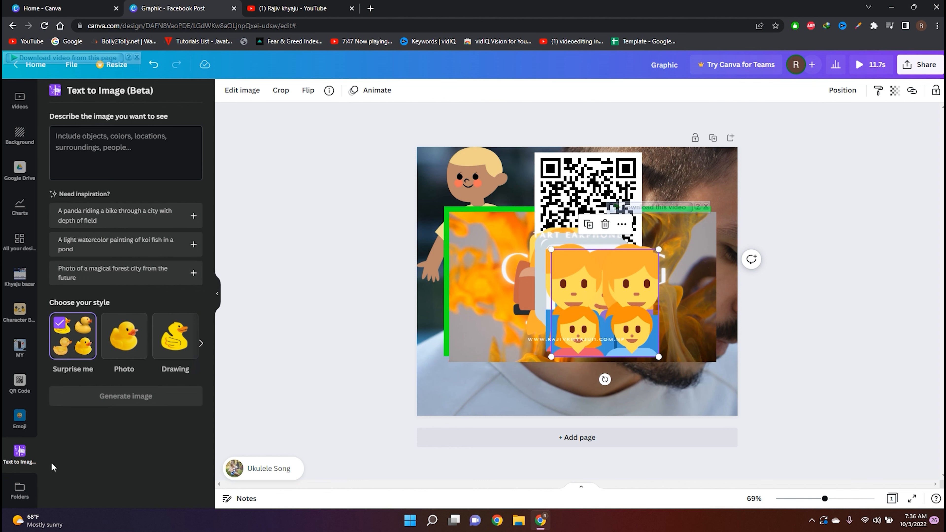
Look through the full list of available Canva apps, from the popular ones to Other apps
left_click(20, 494)
scroll(19, 495, "down", 1)
left_click(20, 492)
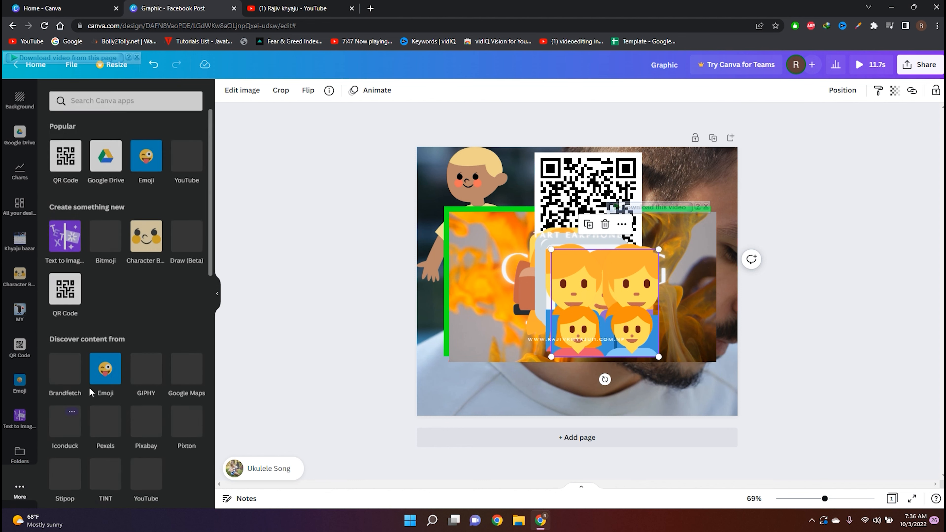
scroll(123, 404, "down", 10)
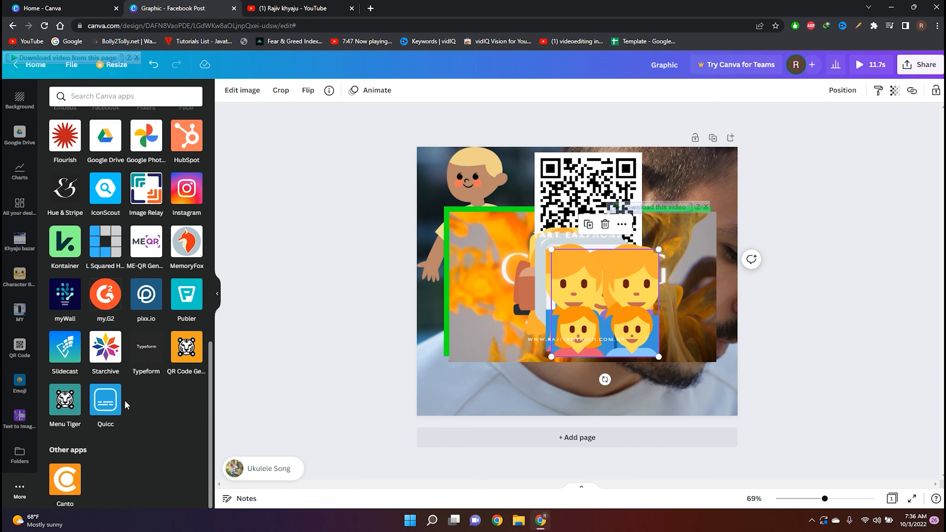
scroll(125, 400, "up", 10)
scroll(125, 399, "up", 5)
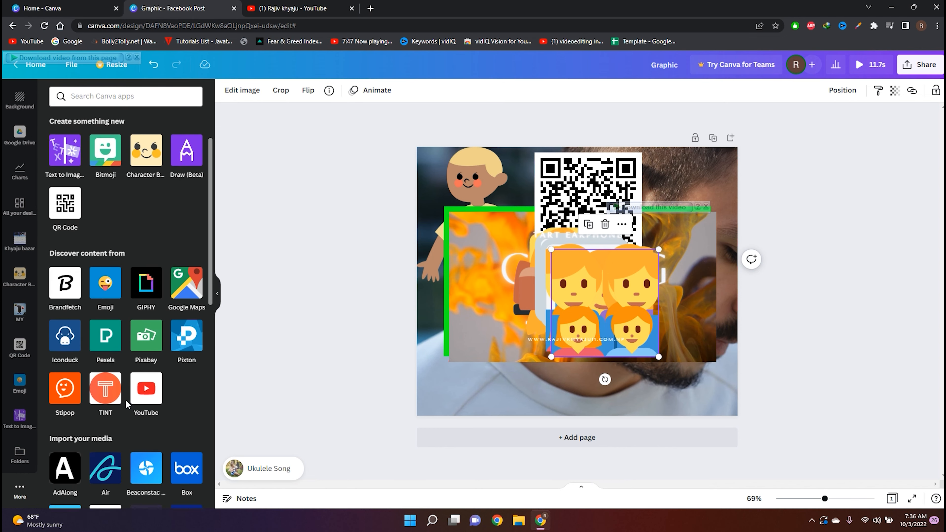